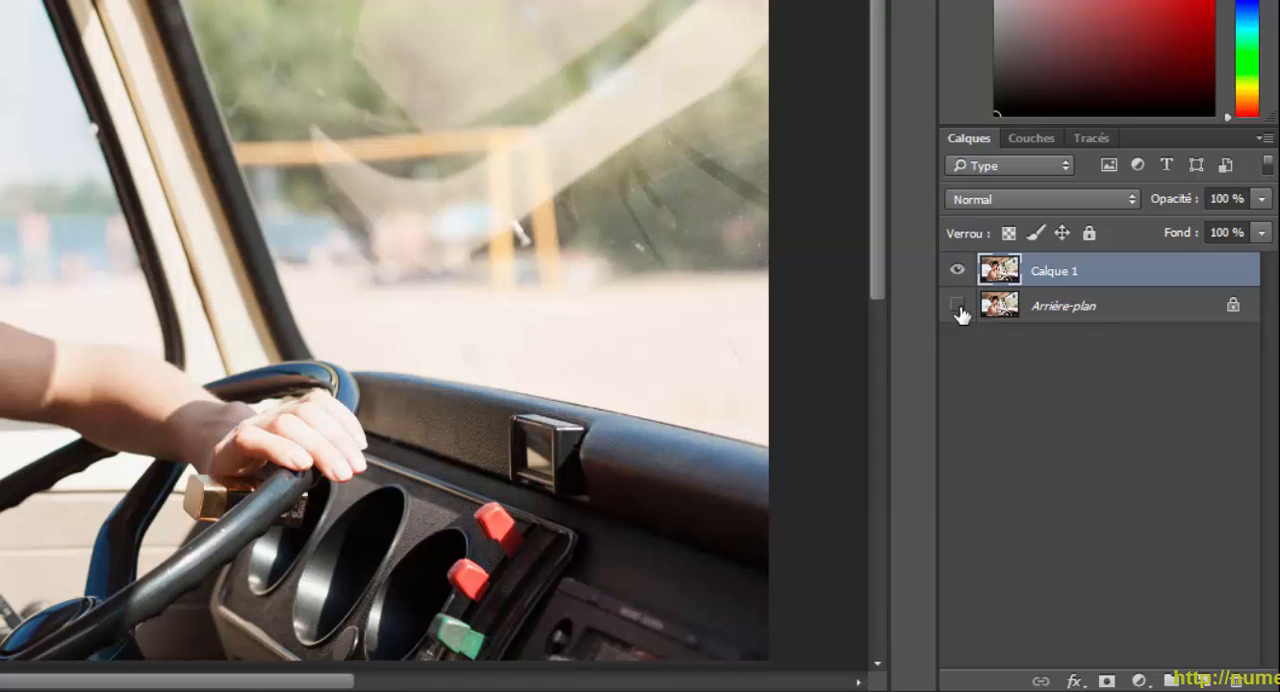
# Convert the layer Calque 1 to a smart object (Convertir en objet dynamique).
pyautogui.rightClick(1128, 278)
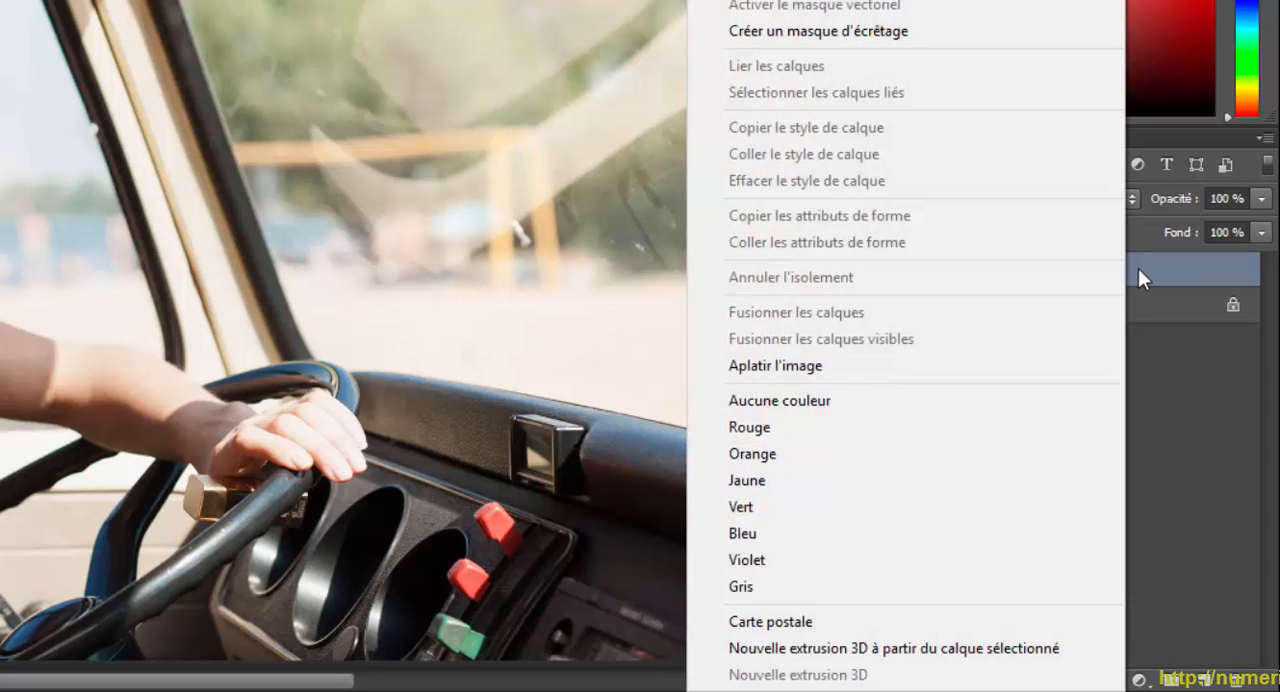
pyautogui.click(1160, 270)
pyautogui.click(1263, 138)
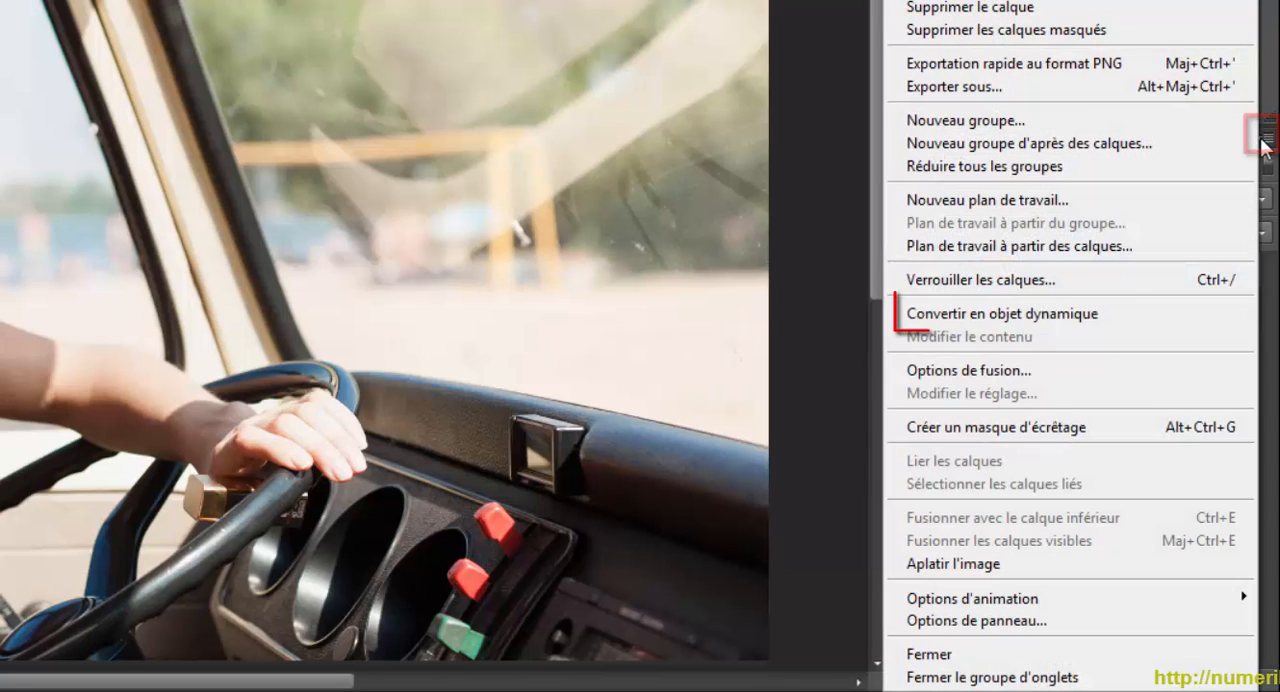
pyautogui.click(959, 315)
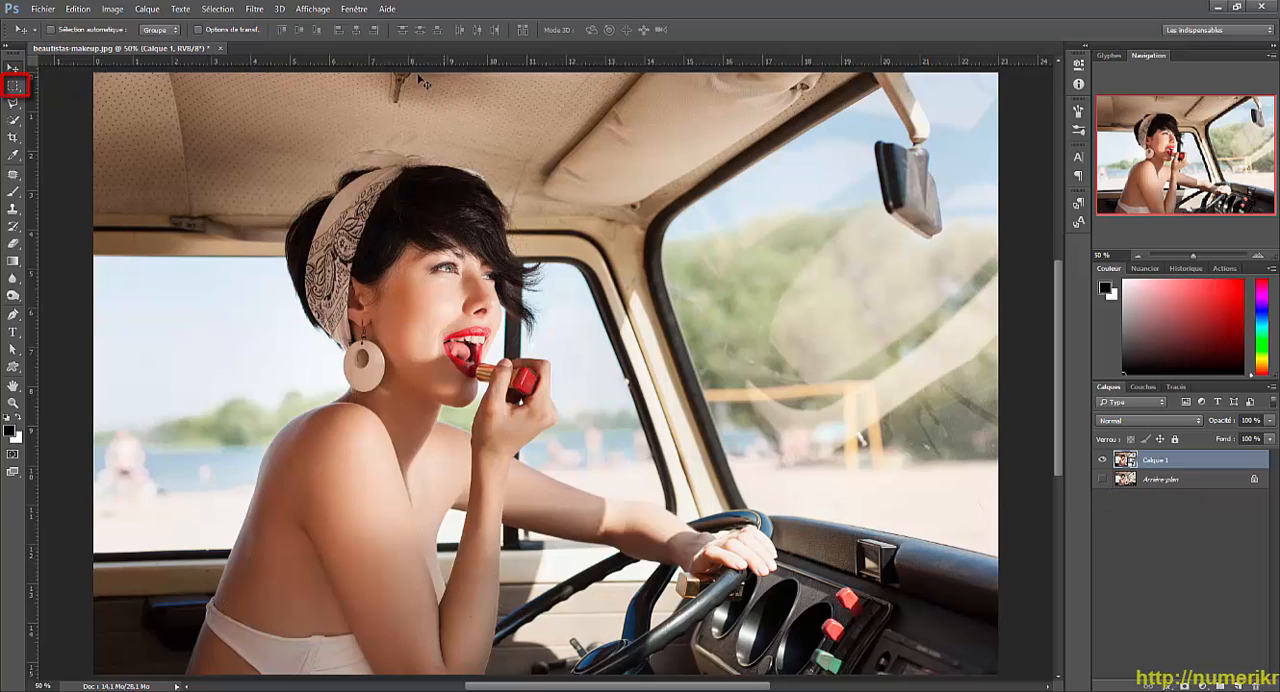
# Make a rectangular marquee selection around the woman's head and shoulders and subtract a strip along its upper edge and one along its left edge.
pyautogui.click(14, 85)
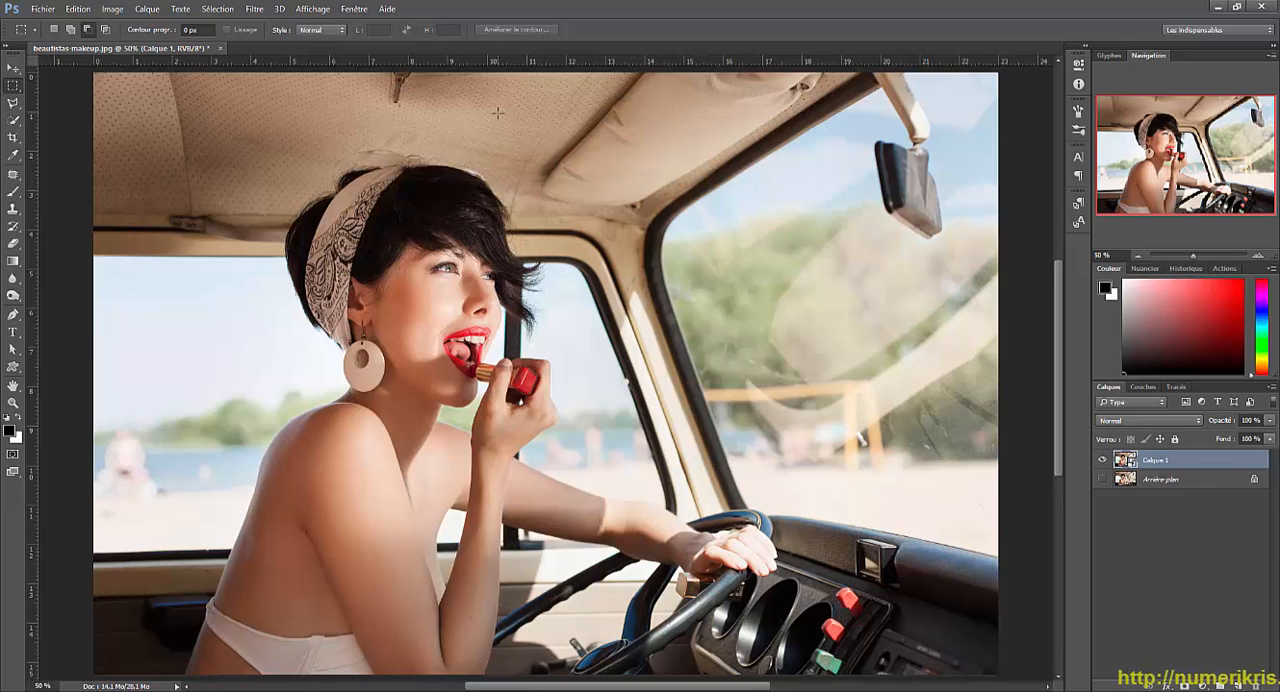
pyautogui.moveTo(220, 122)
pyautogui.mouseDown()
pyautogui.moveTo(325, 588)
pyautogui.moveTo(650, 548)
pyautogui.moveTo(583, 540)
pyautogui.moveTo(560, 521)
pyautogui.mouseUp()
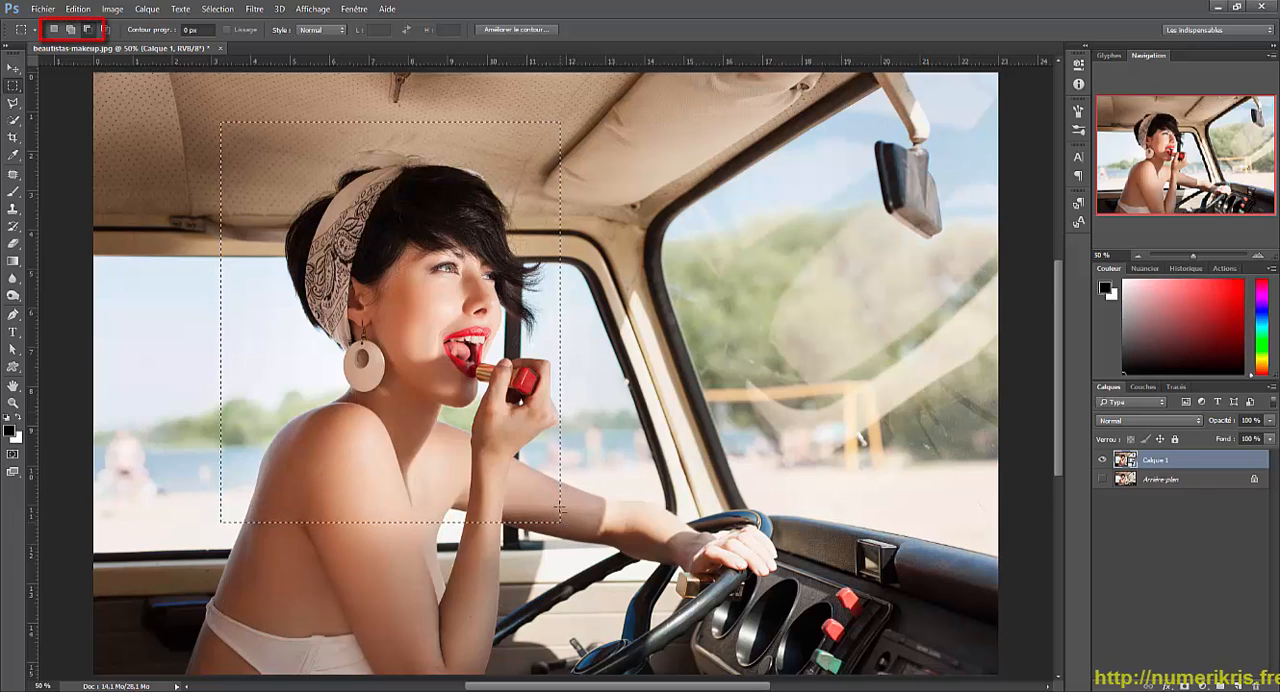
pyautogui.click(87, 31)
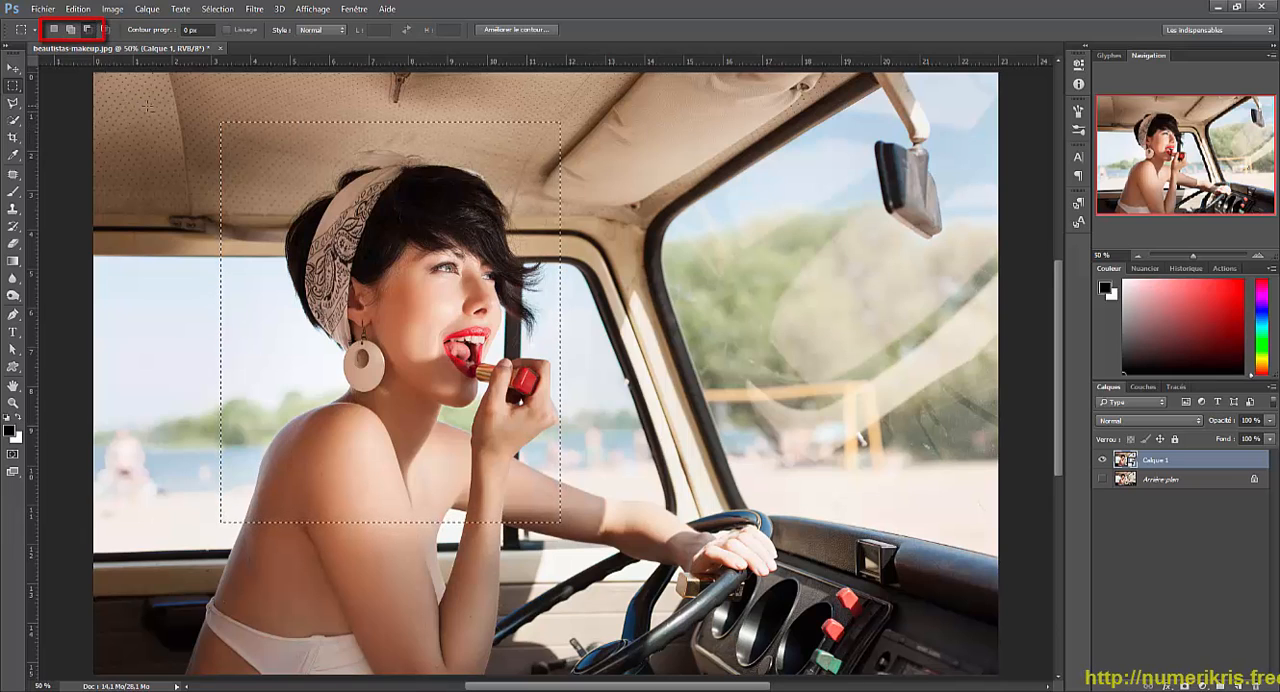
pyautogui.moveTo(290, 116); pyautogui.dragTo(594, 155)
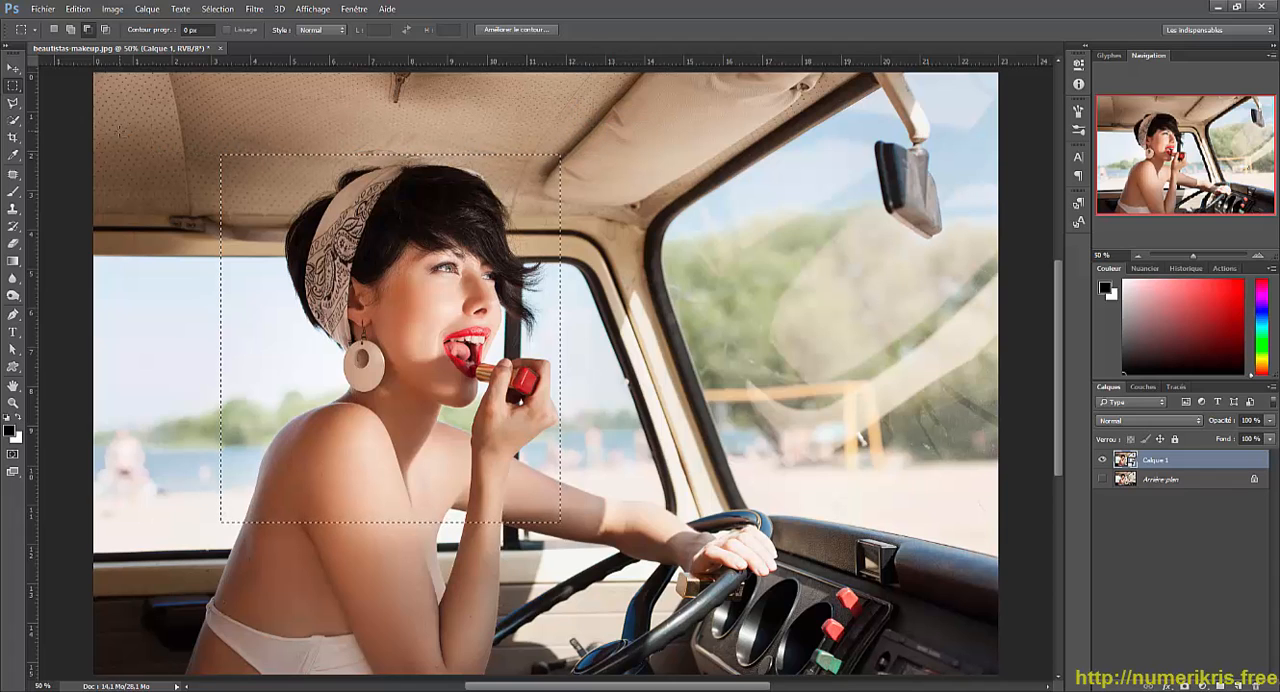
pyautogui.moveTo(160, 123); pyautogui.dragTo(277, 545)
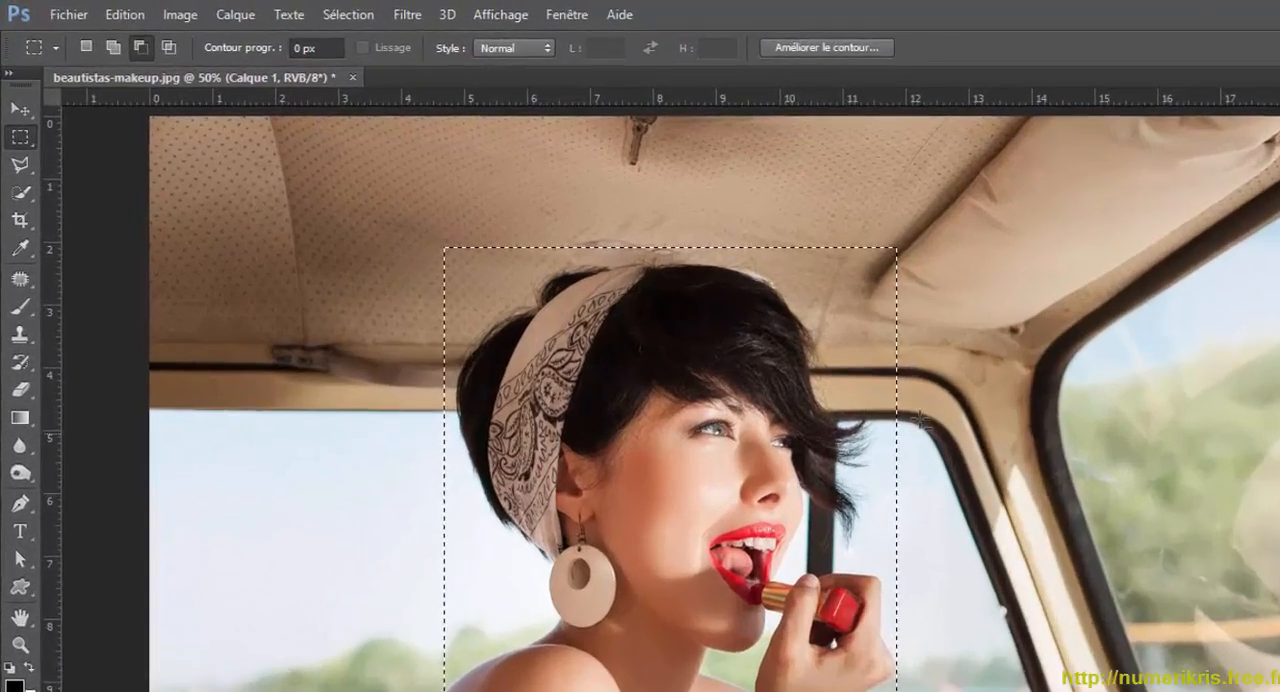
# Crop the image to the rectangular selection, deselect, and fit the image to the window.
pyautogui.click(179, 11)
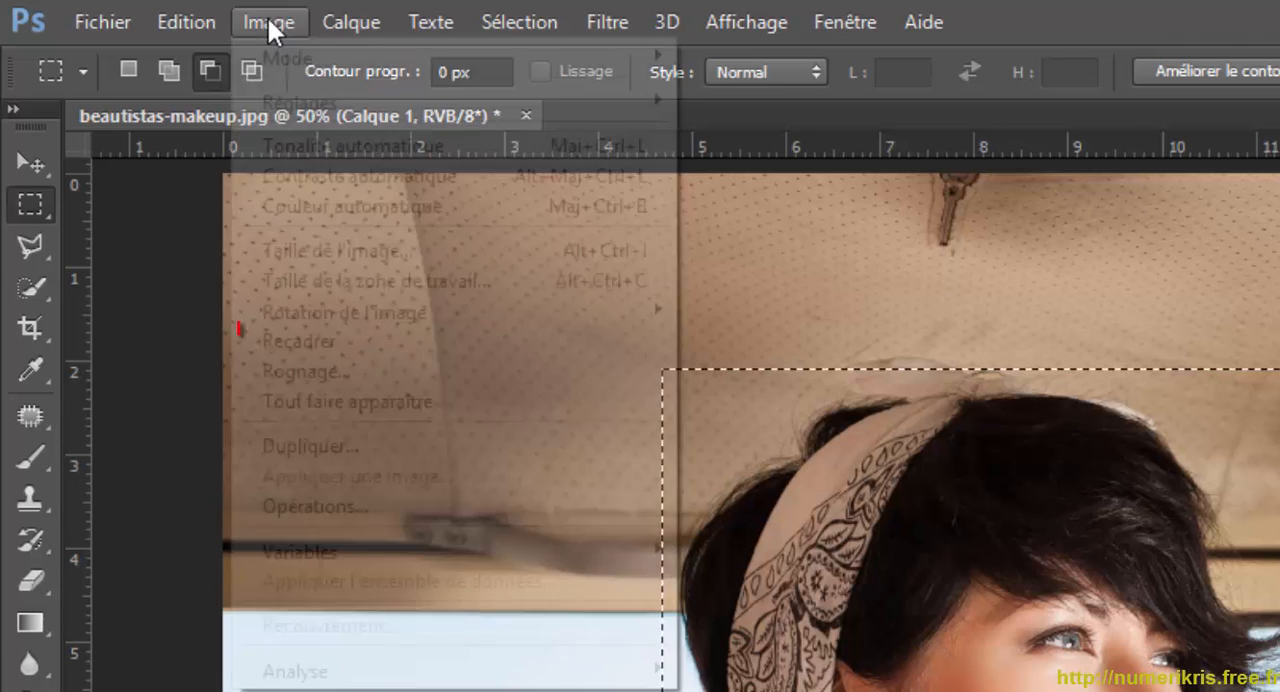
pyautogui.click(289, 343)
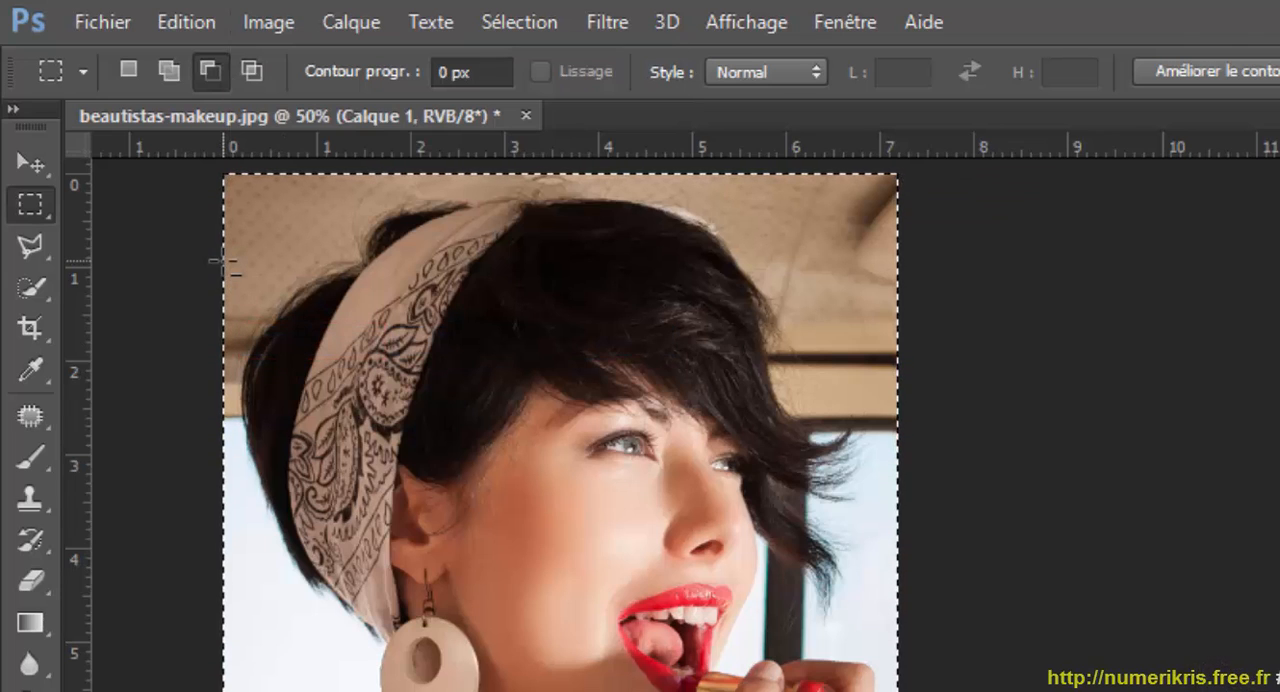
pyautogui.hotkey('ctrl', 'd')
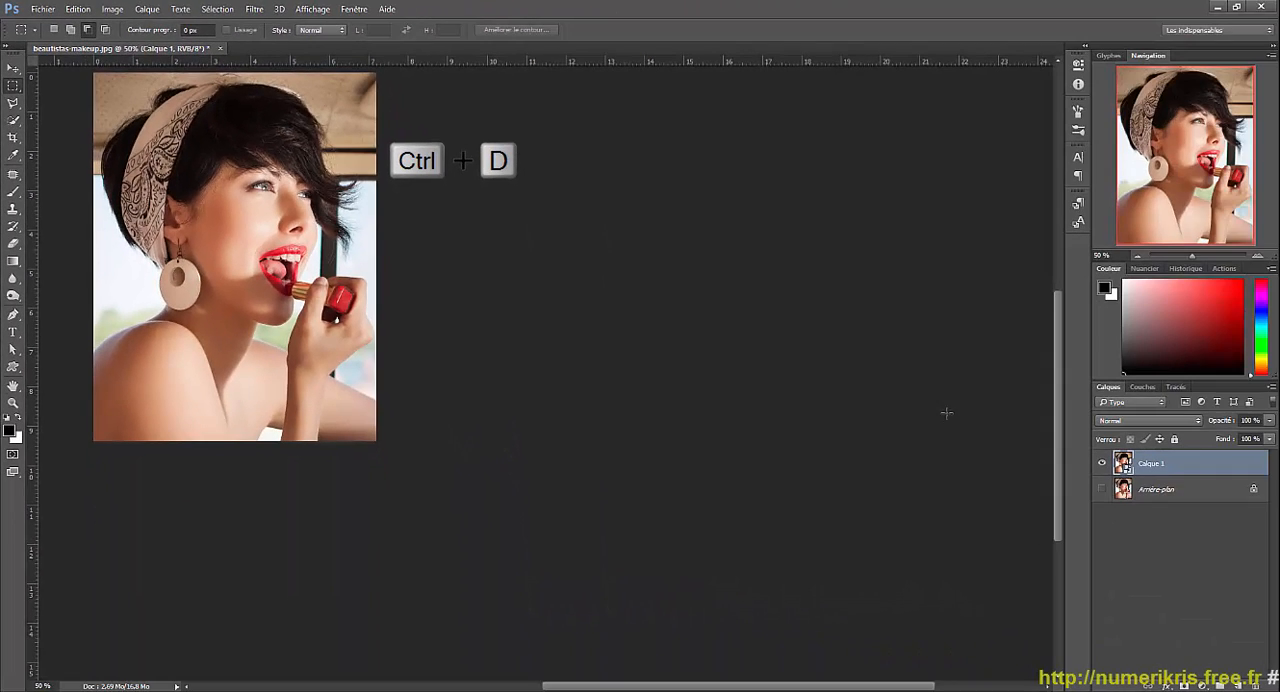
pyautogui.scroll(5, 67, 163)
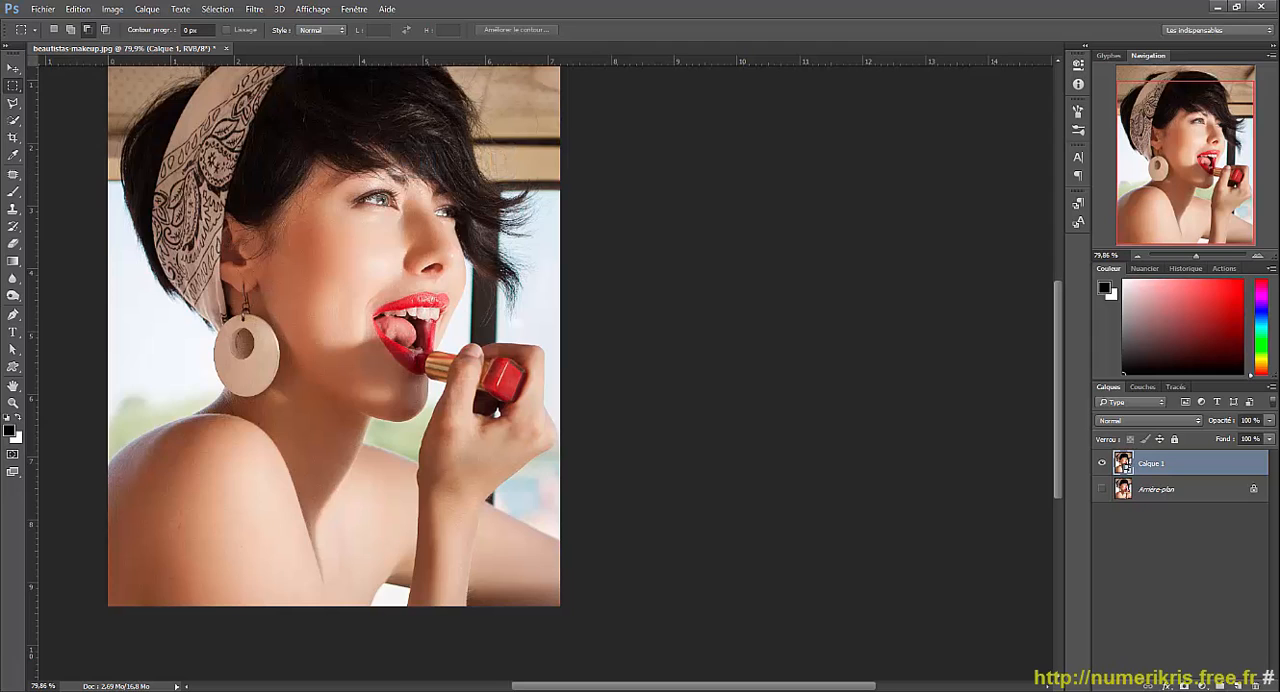
pyautogui.hotkey('ctrl', '0')
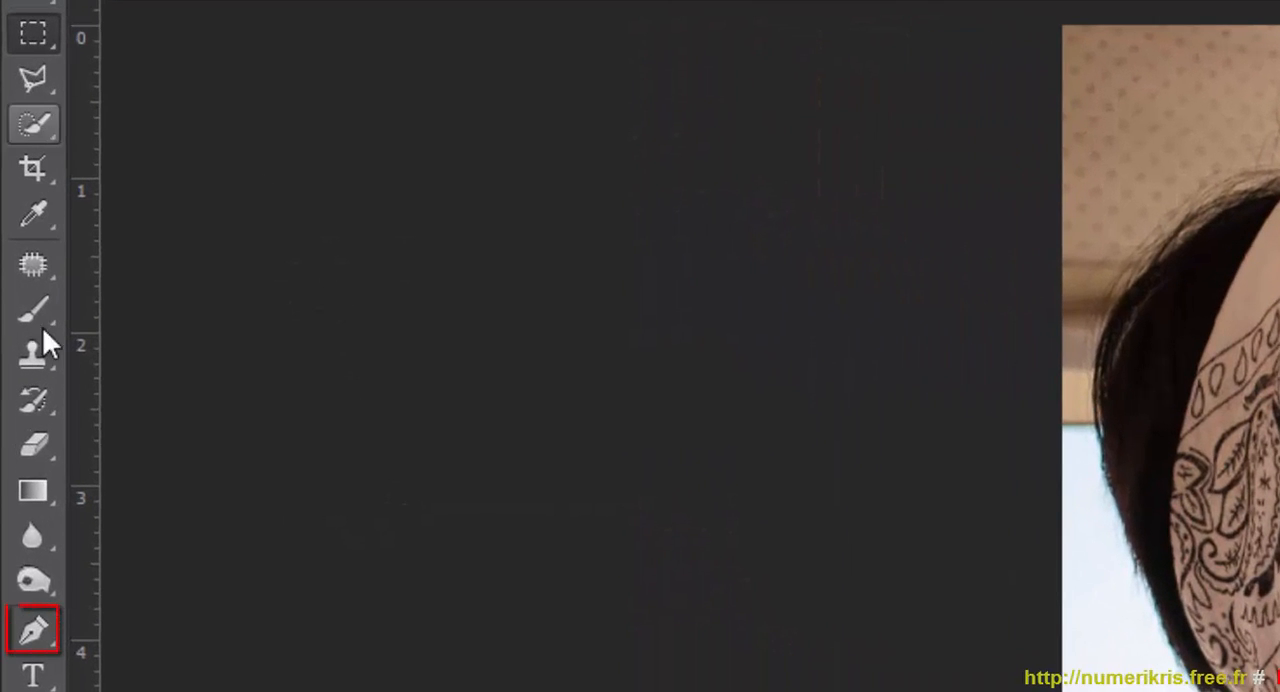
pyautogui.moveTo(31, 628); pyautogui.dragTo(160, 625)
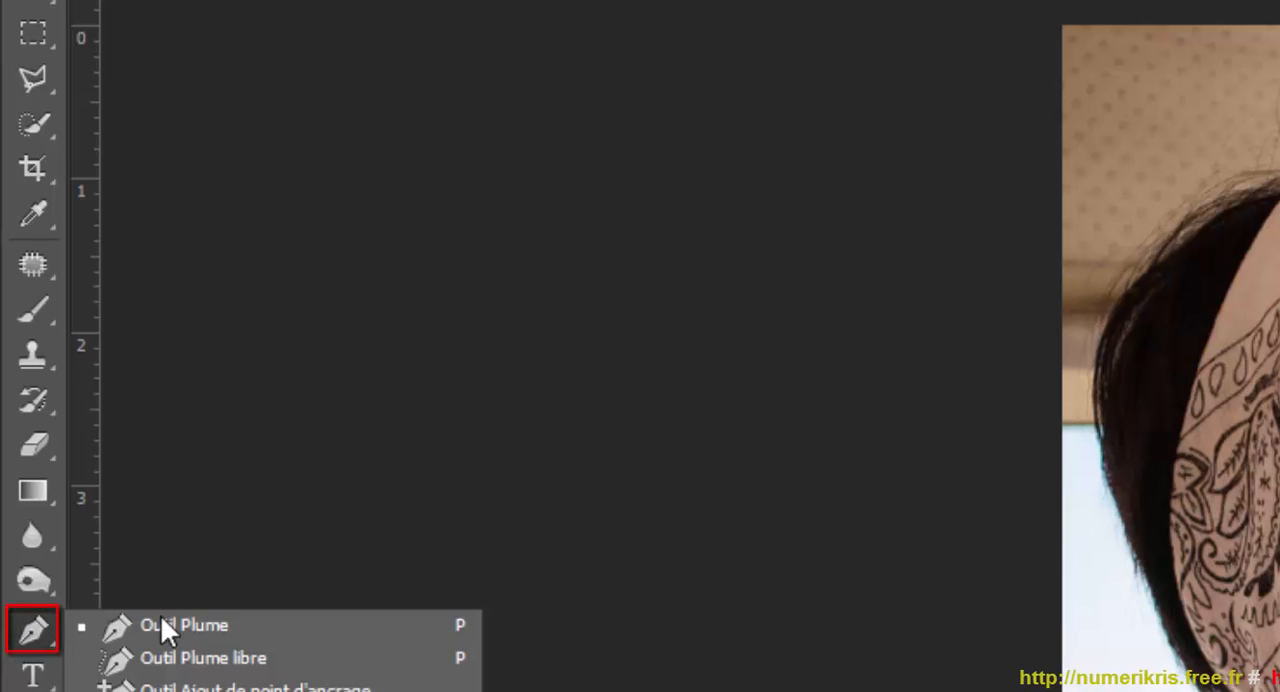
pyautogui.click(32, 86)
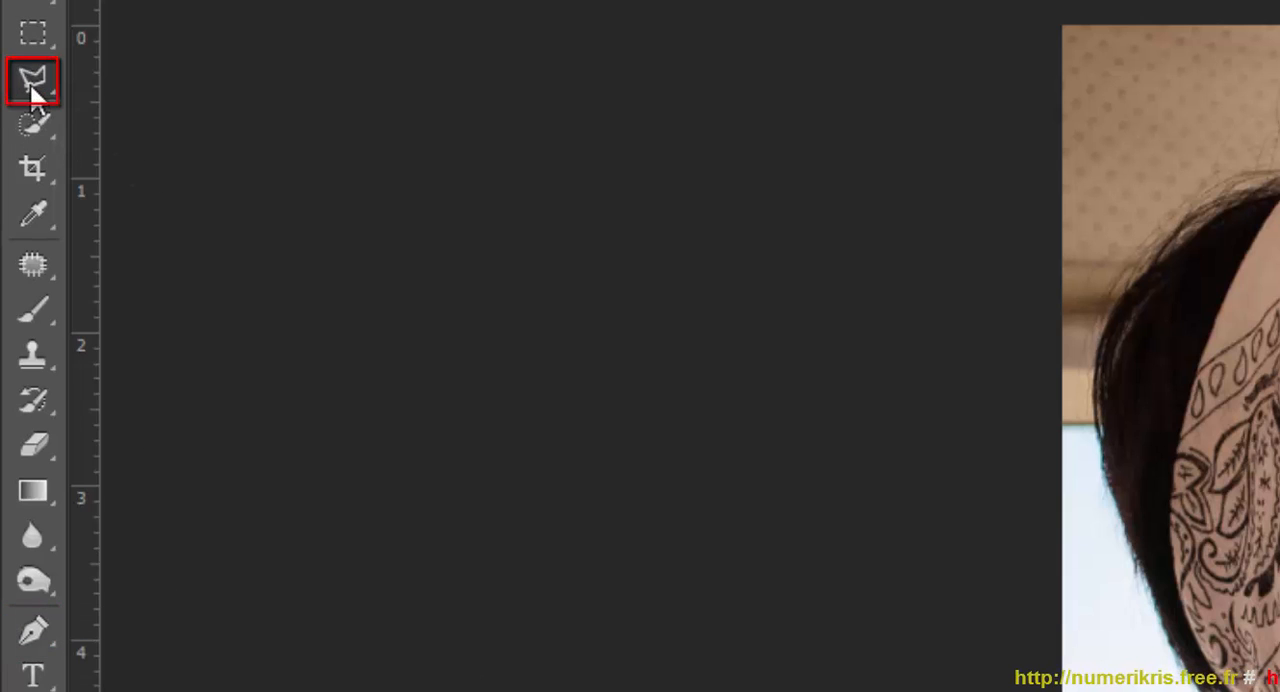
pyautogui.moveTo(32, 88); pyautogui.dragTo(40, 114)
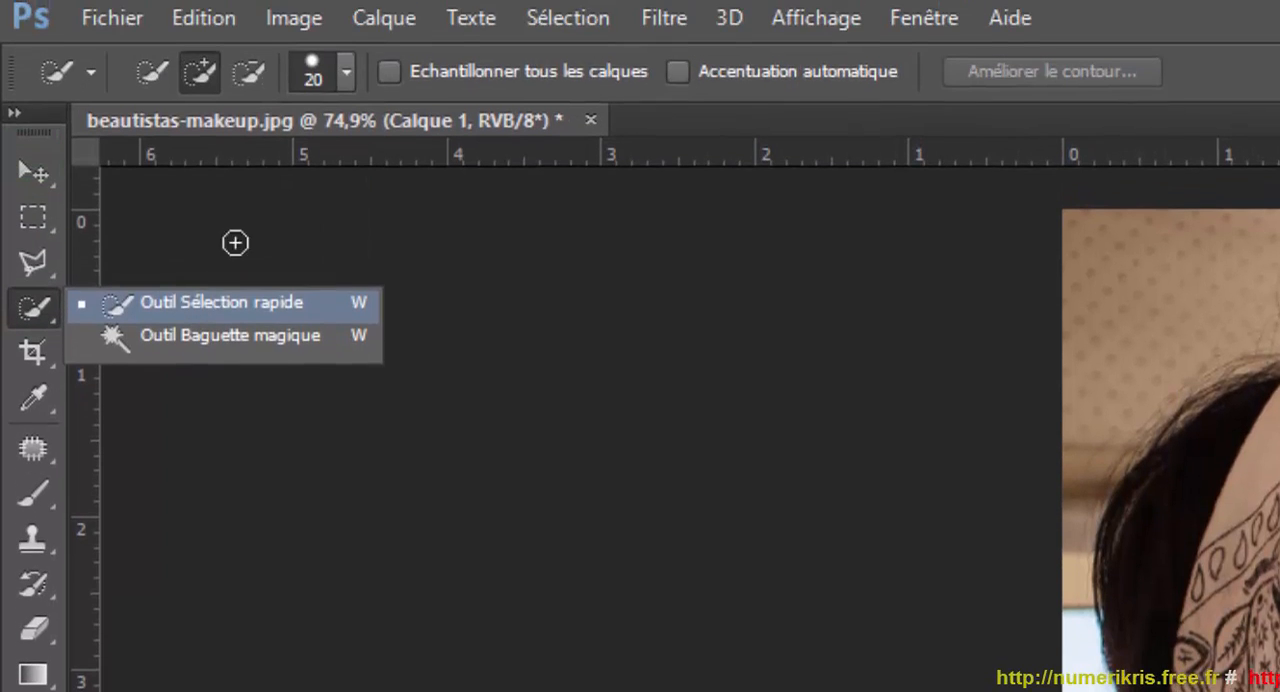
# Select the woman's hair, headscarf, face, shoulders and hand with the Quick Selection tool at brush size 20.
pyautogui.click(347, 76)
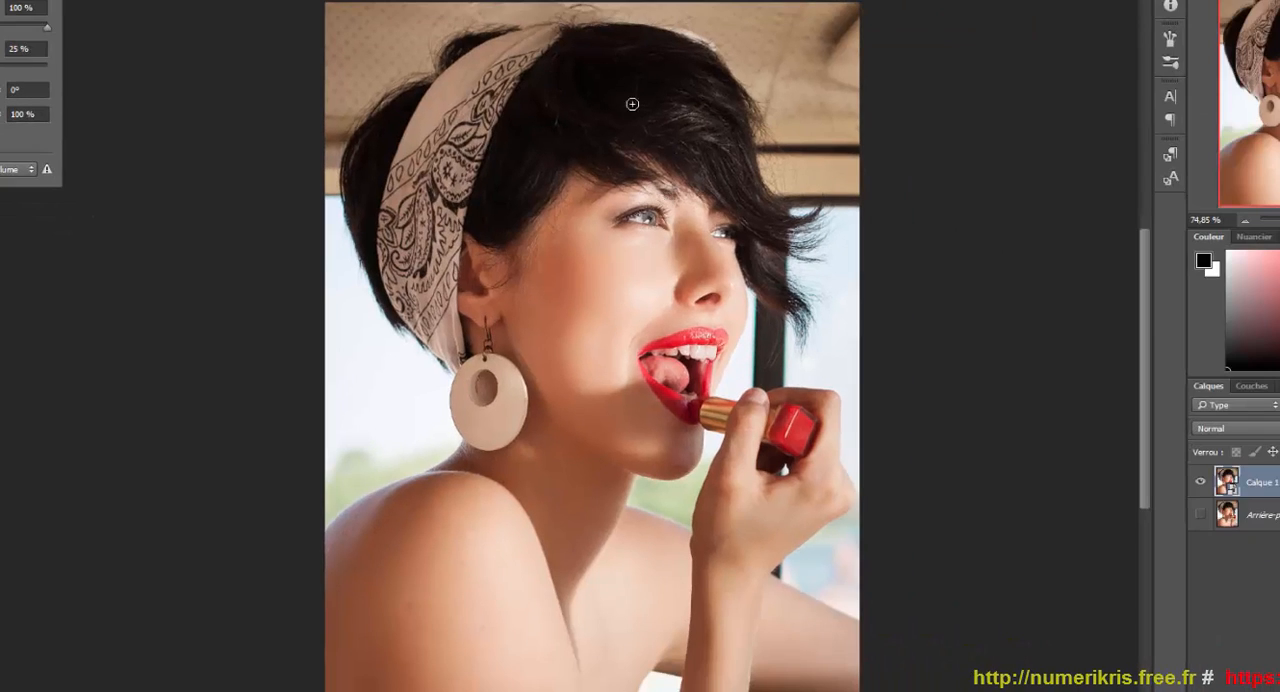
pyautogui.moveTo(736, 127)
pyautogui.mouseDown()
pyautogui.moveTo(718, 150)
pyautogui.moveTo(612, 66)
pyautogui.moveTo(540, 50)
pyautogui.moveTo(470, 68)
pyautogui.mouseUp()
pyautogui.moveTo(401, 133)
pyautogui.mouseDown()
pyautogui.moveTo(377, 157)
pyautogui.moveTo(370, 205)
pyautogui.moveTo(403, 253)
pyautogui.moveTo(496, 263)
pyautogui.moveTo(653, 176)
pyautogui.moveTo(726, 188)
pyautogui.moveTo(734, 219)
pyautogui.moveTo(786, 228)
pyautogui.moveTo(769, 279)
pyautogui.moveTo(746, 147)
pyautogui.moveTo(696, 195)
pyautogui.moveTo(651, 412)
pyautogui.mouseUp()
pyautogui.moveTo(524, 498)
pyautogui.mouseDown()
pyautogui.moveTo(392, 578)
pyautogui.moveTo(473, 661)
pyautogui.moveTo(593, 591)
pyautogui.moveTo(586, 582)
pyautogui.moveTo(683, 584)
pyautogui.moveTo(820, 654)
pyautogui.mouseUp()
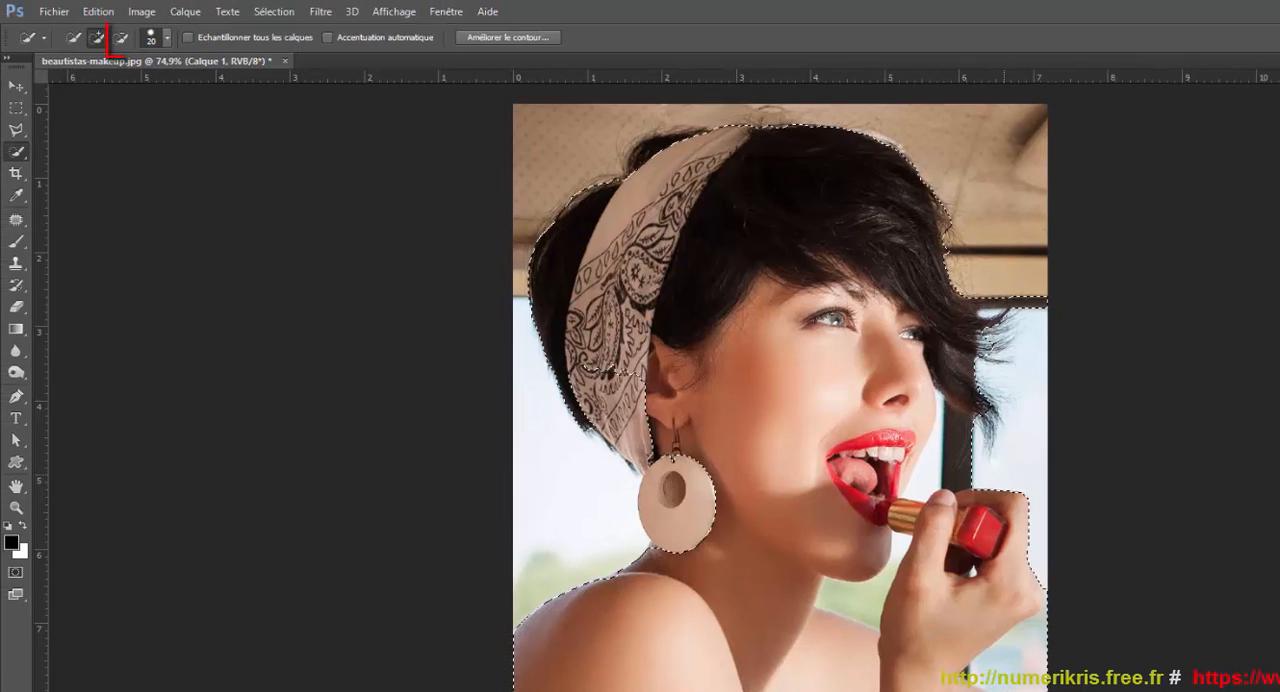
# Subtract the background areas beside the neck and between the face and the hand from the quick selection.
pyautogui.click(123, 41)
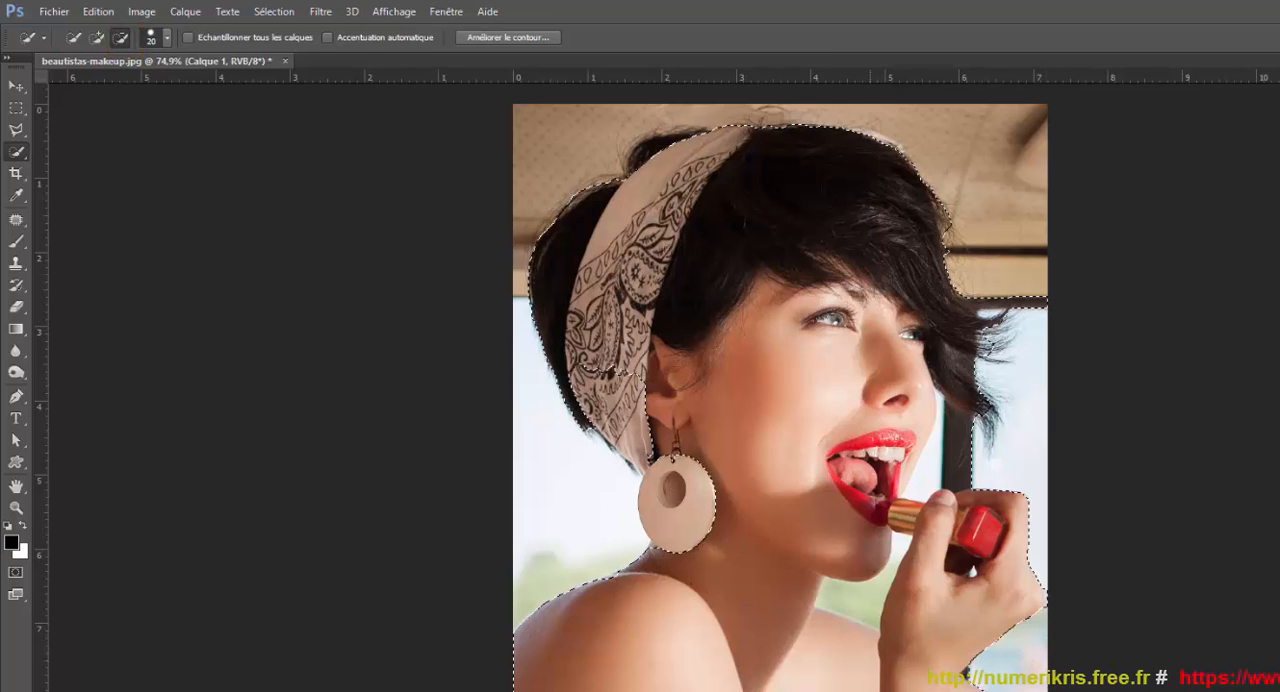
pyautogui.click(852, 603)
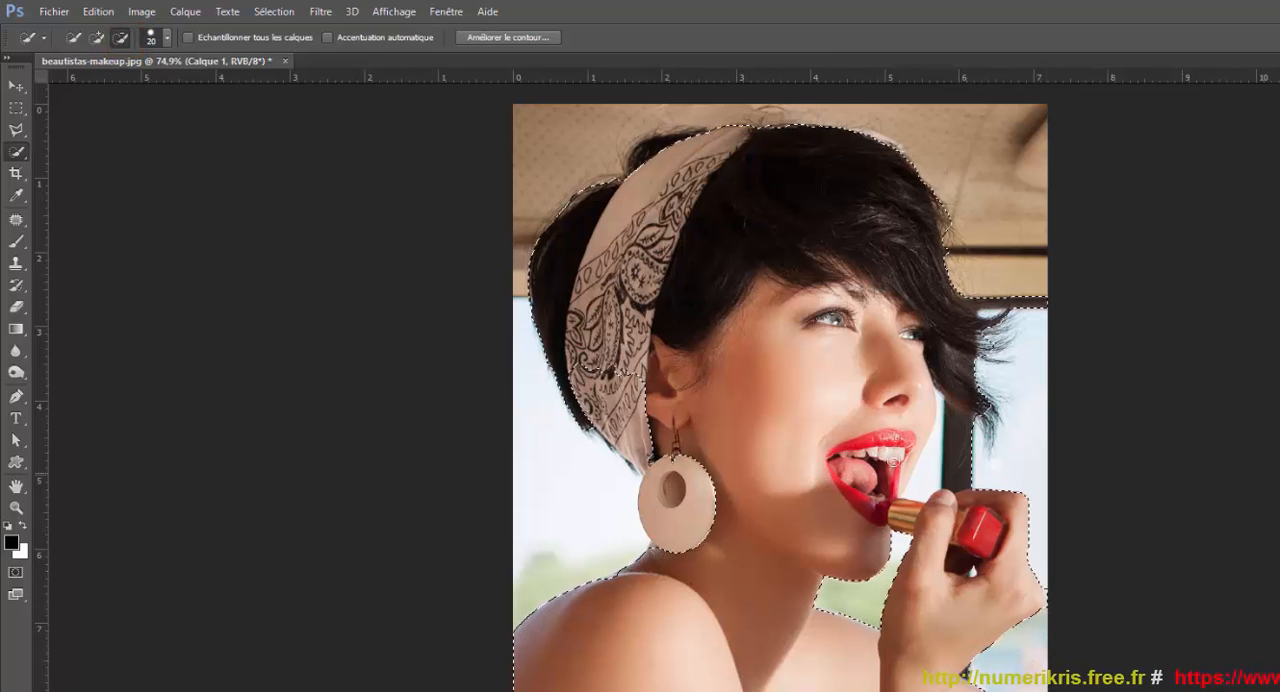
pyautogui.click(920, 485)
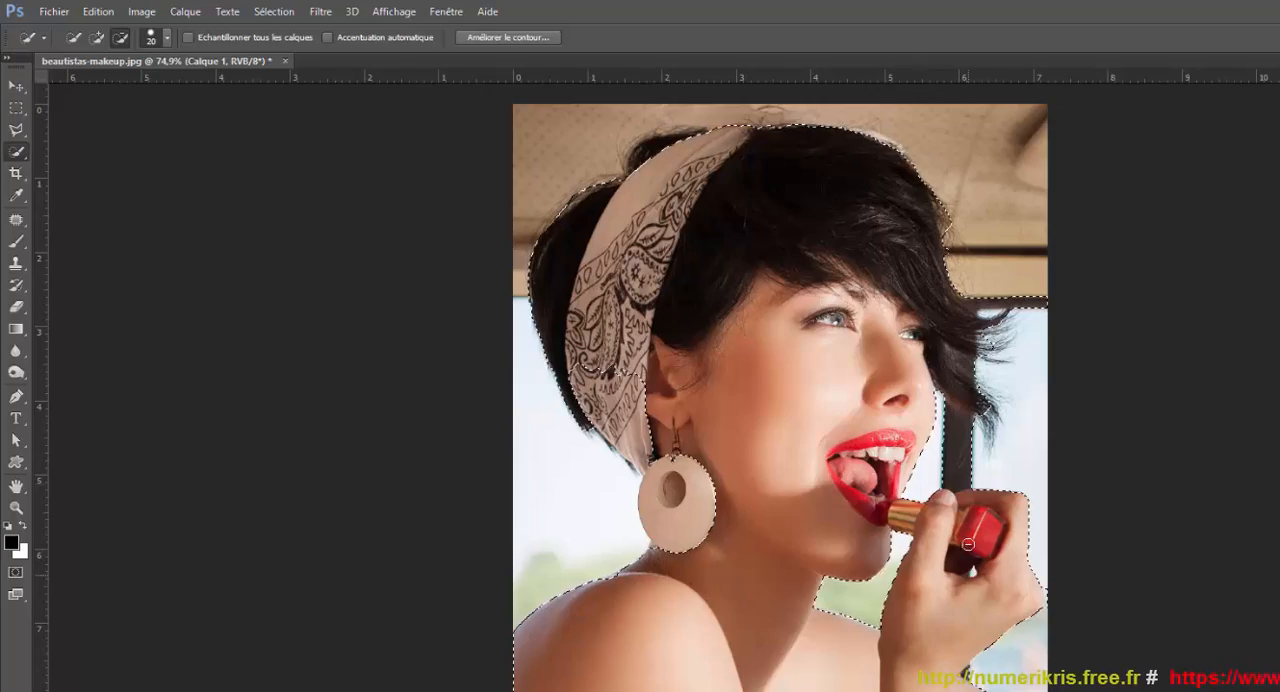
pyautogui.scroll(7, 740, 467)
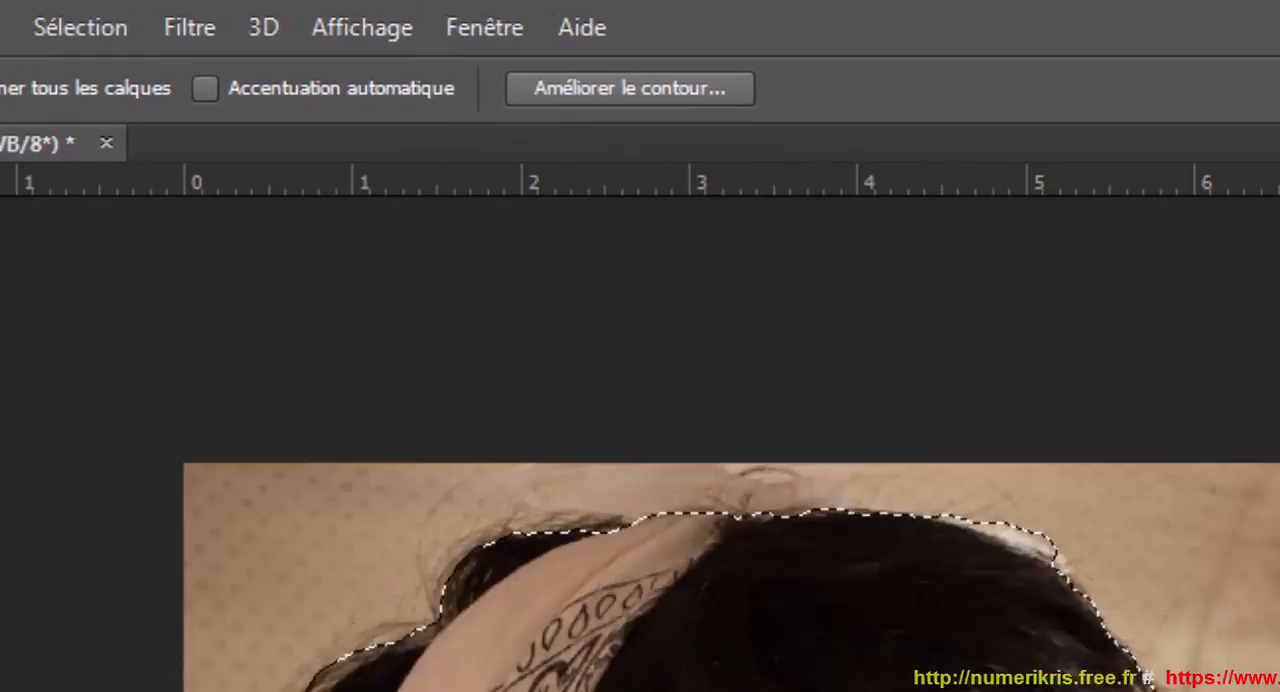
pyautogui.scroll(-4, 740, 467)
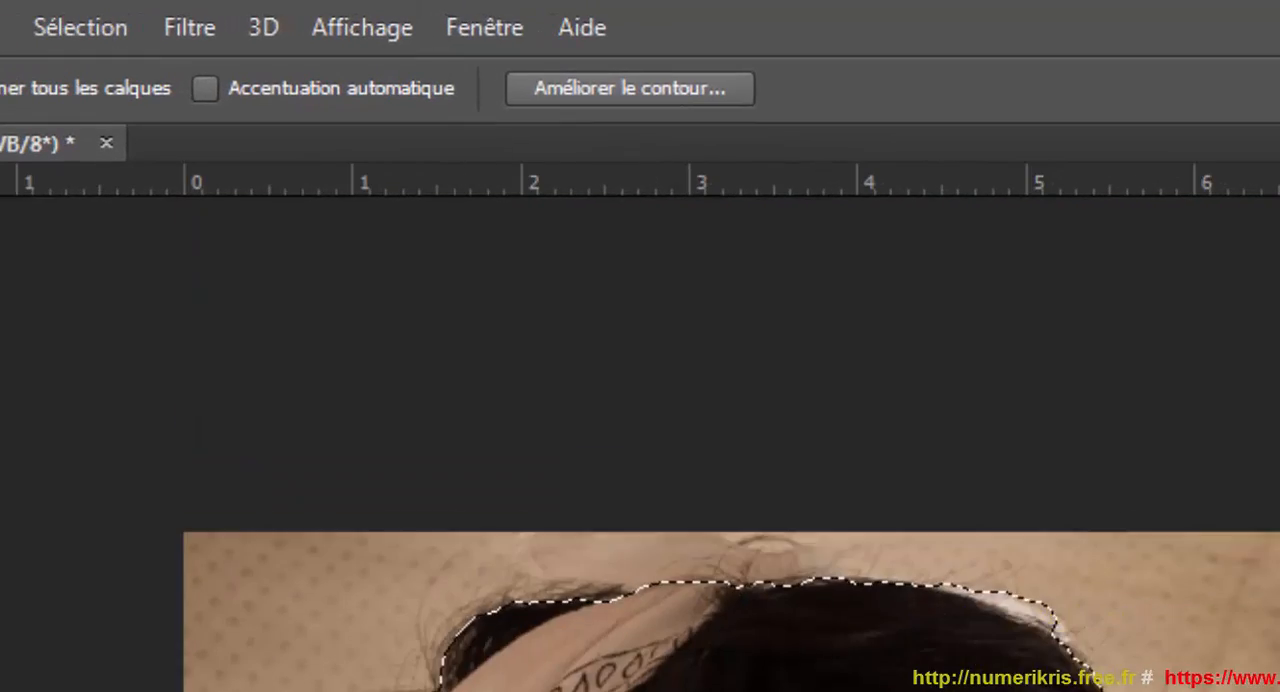
# Open Refine Edge (Améliorer le contour) for the selection and set its view mode to Incrustation.
pyautogui.click(37, 27)
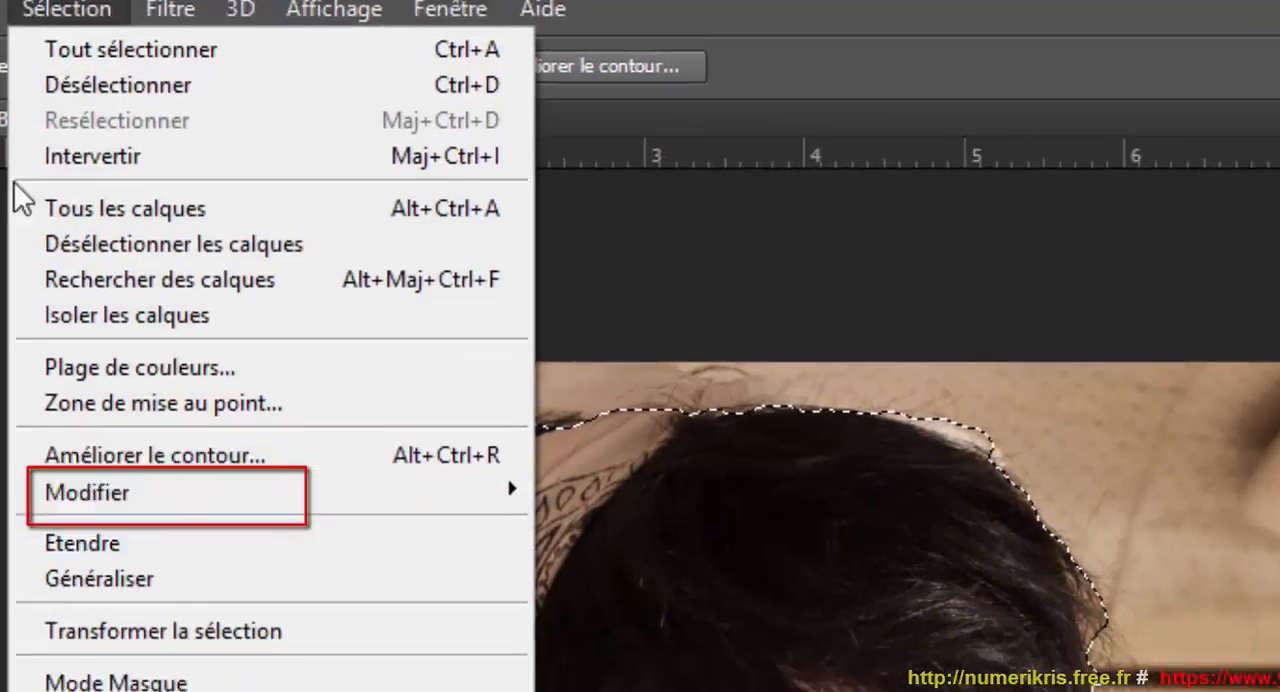
pyautogui.click(130, 490)
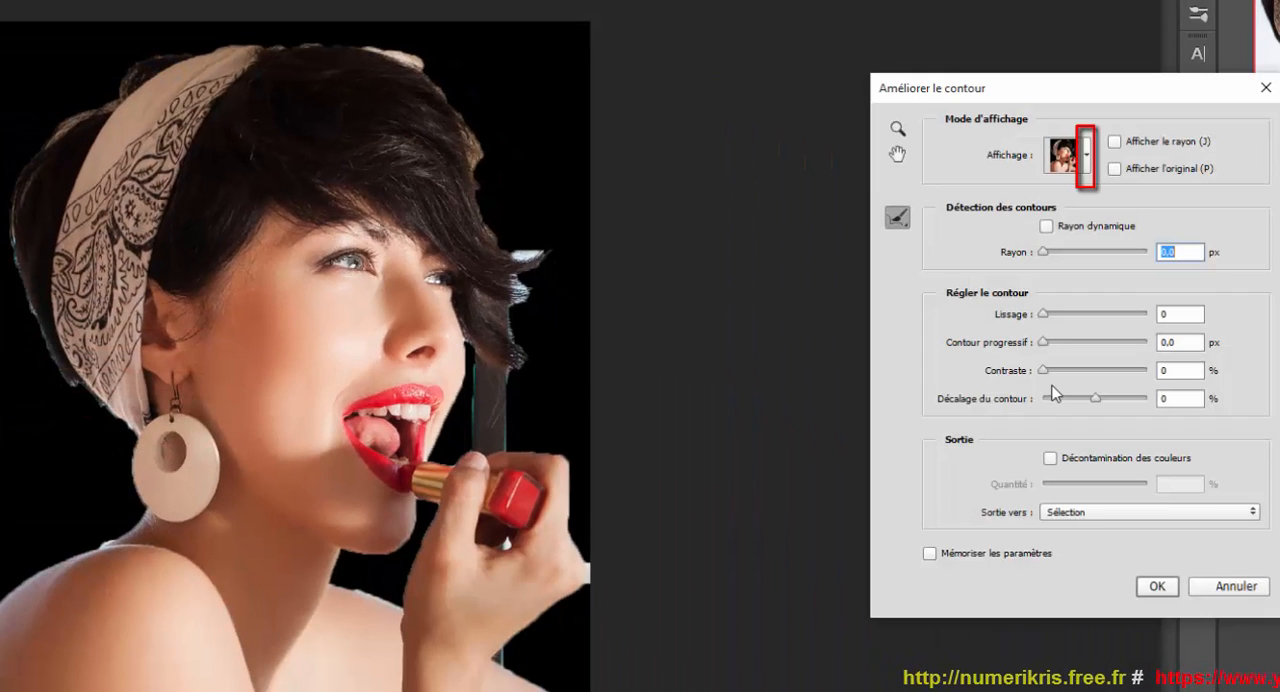
pyautogui.click(1087, 162)
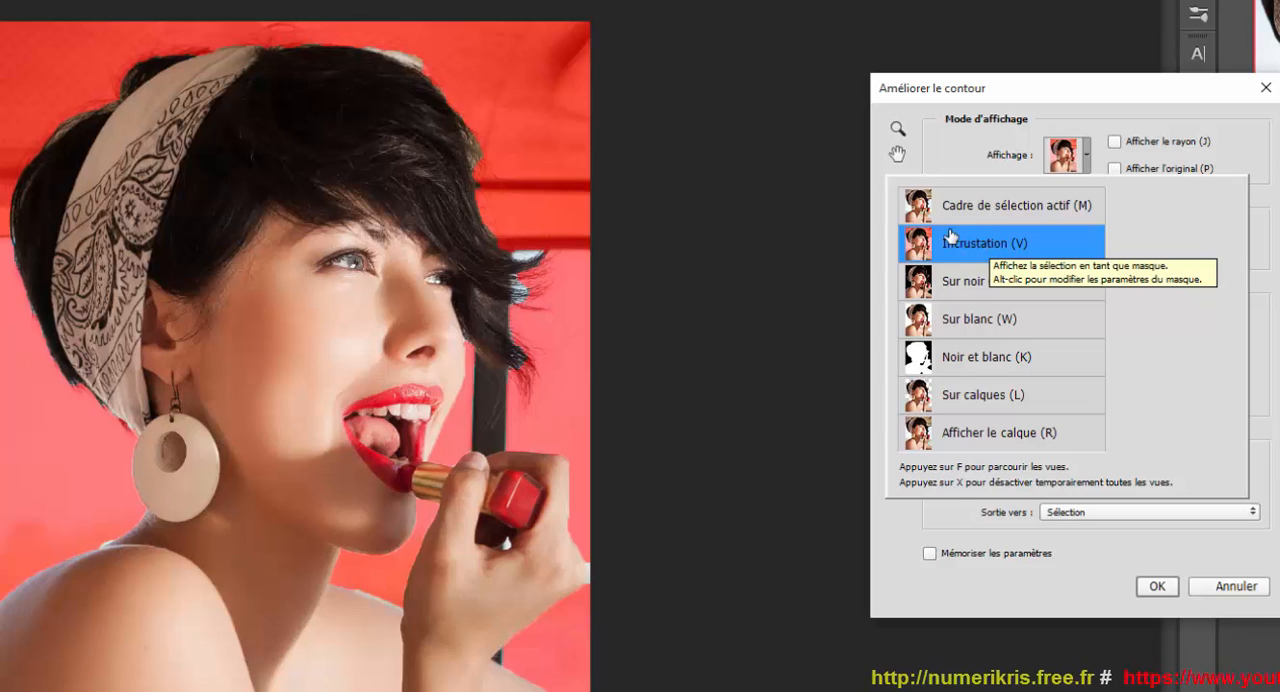
pyautogui.click(1096, 104)
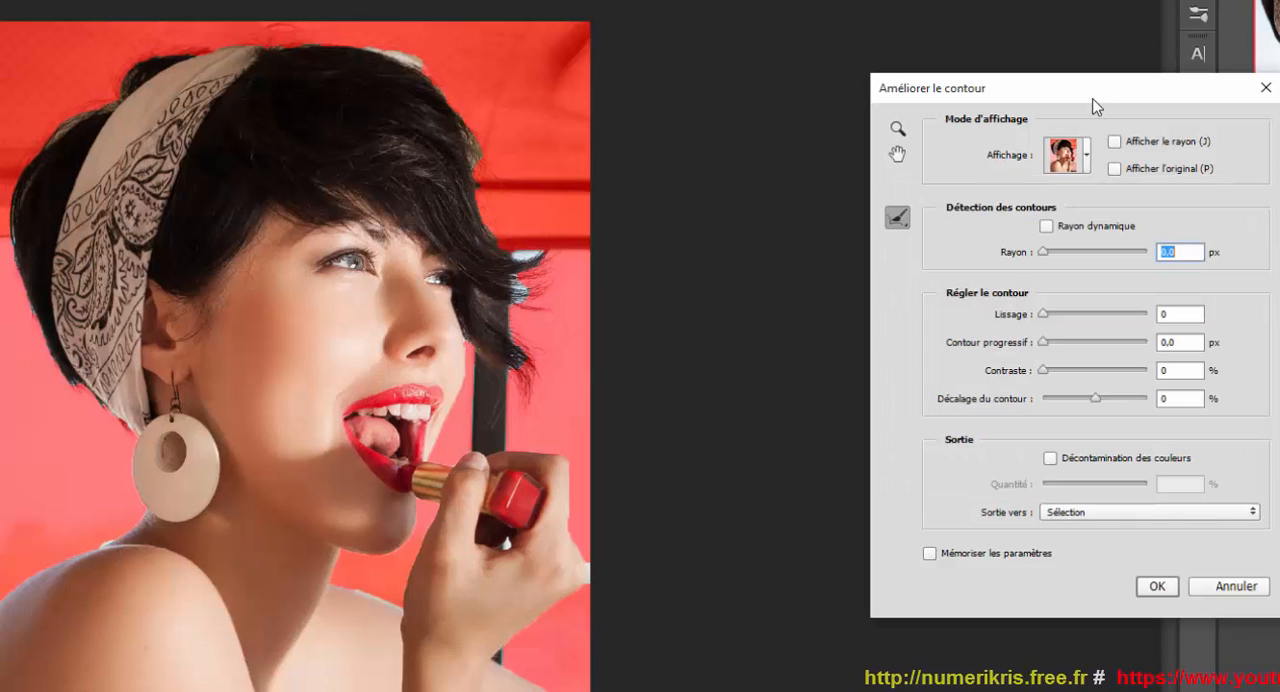
# Enable Rayon dynamique with a radius of 11.3 px and brush the refinement over the loose hair strands beside the face.
pyautogui.click(1046, 228)
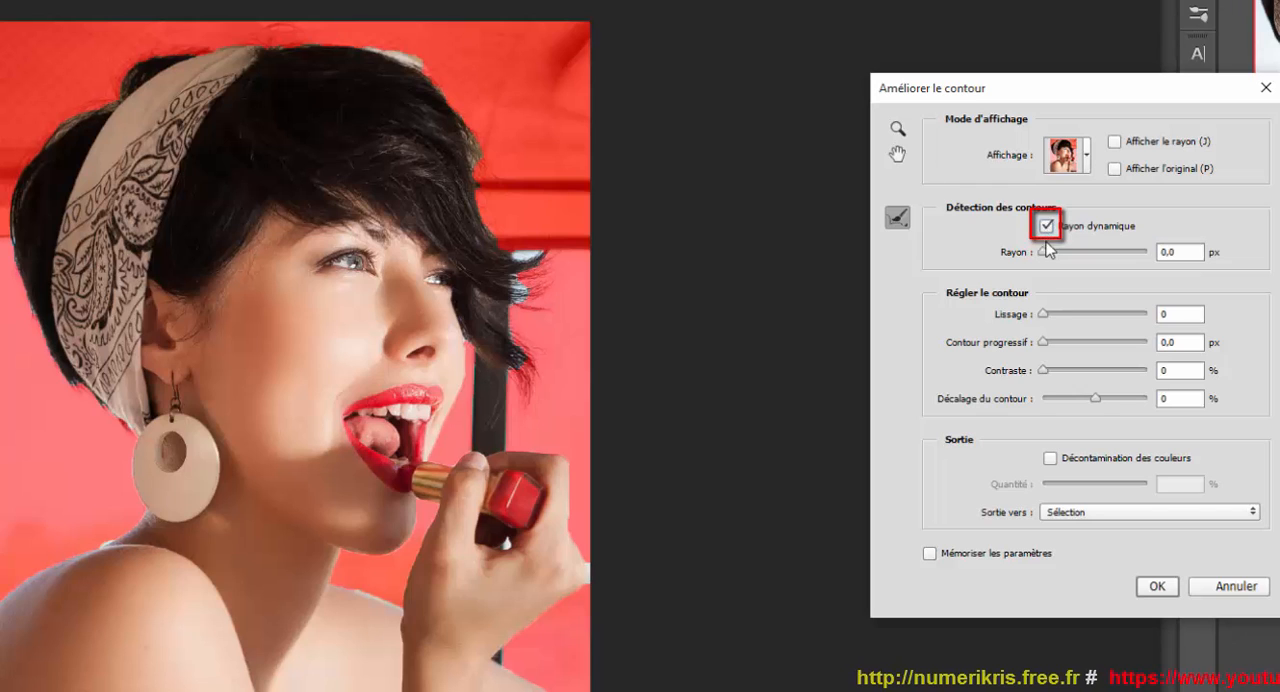
pyautogui.moveTo(1048, 254); pyautogui.dragTo(1086, 252)
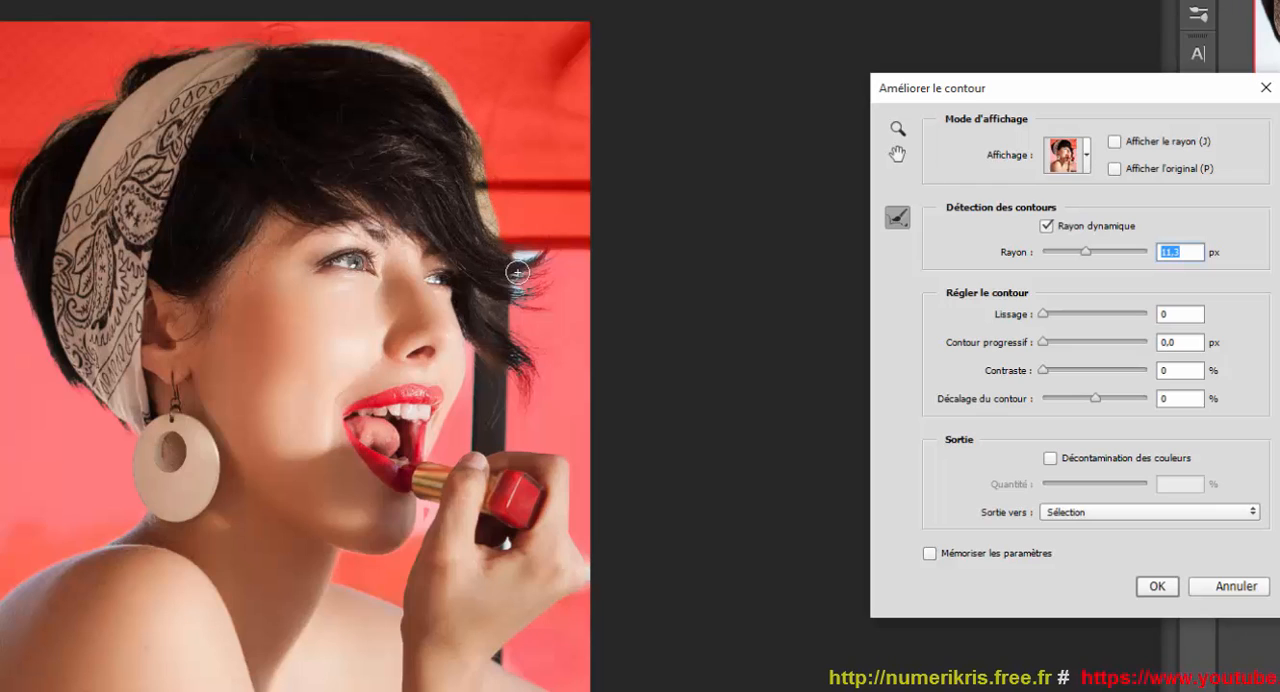
pyautogui.moveTo(517, 272)
pyautogui.mouseDown()
pyautogui.moveTo(546, 275)
pyautogui.moveTo(520, 295)
pyautogui.moveTo(557, 311)
pyautogui.mouseUp()
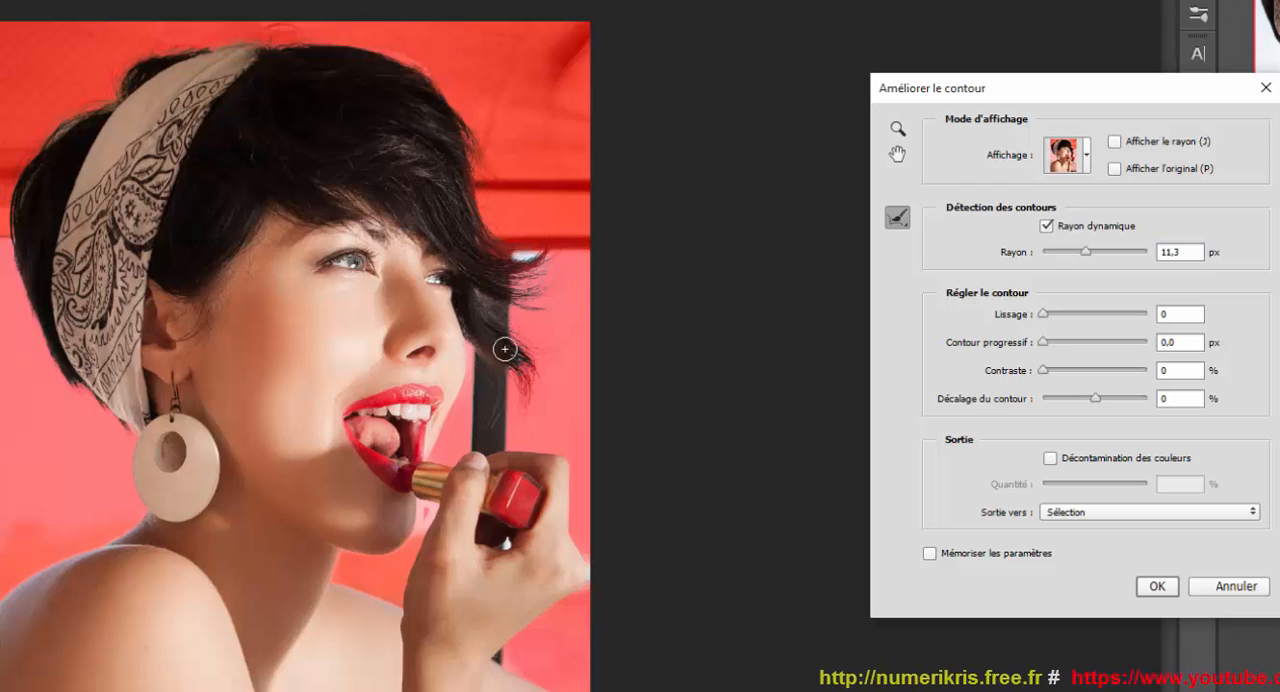
pyautogui.moveTo(505, 349)
pyautogui.mouseDown()
pyautogui.moveTo(528, 369)
pyautogui.moveTo(506, 341)
pyautogui.moveTo(541, 356)
pyautogui.moveTo(525, 395)
pyautogui.mouseUp()
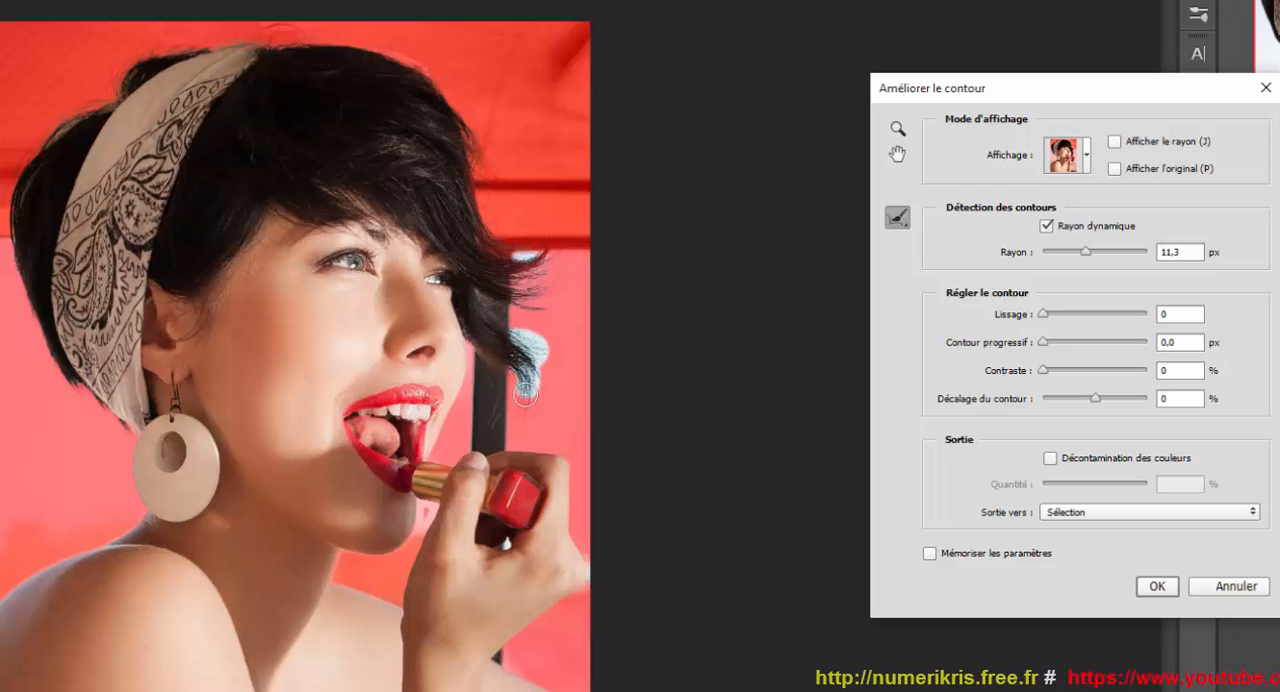
pyautogui.moveTo(530, 348); pyautogui.dragTo(533, 353)
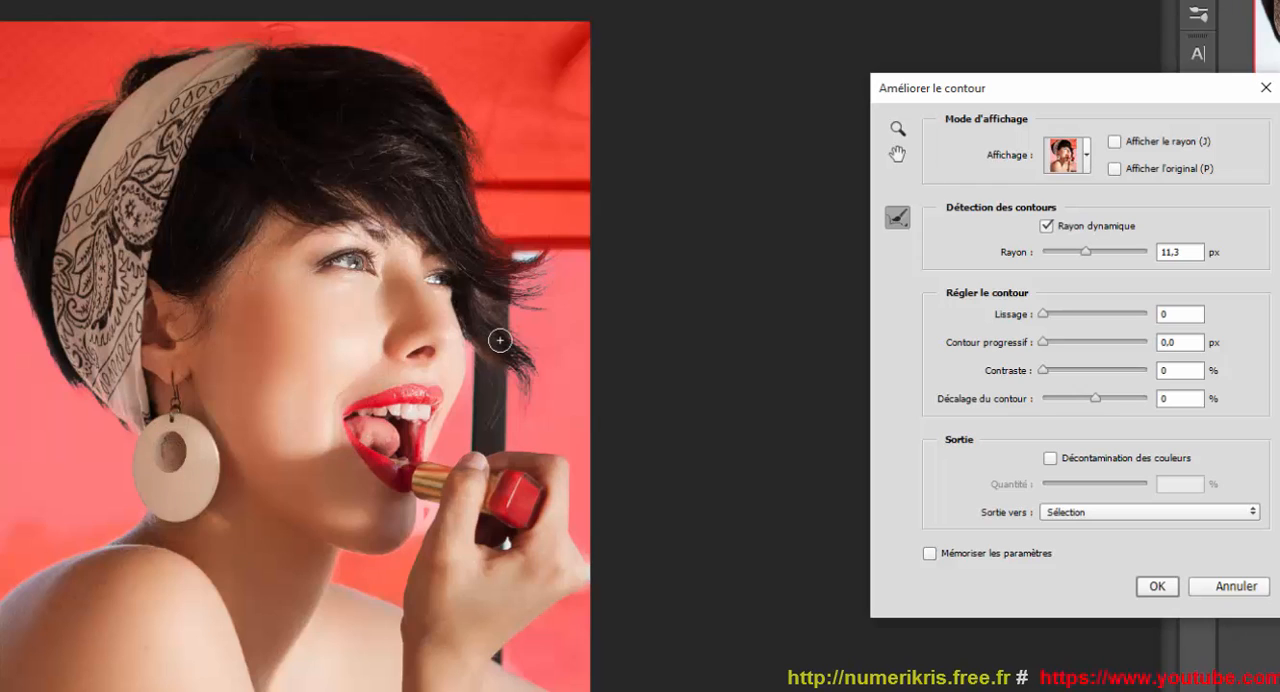
# Output the refined selection as a layer mask (Masque de fusion) and make the mask of Calque 1 active.
pyautogui.click(1100, 516)
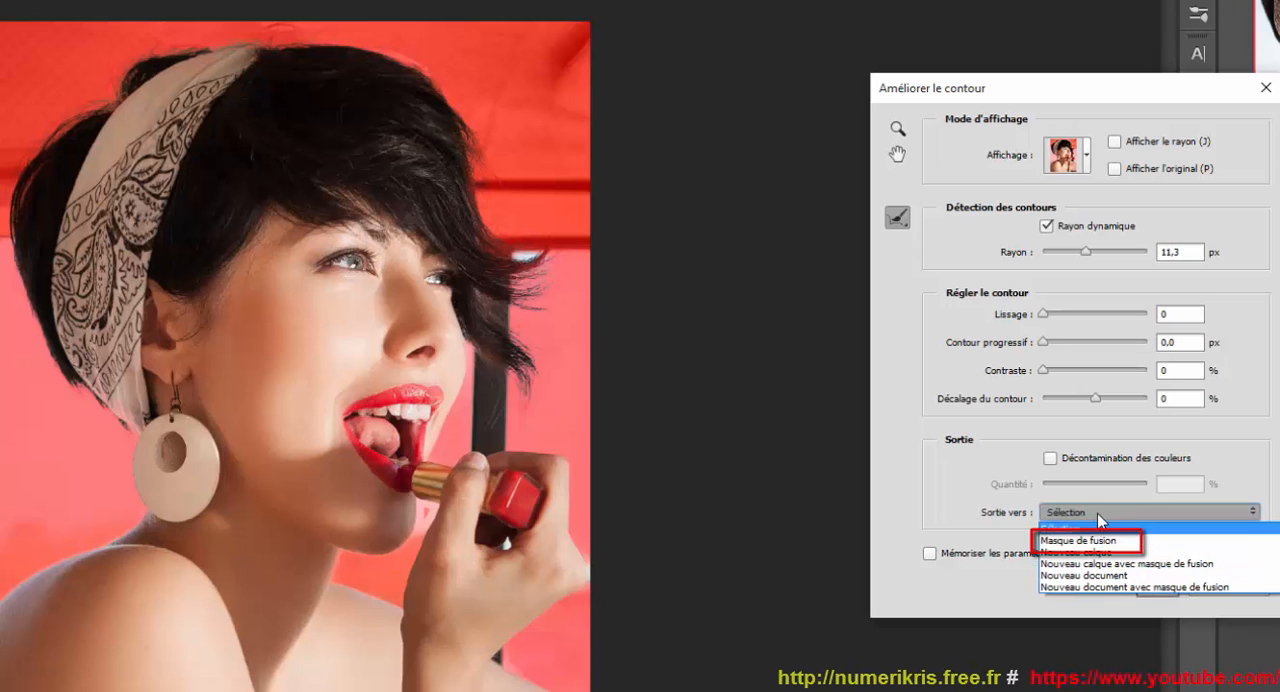
pyautogui.click(1096, 543)
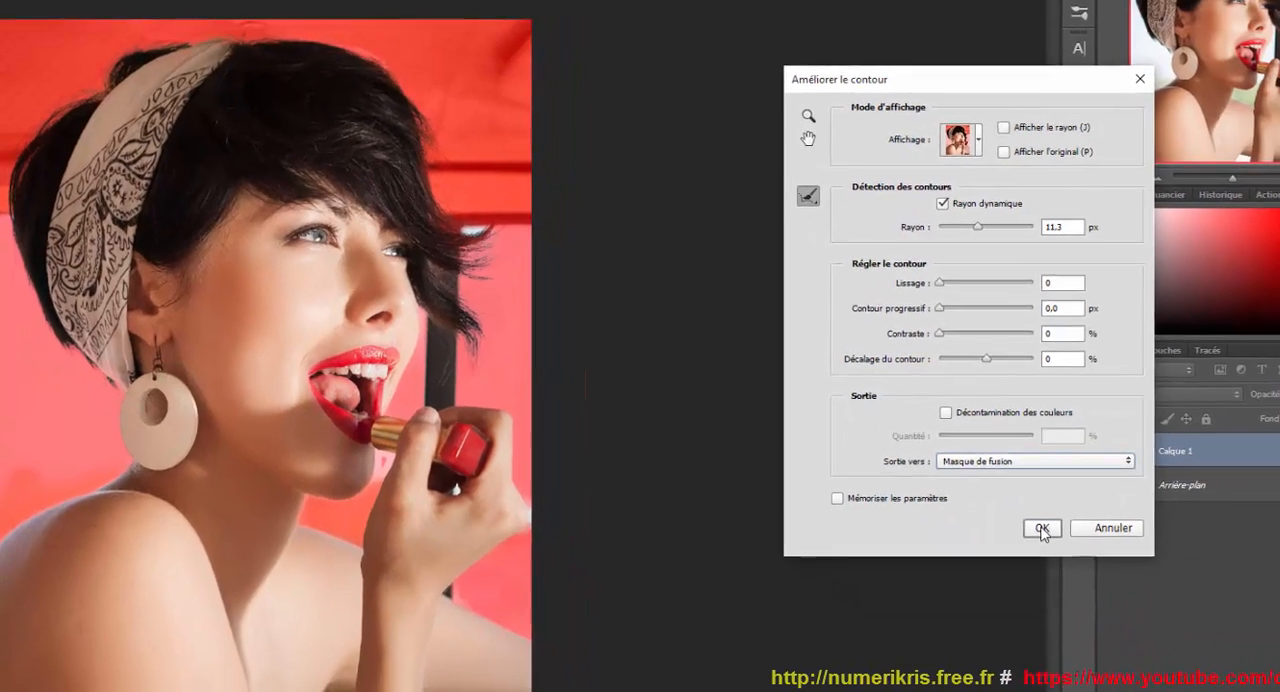
pyautogui.click(1041, 528)
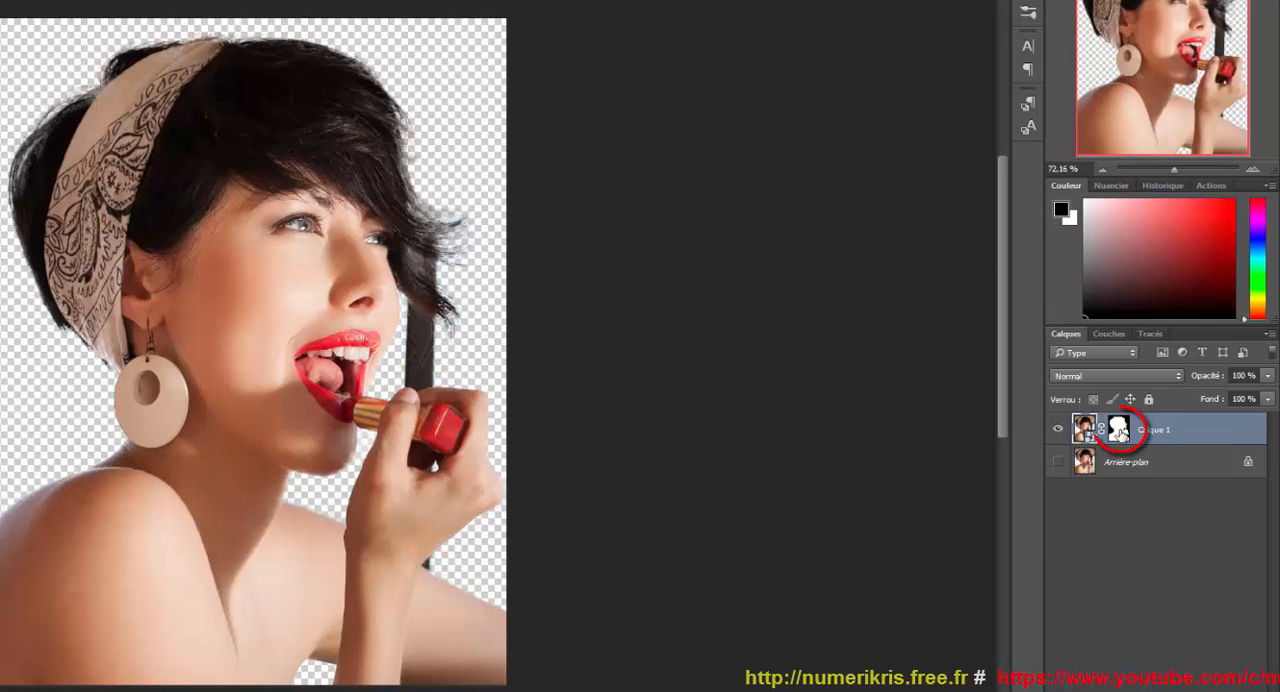
pyautogui.click(1120, 432)
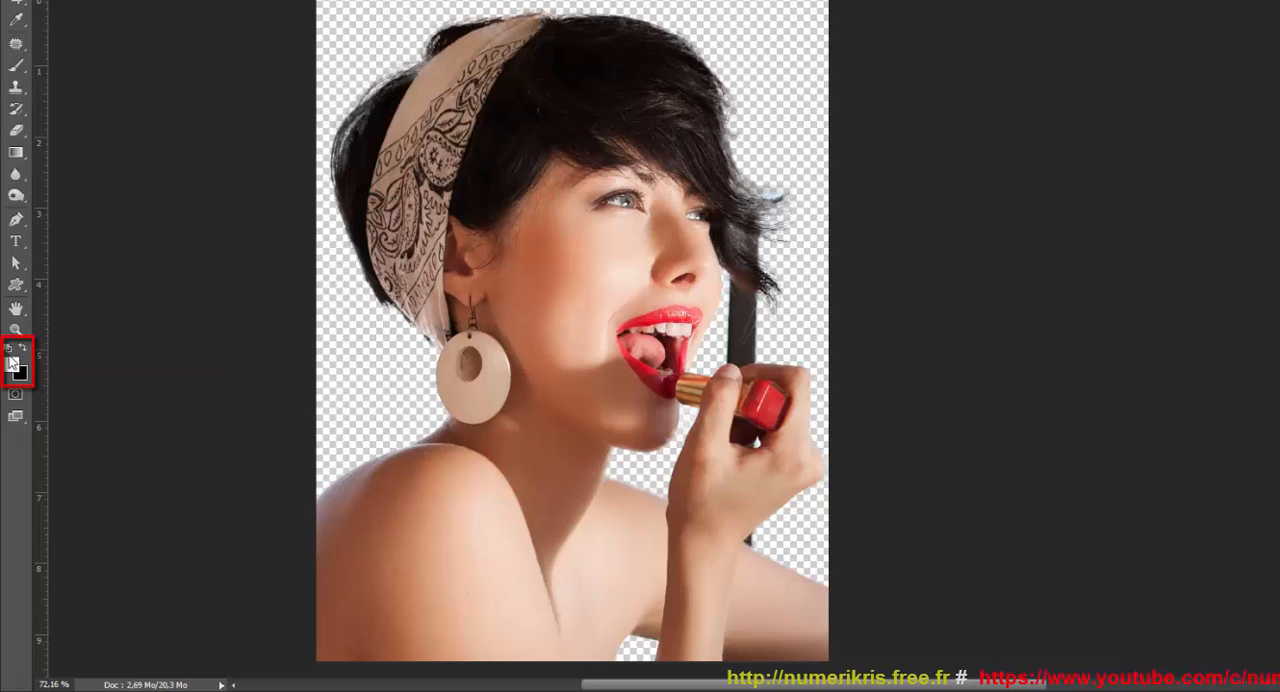
# Paint black on the Calque 1 mask with a soft brush to hide the dark background bar between the hair and the hand.
pyautogui.click(22, 350)
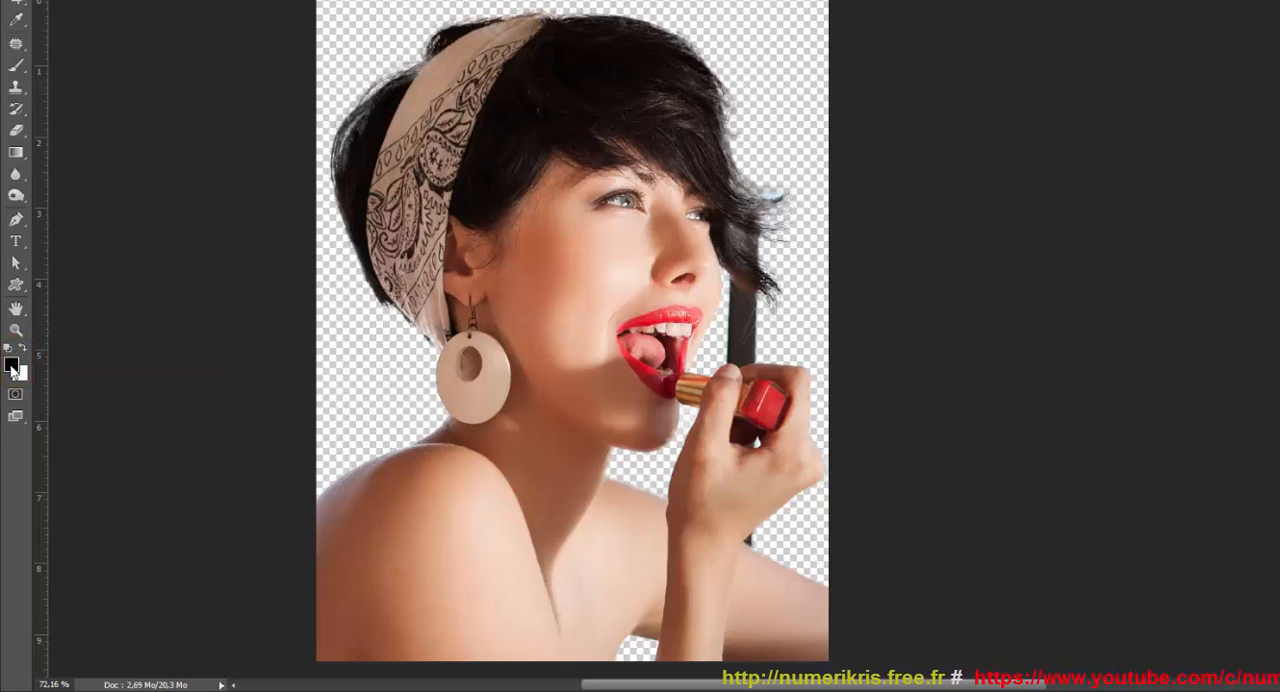
pyautogui.press('b')
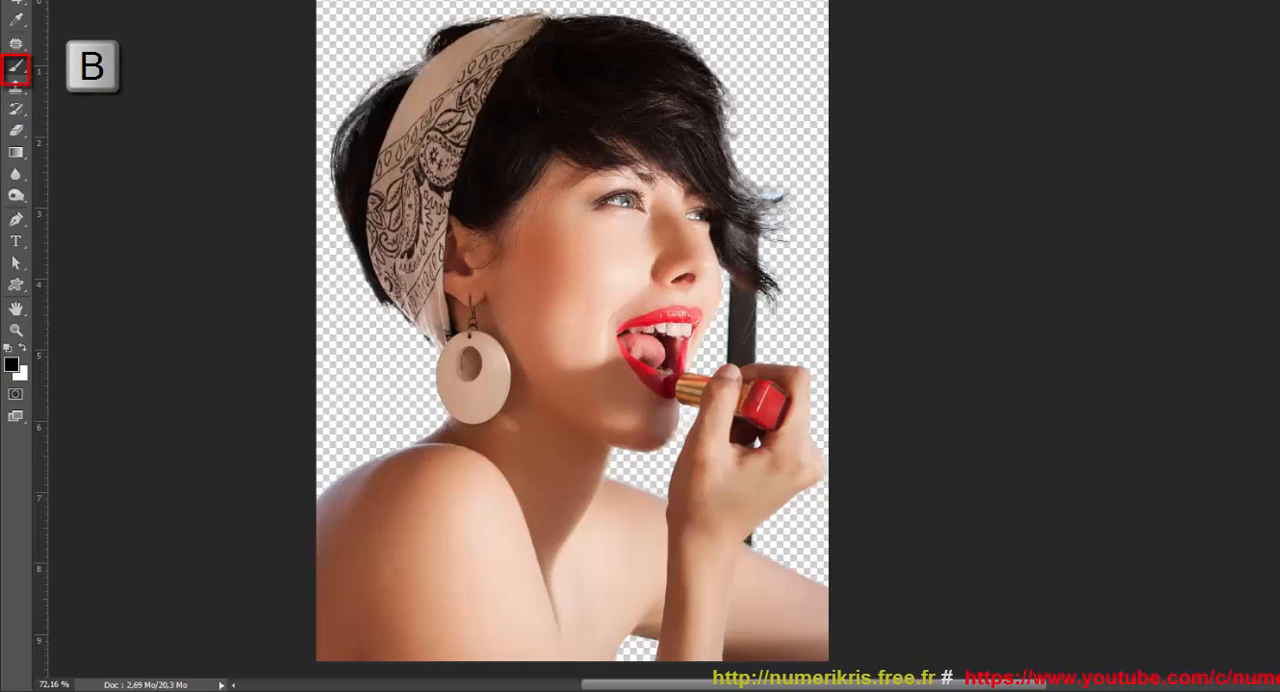
pyautogui.click(66, 1)
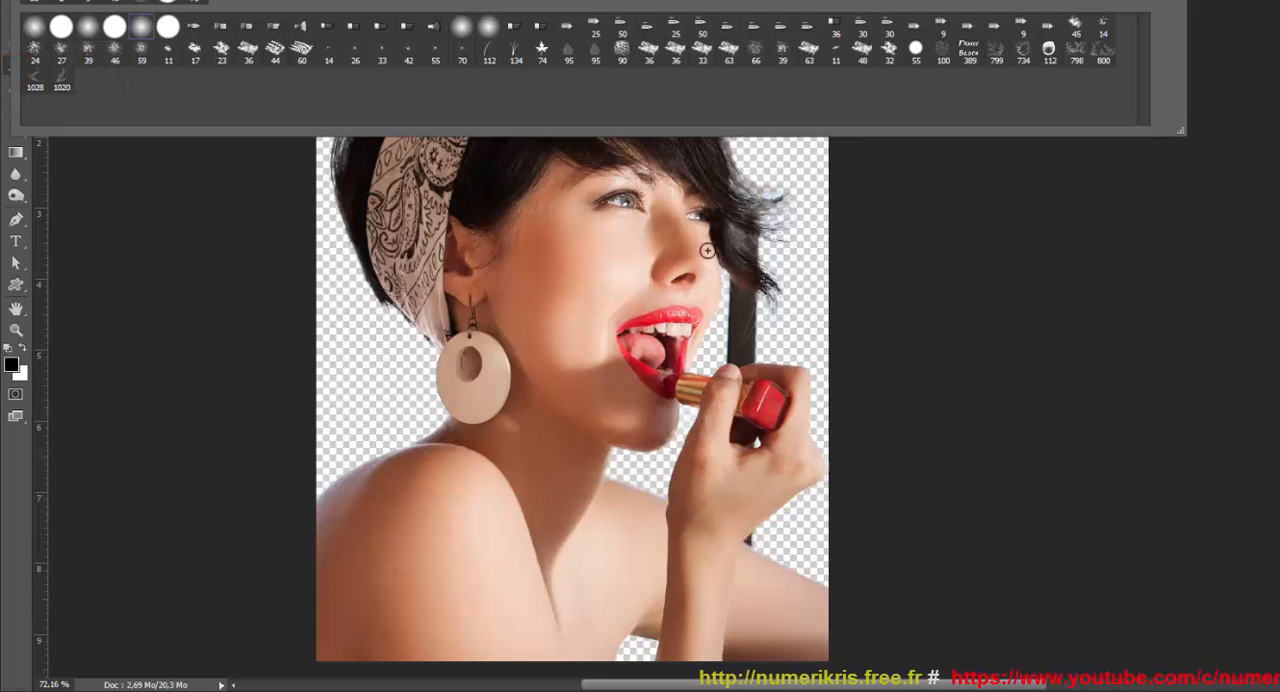
pyautogui.click(744, 336)
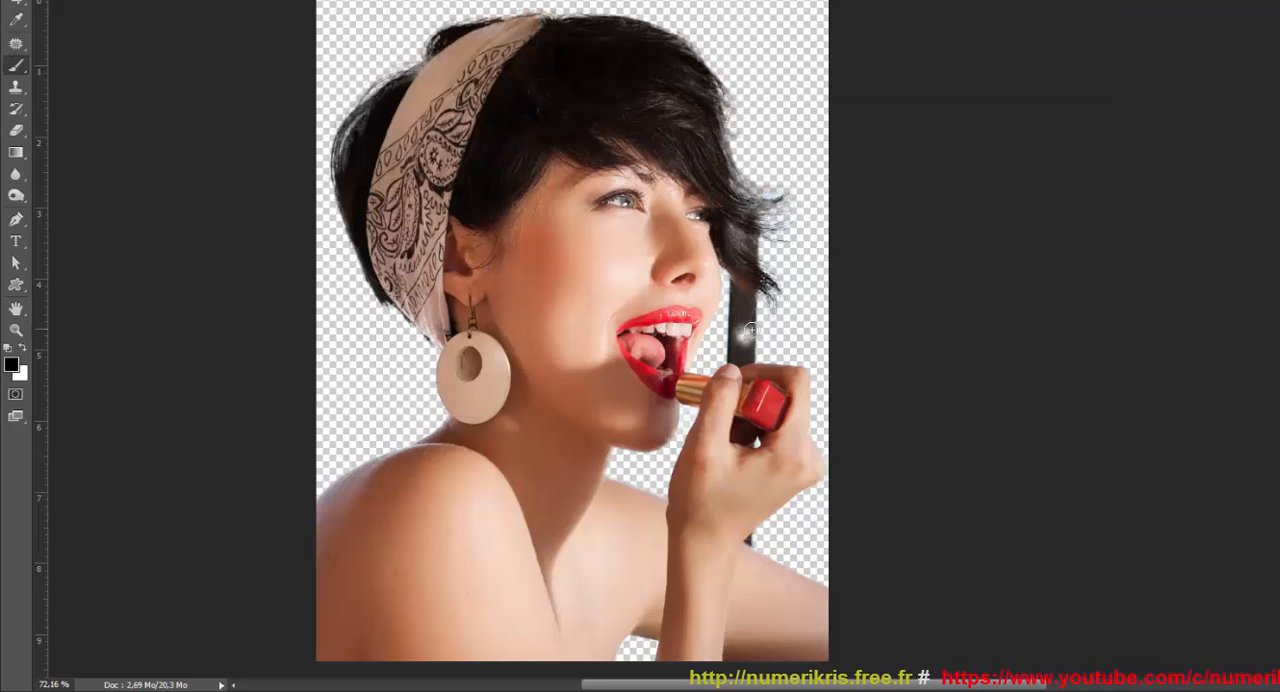
pyautogui.scroll(3, 750, 330)
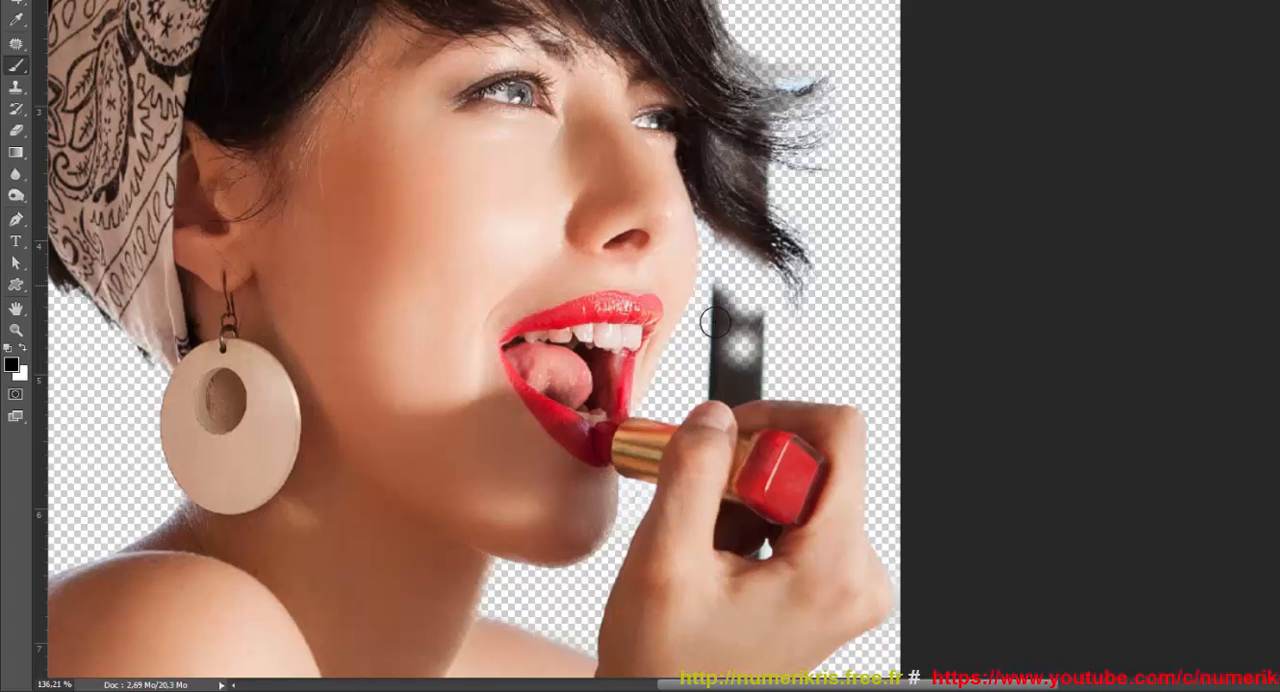
pyautogui.moveTo(715, 322)
pyautogui.mouseDown()
pyautogui.moveTo(746, 309)
pyautogui.moveTo(751, 360)
pyautogui.moveTo(714, 377)
pyautogui.moveTo(759, 374)
pyautogui.moveTo(740, 377)
pyautogui.moveTo(744, 355)
pyautogui.mouseUp()
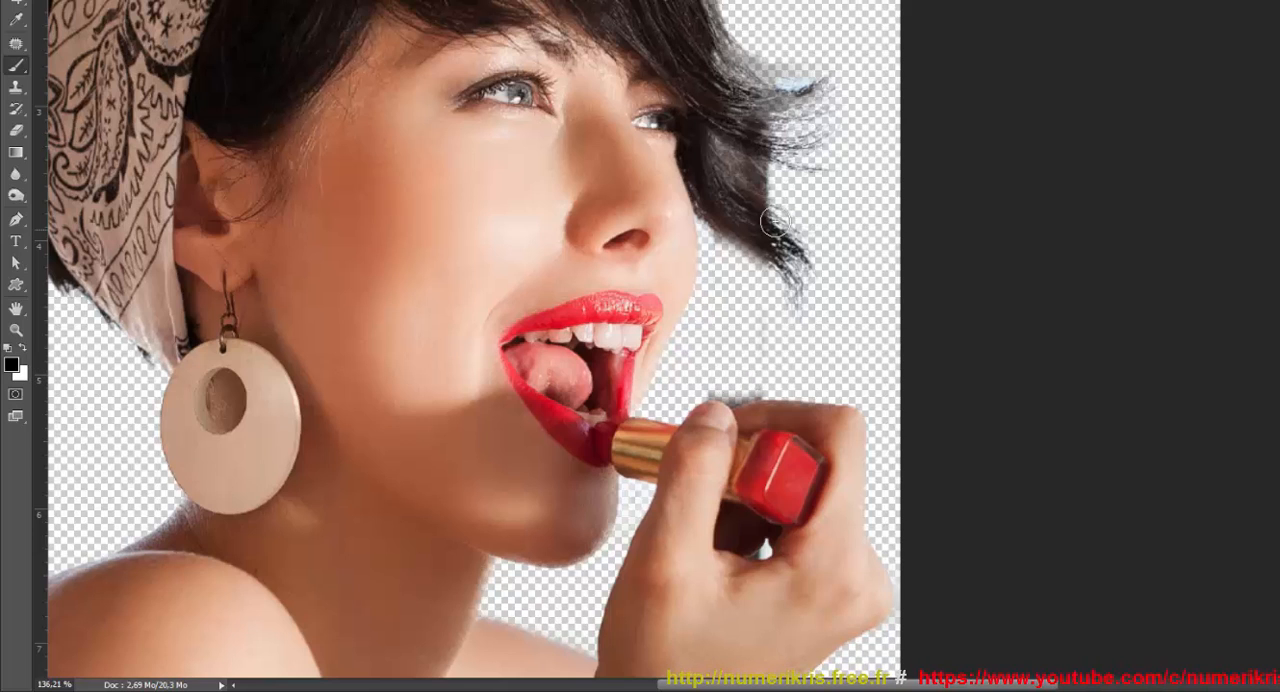
# Choose a hard round brush and mask out the dark background remnant between the wrist and the far arm.
pyautogui.scroll(-5, 846, 485)
pyautogui.scroll(7, 778, 176)
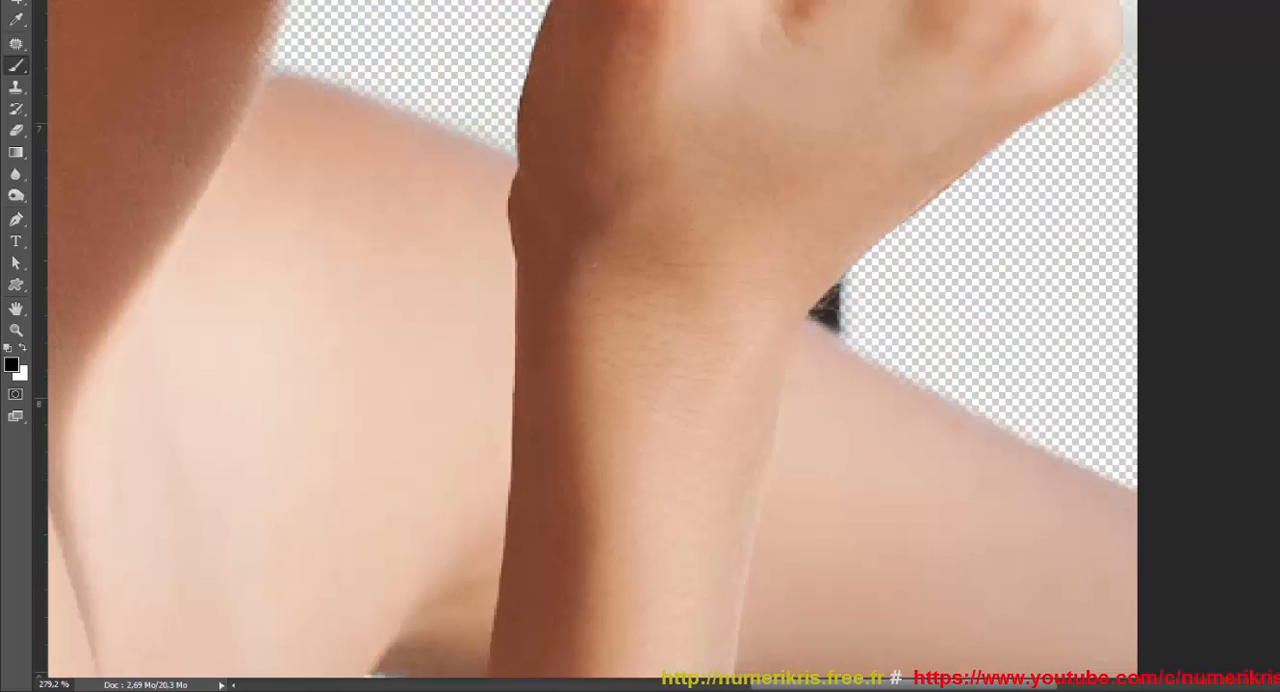
pyautogui.rightClick(530, 68)
pyautogui.click(115, 28)
pyautogui.moveTo(848, 307)
pyautogui.mouseDown()
pyautogui.moveTo(826, 311)
pyautogui.moveTo(846, 322)
pyautogui.mouseUp()
# Mask out the leftover background in the small gap between the fingers under the lipstick.
pyautogui.scroll(10, 1042, 172)
pyautogui.moveTo(860, 158)
pyautogui.mouseDown()
pyautogui.moveTo(757, 160)
pyautogui.moveTo(797, 176)
pyautogui.moveTo(837, 162)
pyautogui.moveTo(787, 178)
pyautogui.moveTo(736, 170)
pyautogui.mouseUp()
pyautogui.rightClick(761, 117)
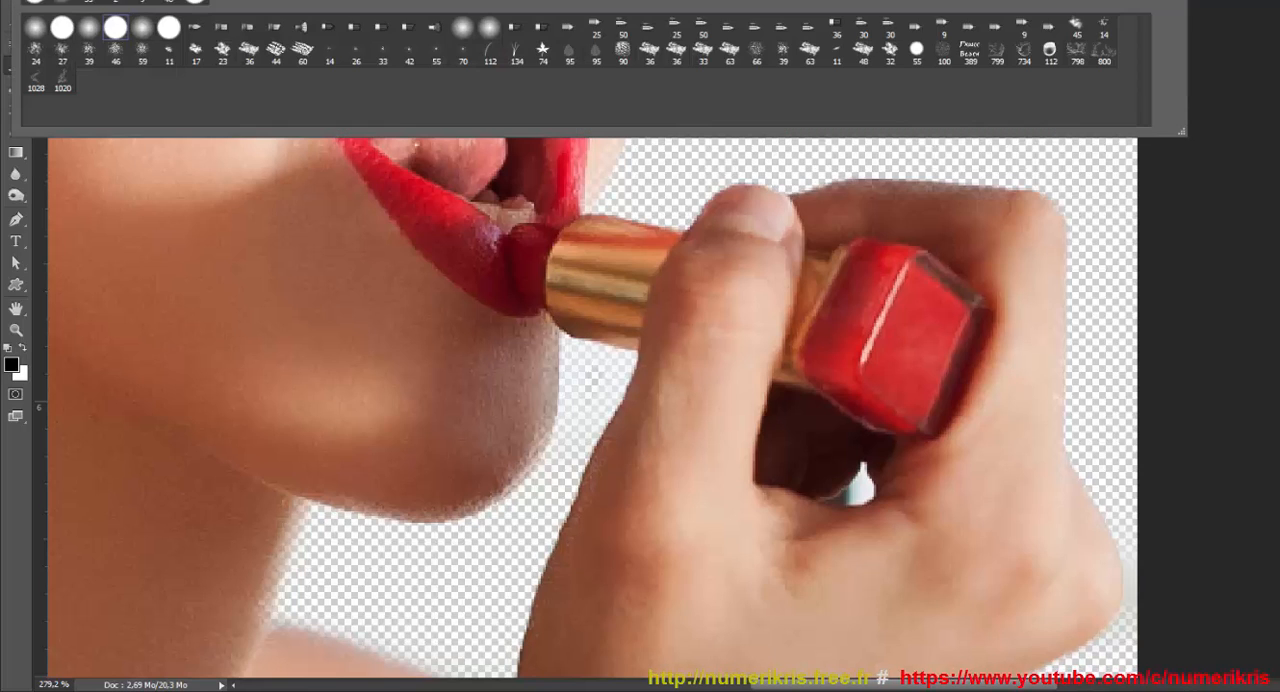
pyautogui.moveTo(862, 466)
pyautogui.mouseDown()
pyautogui.moveTo(845, 503)
pyautogui.moveTo(867, 479)
pyautogui.moveTo(834, 498)
pyautogui.moveTo(865, 469)
pyautogui.mouseUp()
pyautogui.scroll(-10, 1228, 367)
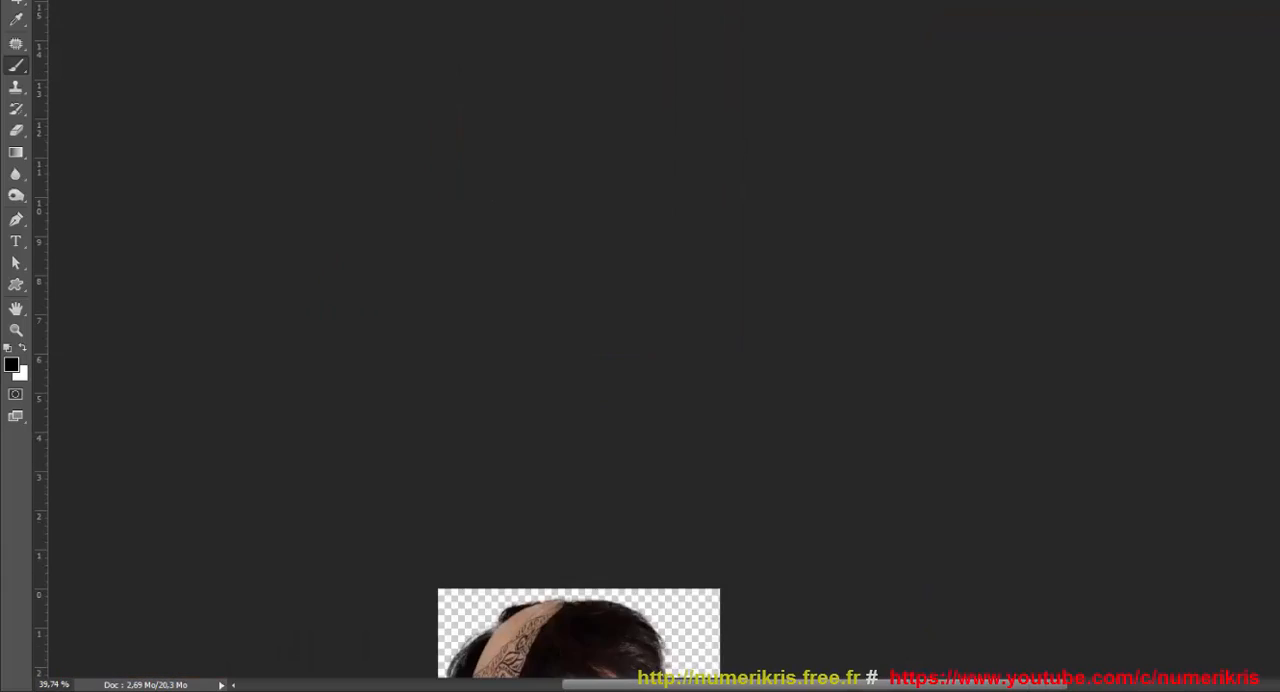
pyautogui.scroll(-5, 260, 323)
pyautogui.moveTo(728, 684); pyautogui.dragTo(665, 684)
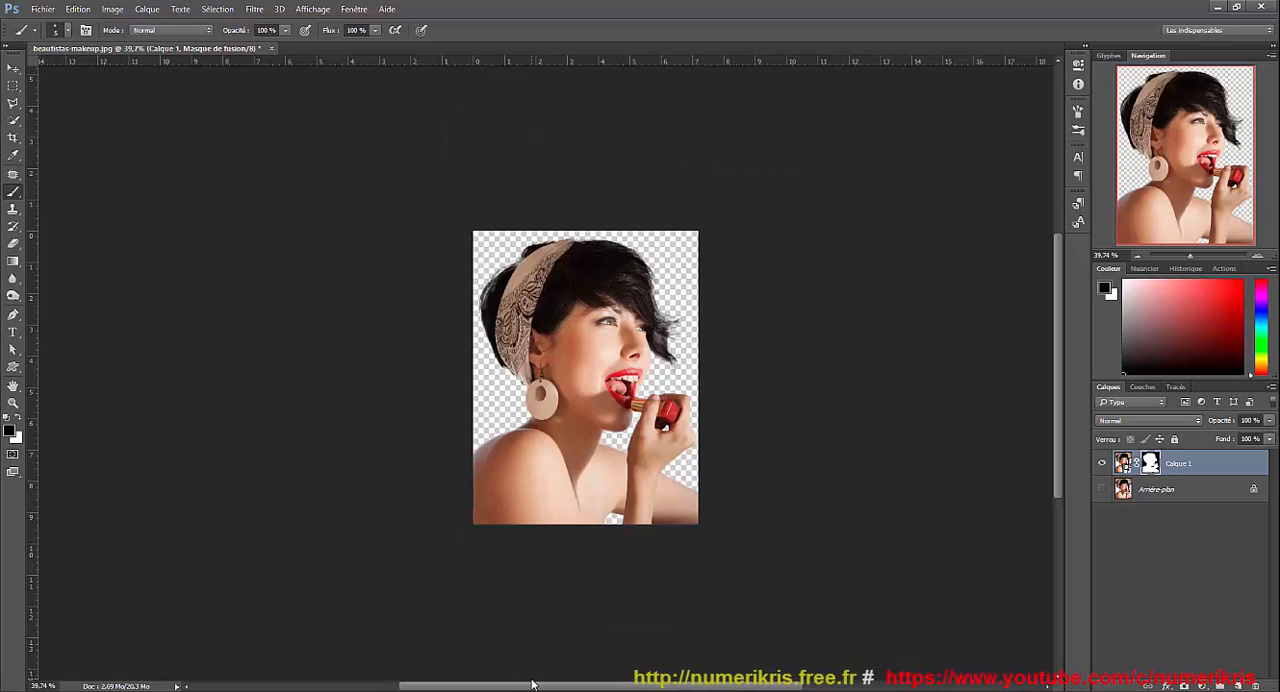
# Create a new layer directly below Calque 1 and fill it with white.
pyautogui.hotkey('ctrl', '1')
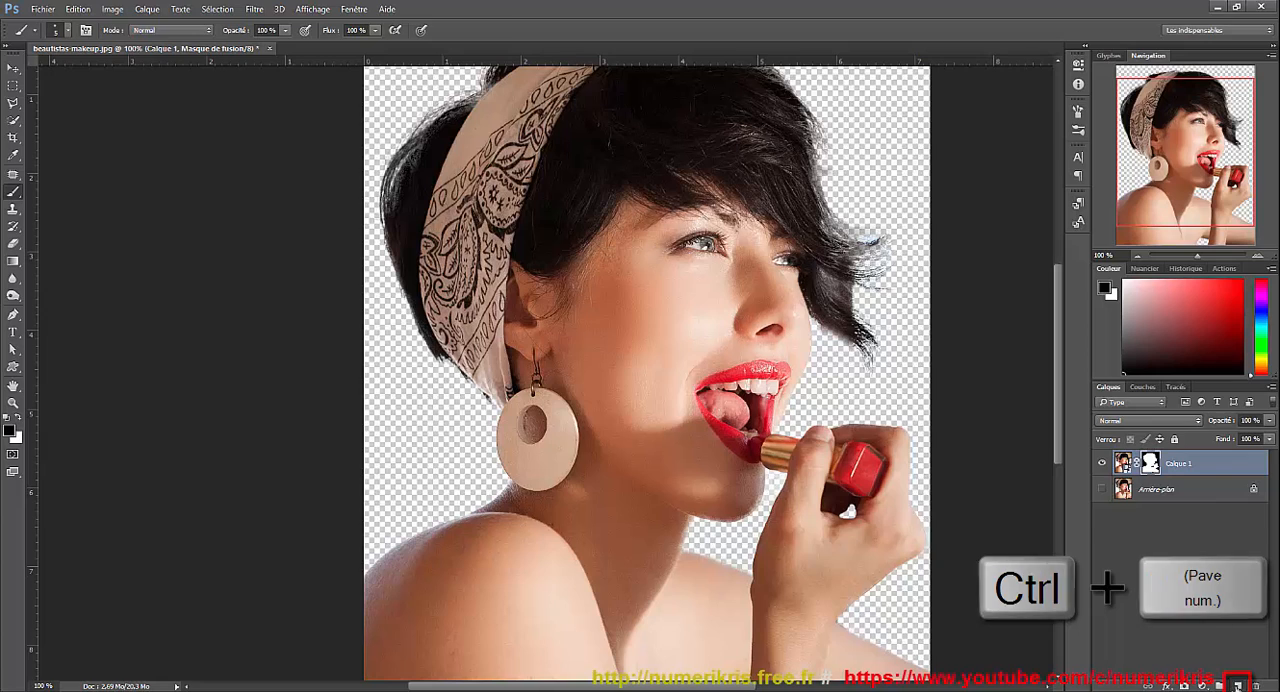
pyautogui.keyDown('ctrl'); pyautogui.click(1237, 686); pyautogui.keyUp('ctrl')
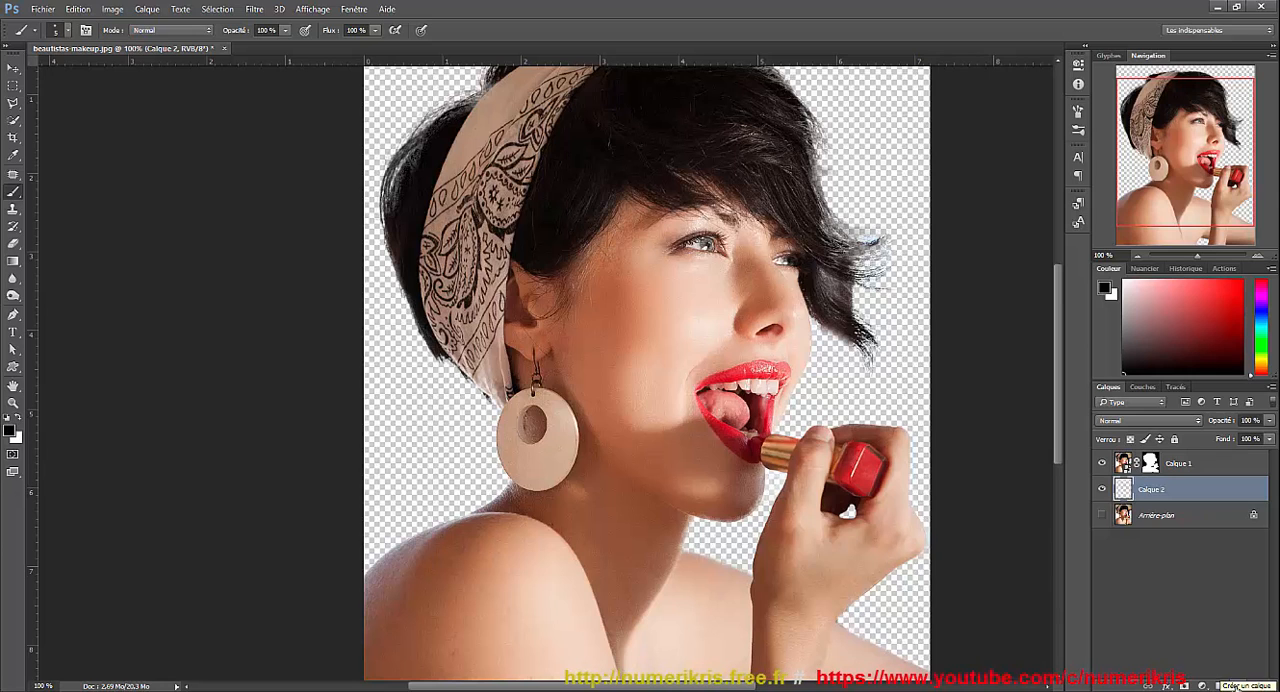
pyautogui.hotkey('alt', 'Delete')
pyautogui.hotkey('ctrl', 'Delete')
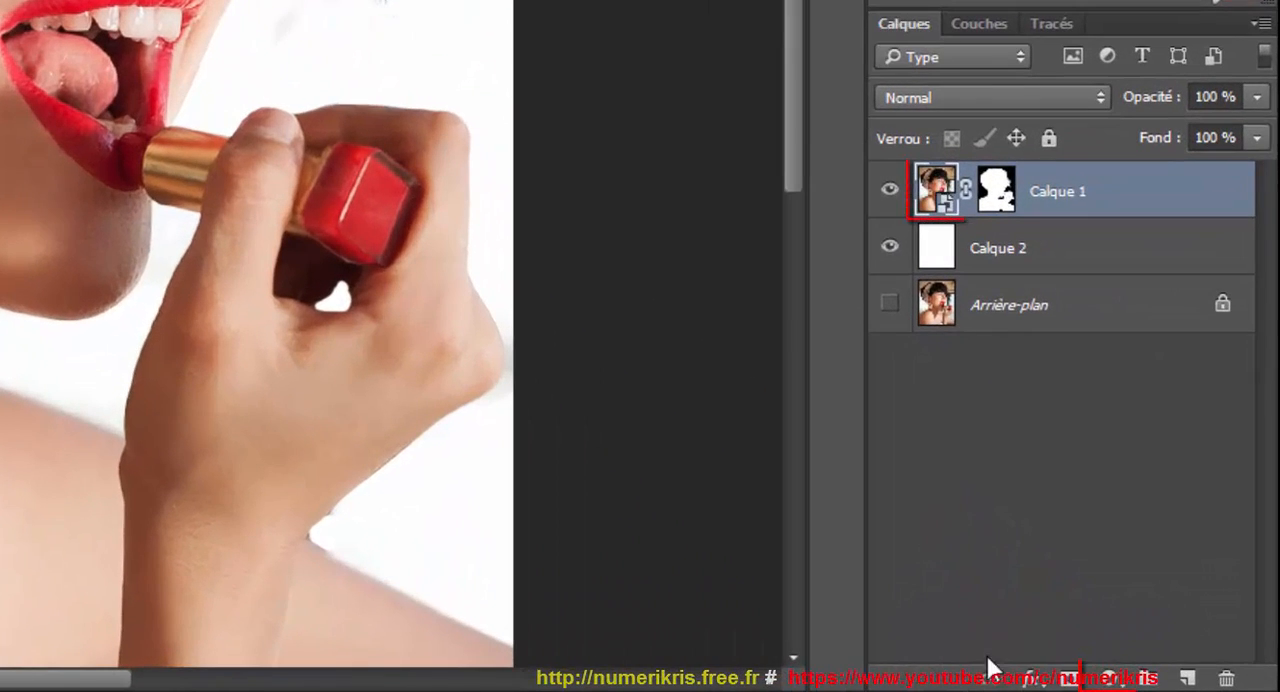
# Add a Noir et blanc adjustment layer above Calque 1 and lighten the chin with its on-image adjustment, bringing Rouges to 66.
pyautogui.click(1110, 678)
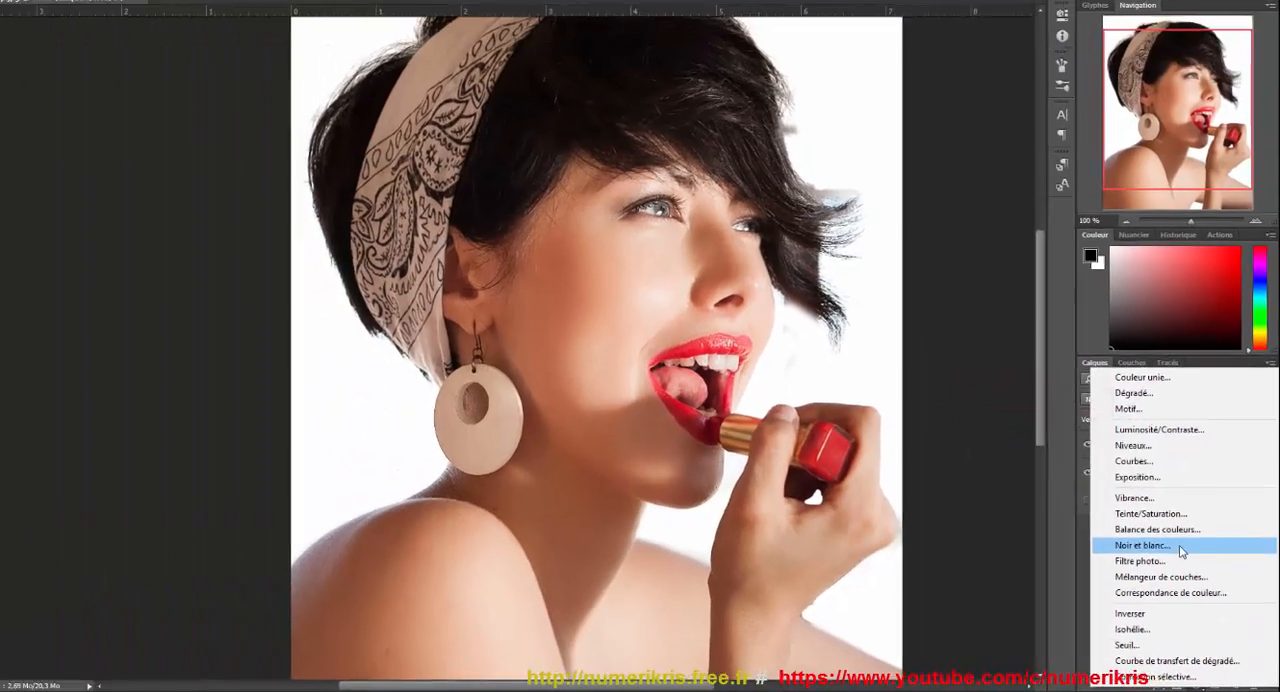
pyautogui.click(1065, 394)
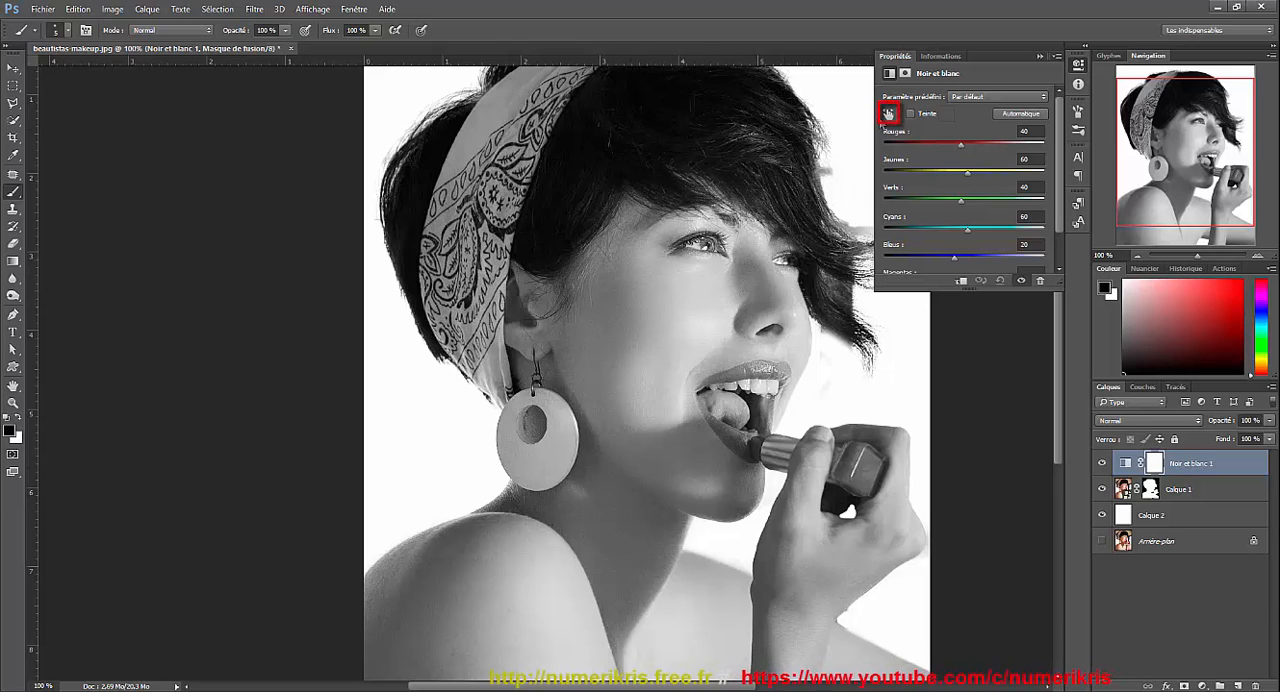
pyautogui.click(888, 115)
pyautogui.click(888, 115)
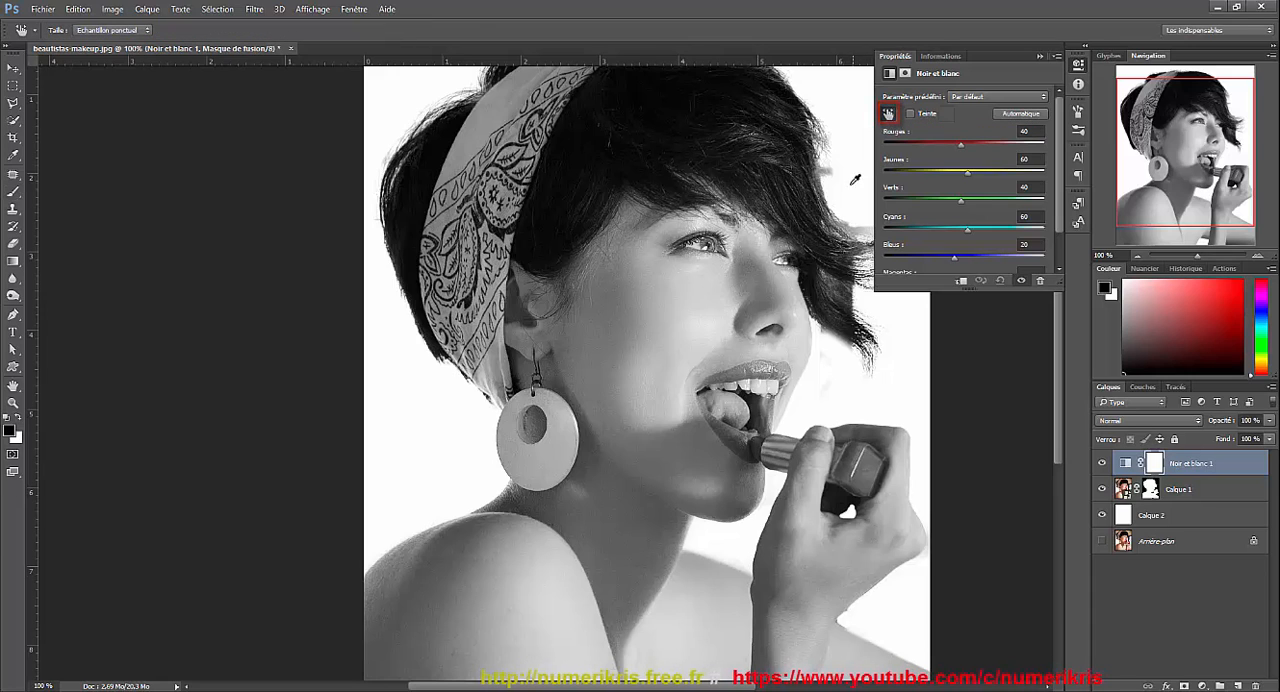
pyautogui.click(731, 502)
pyautogui.moveTo(732, 502)
pyautogui.mouseDown()
pyautogui.moveTo(711, 508)
pyautogui.moveTo(747, 507)
pyautogui.mouseUp()
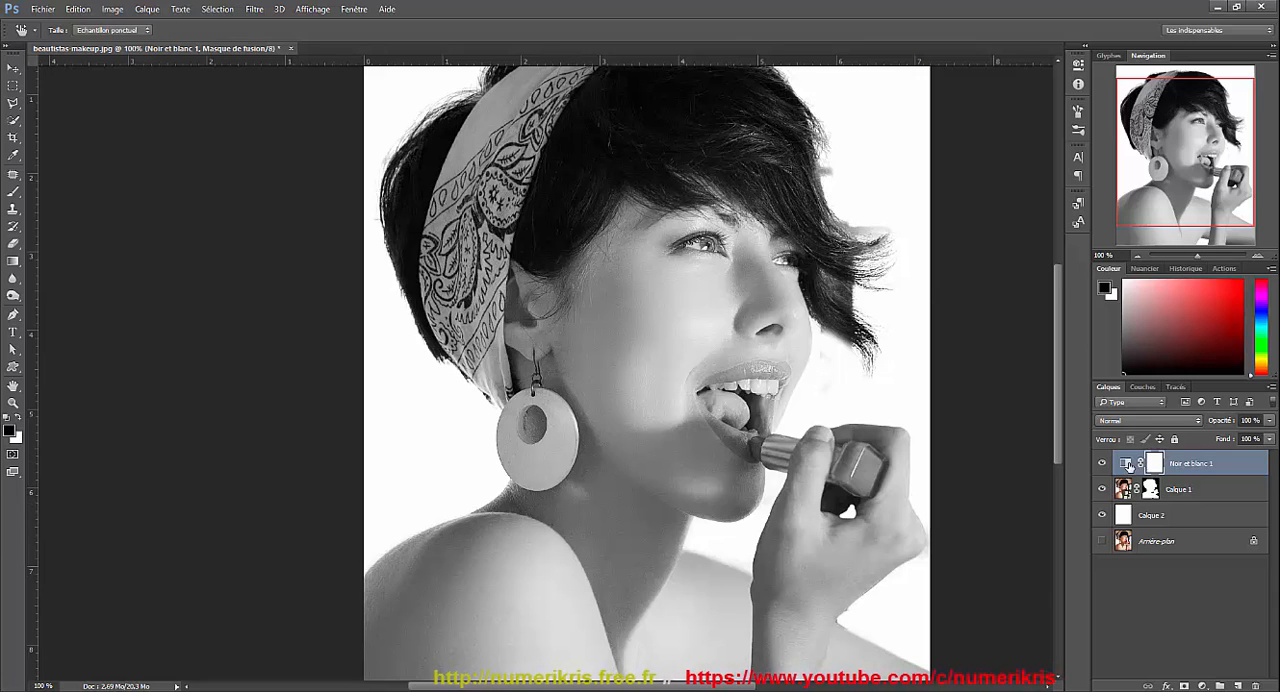
# Reopen the Noir et blanc 1 settings and fine-tune the skin tone from the shadow at the base of the neck with the on-image adjustment.
pyautogui.click(1127, 465)
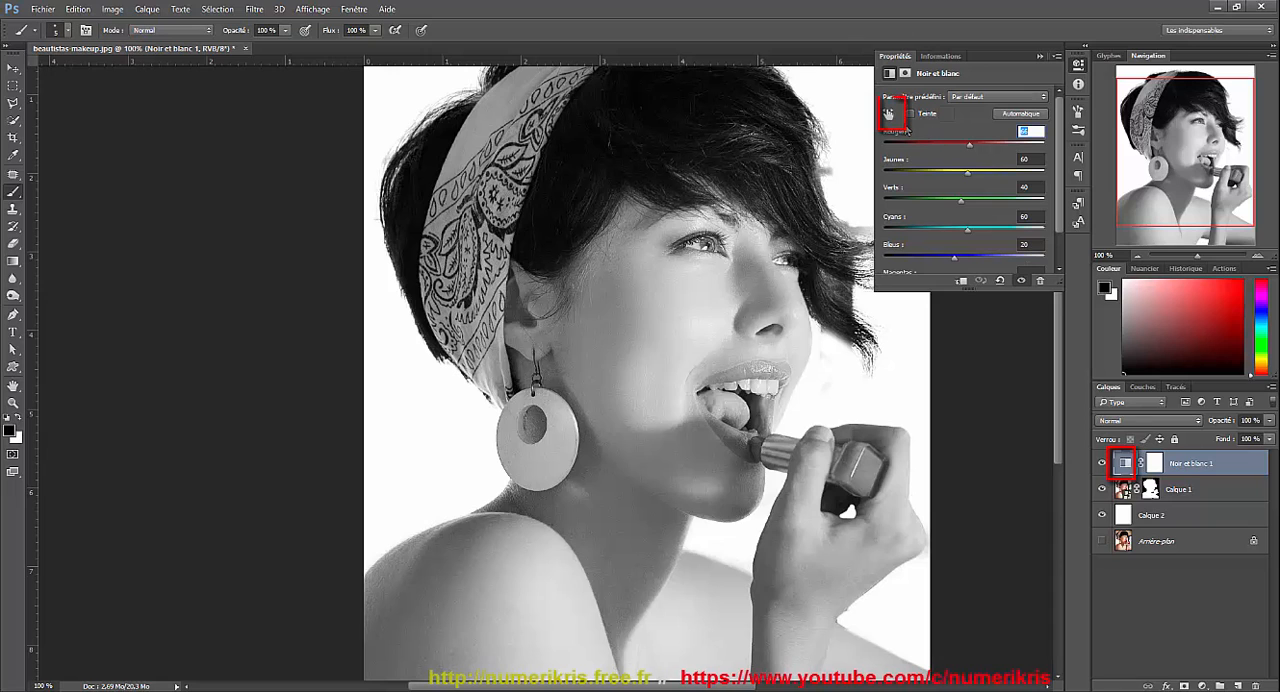
pyautogui.click(889, 117)
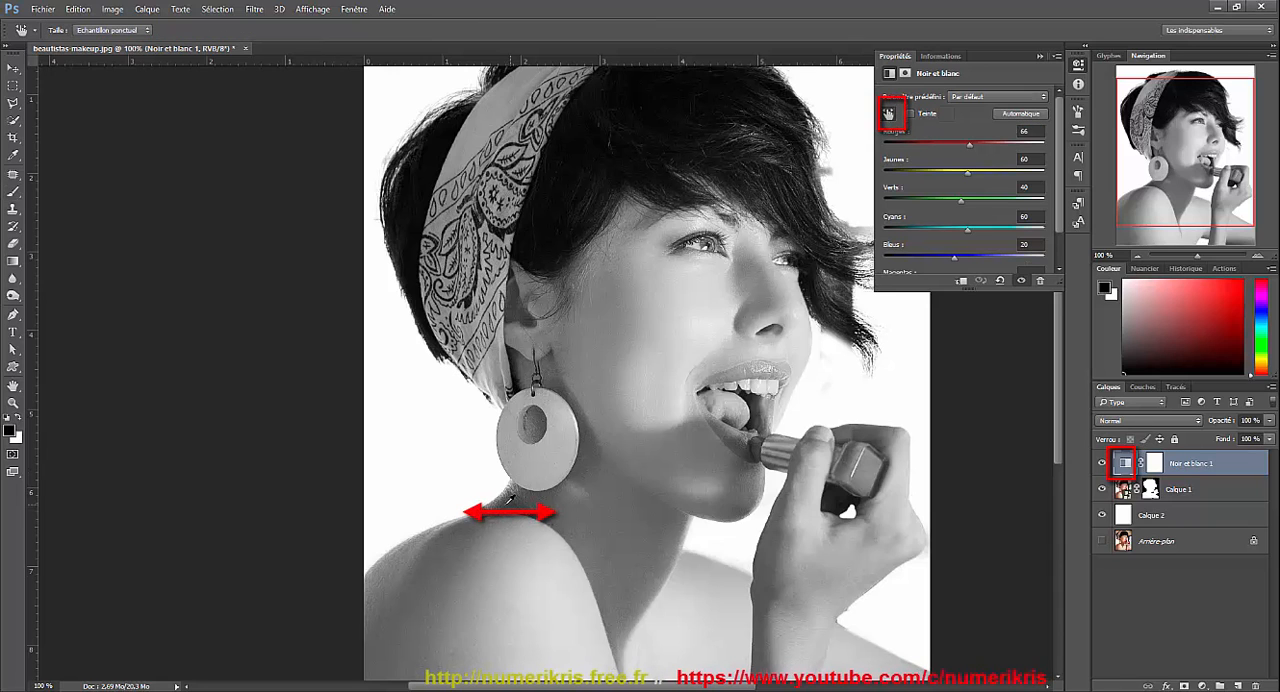
pyautogui.moveTo(503, 508)
pyautogui.mouseDown()
pyautogui.moveTo(515, 507)
pyautogui.moveTo(483, 502)
pyautogui.moveTo(503, 497)
pyautogui.mouseUp()
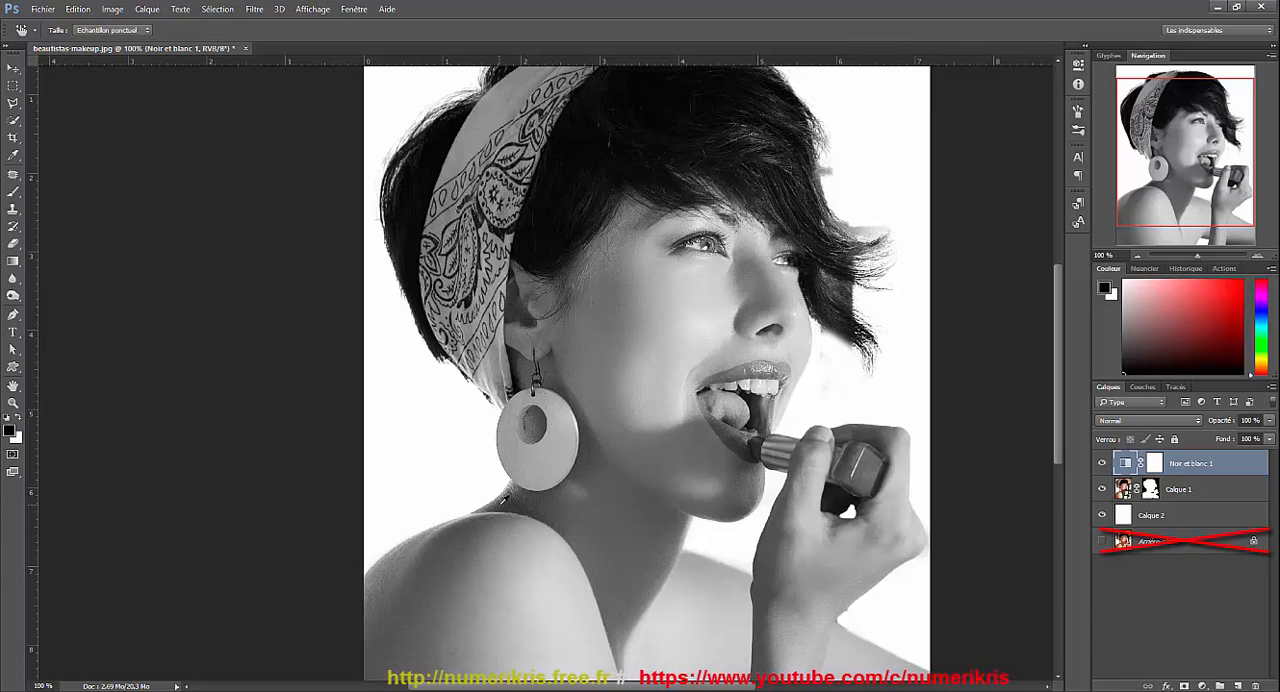
# Select the layers from Noir et blanc 1 down to Calque 2, leaving out Arrière-plan, and convert them into one smart object.
pyautogui.press('shift')
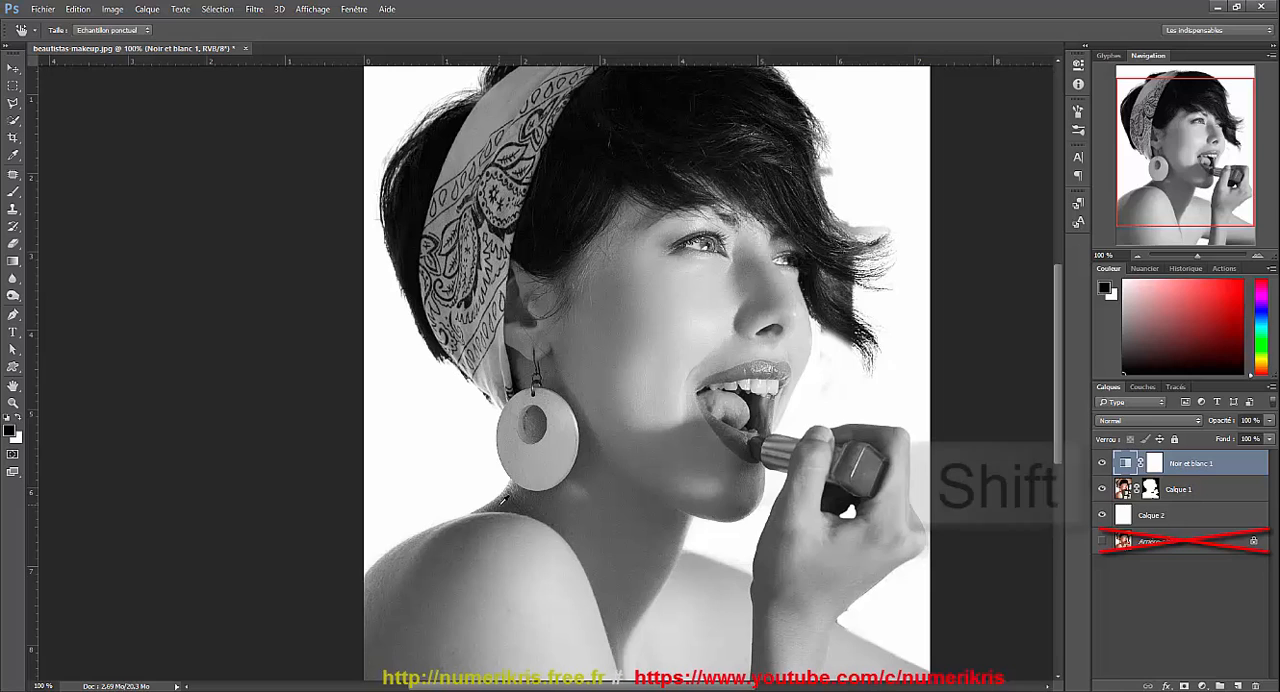
pyautogui.keyDown('shift'); pyautogui.click(1185, 517); pyautogui.keyUp('shift')
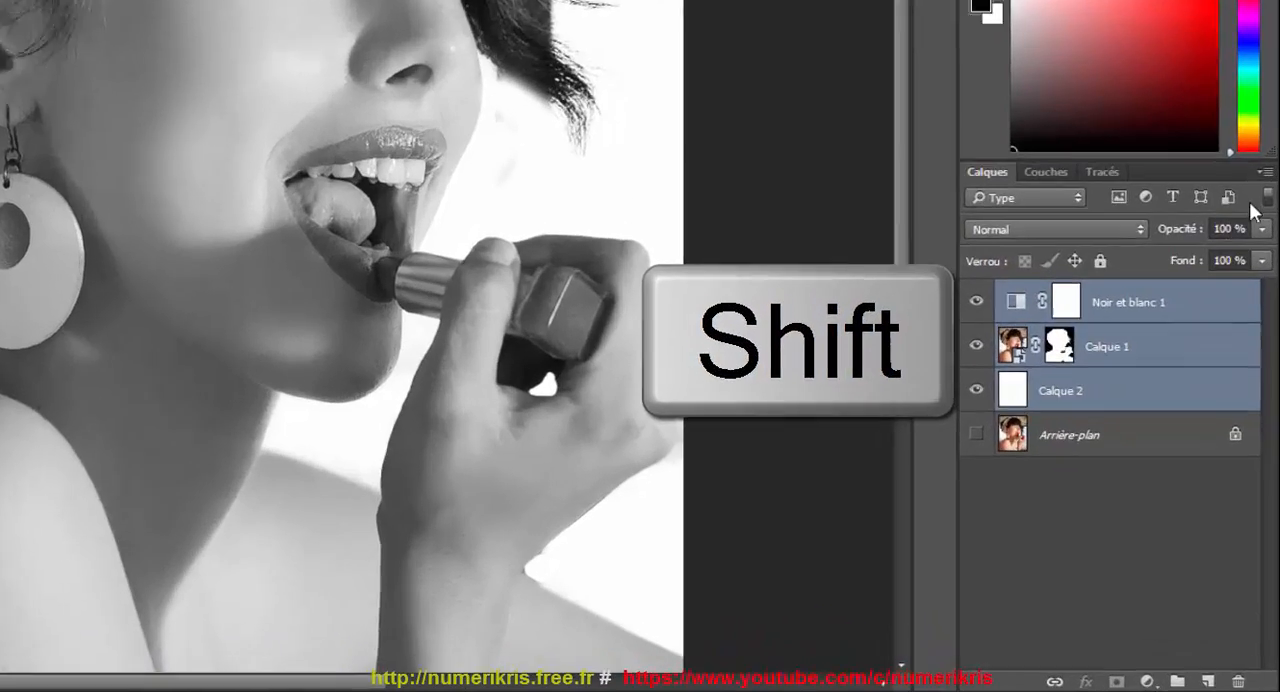
pyautogui.click(1271, 387)
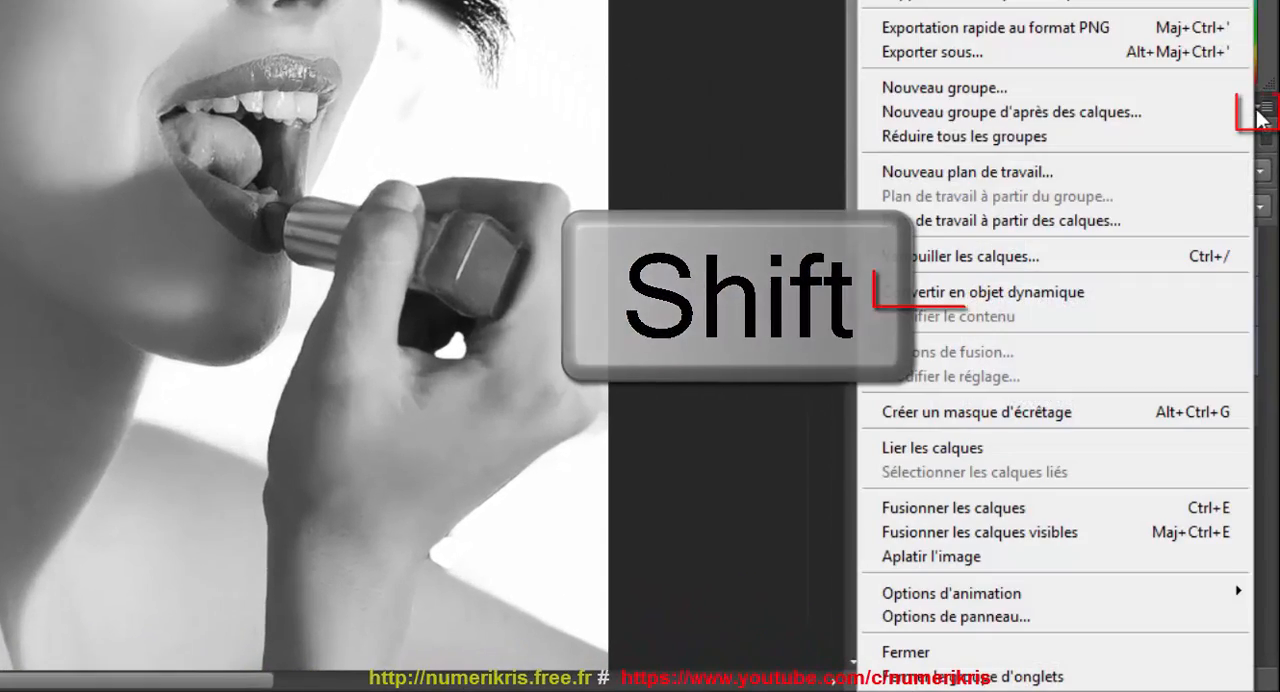
pyautogui.click(925, 292)
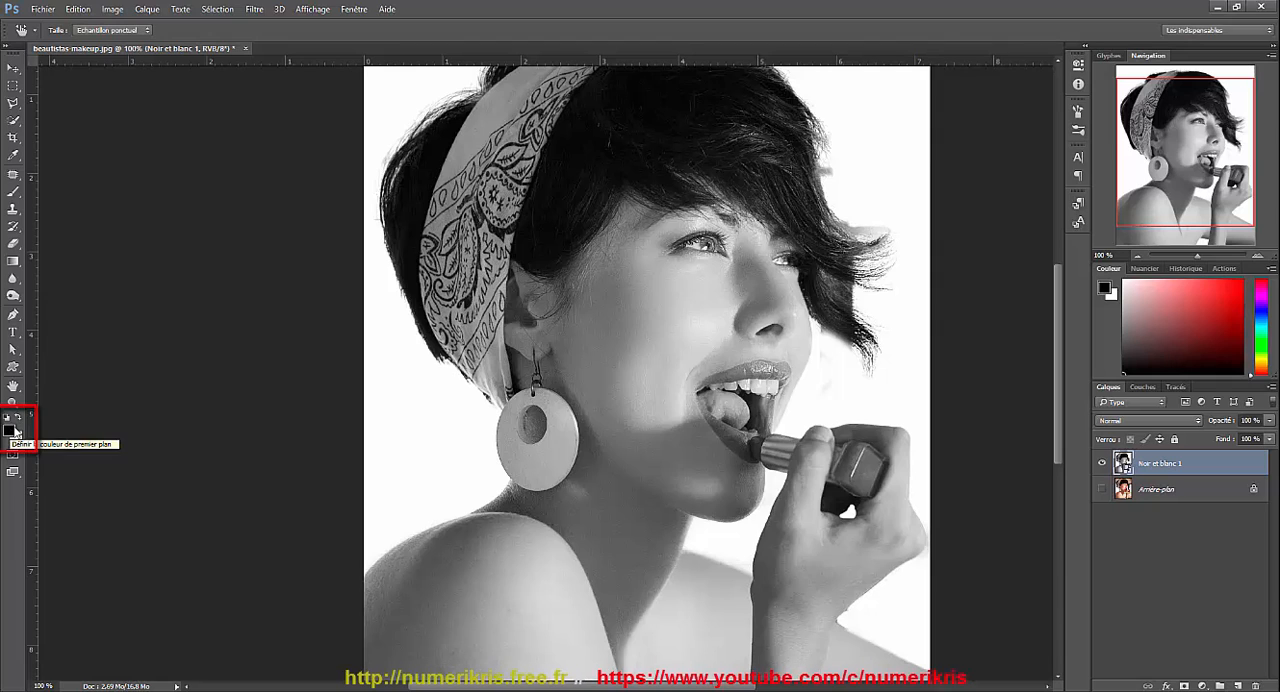
# With black foreground and white background, apply the filter gallery's Trame de demi-teintes with Taille 2, Contraste 0 and type Point.
pyautogui.click(18, 419)
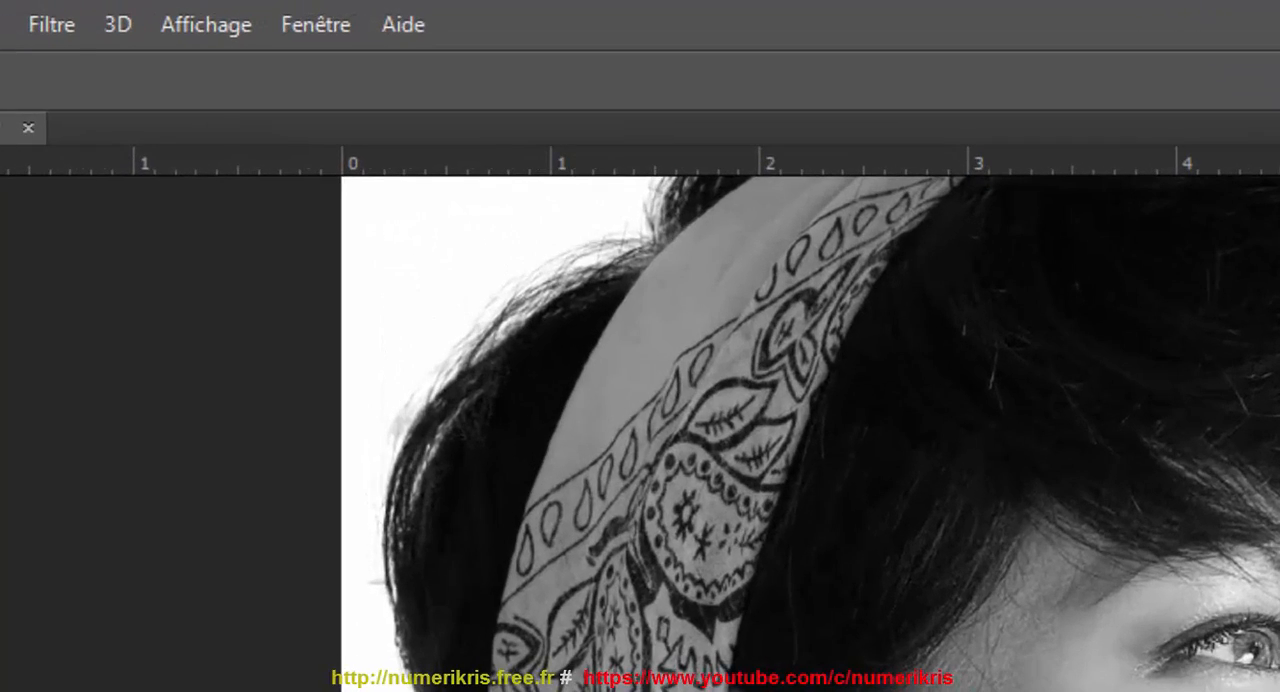
pyautogui.click(64, 29)
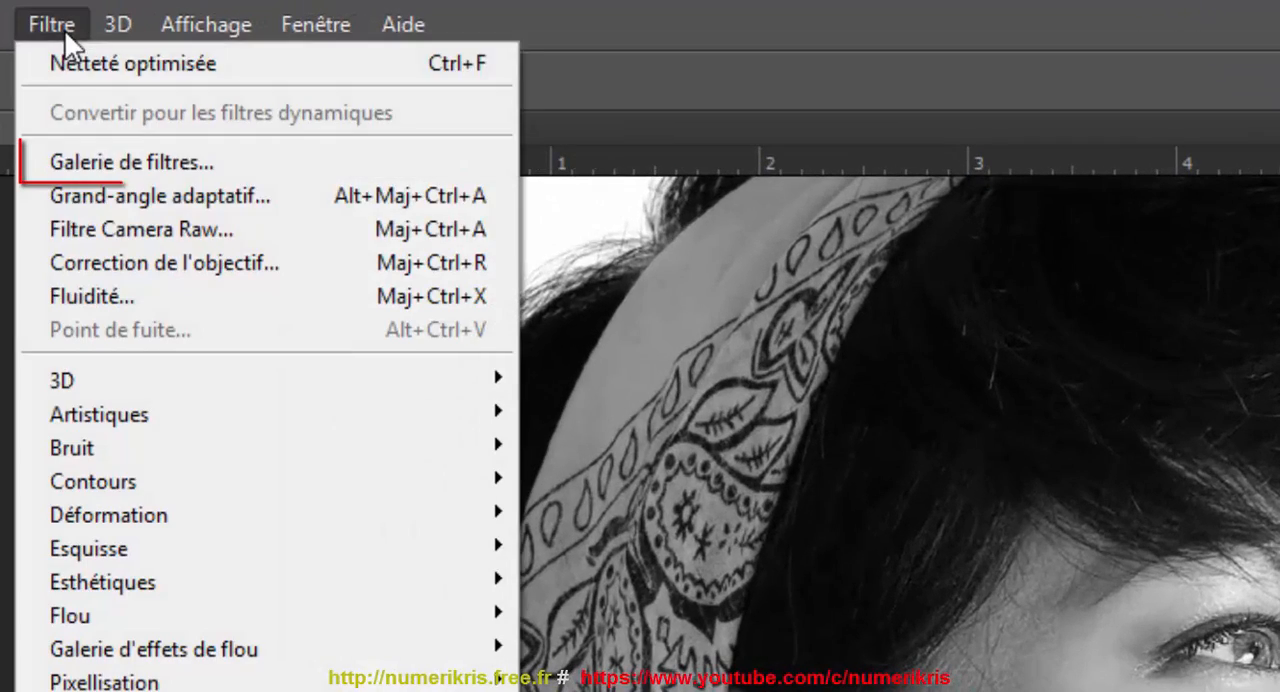
pyautogui.click(66, 162)
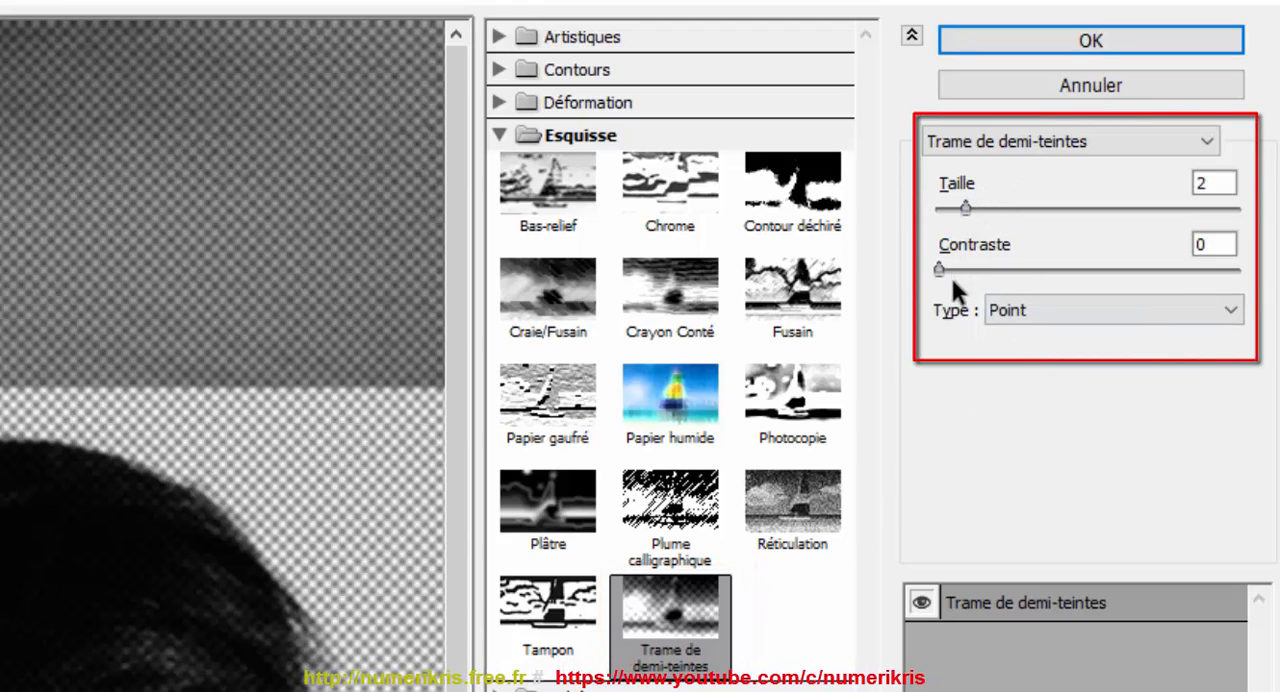
pyautogui.click(1015, 308)
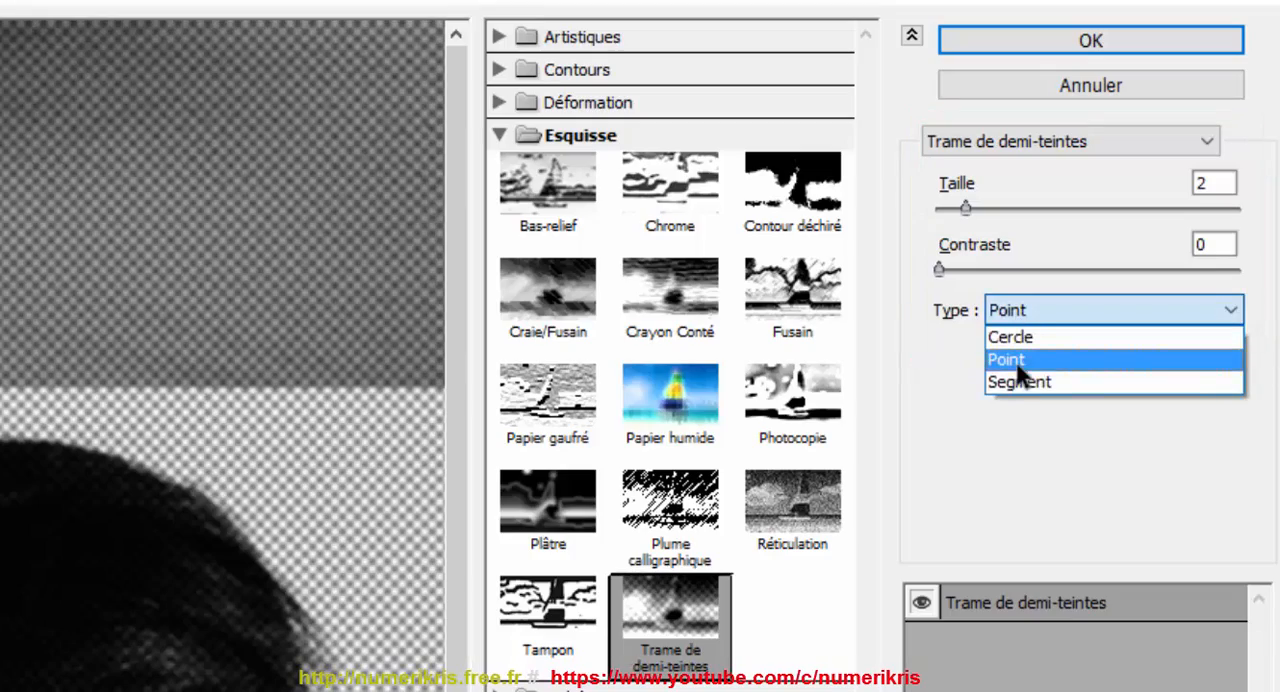
pyautogui.click(1015, 359)
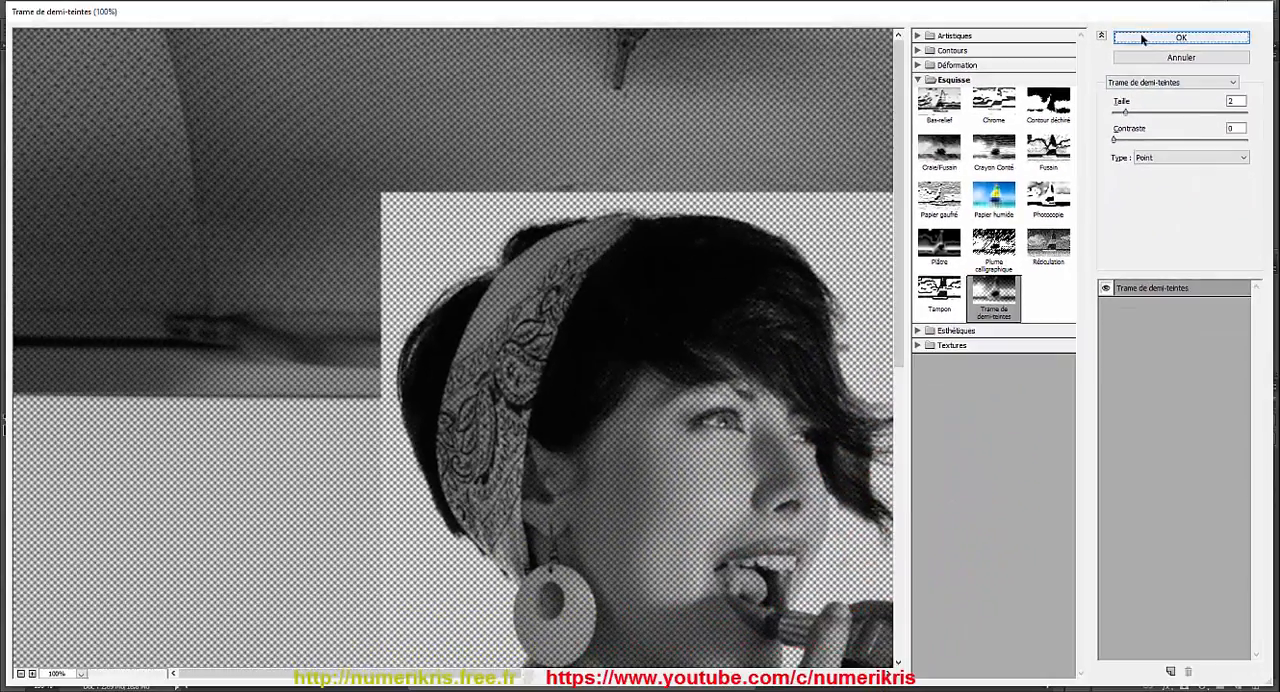
pyautogui.click(1140, 38)
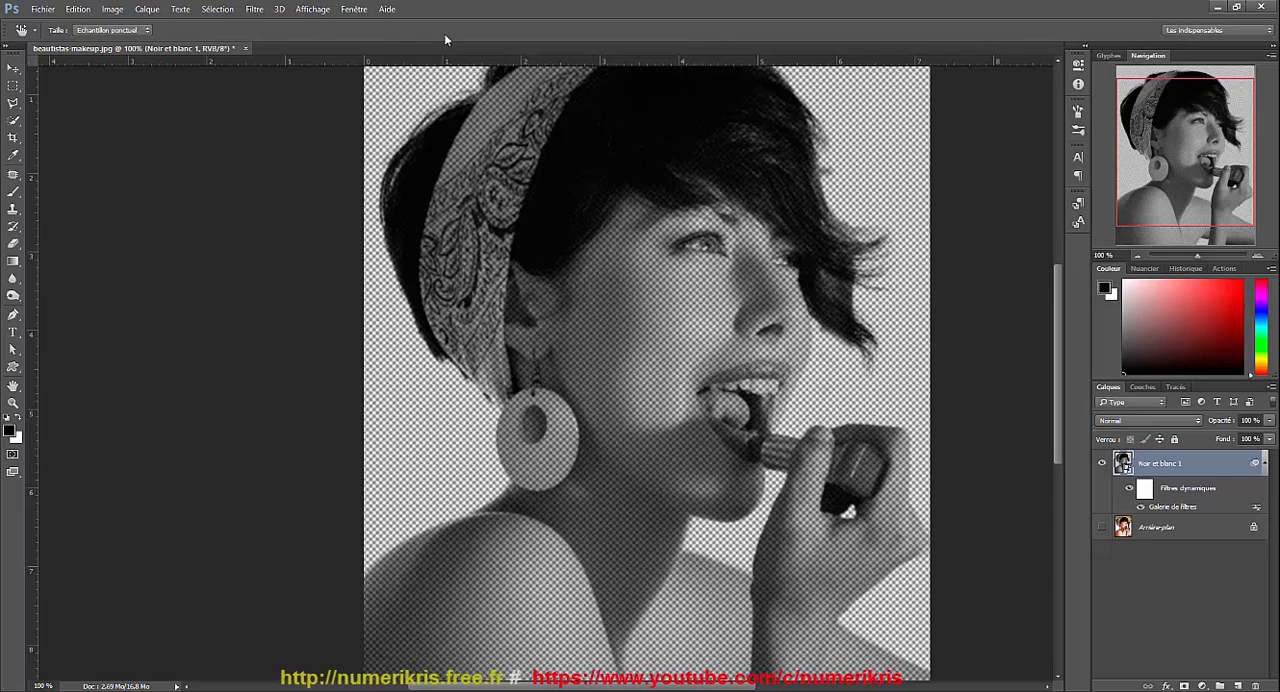
# Apply Netteté optimisée to the Noir et blanc 1 smart object with Gain 500 %, Rayon 64,0 px, Réduction du bruit 0 % and Supprimer Flou gaussien.
pyautogui.click(254, 9)
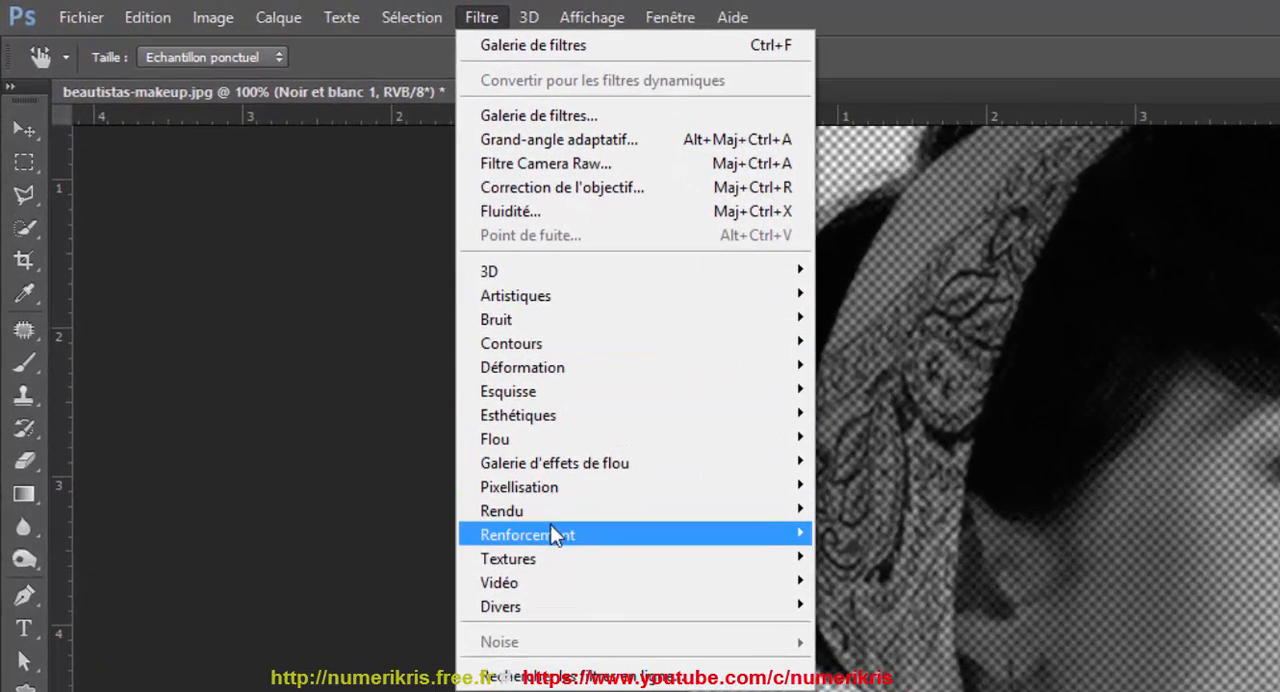
pyautogui.moveTo(556, 536)
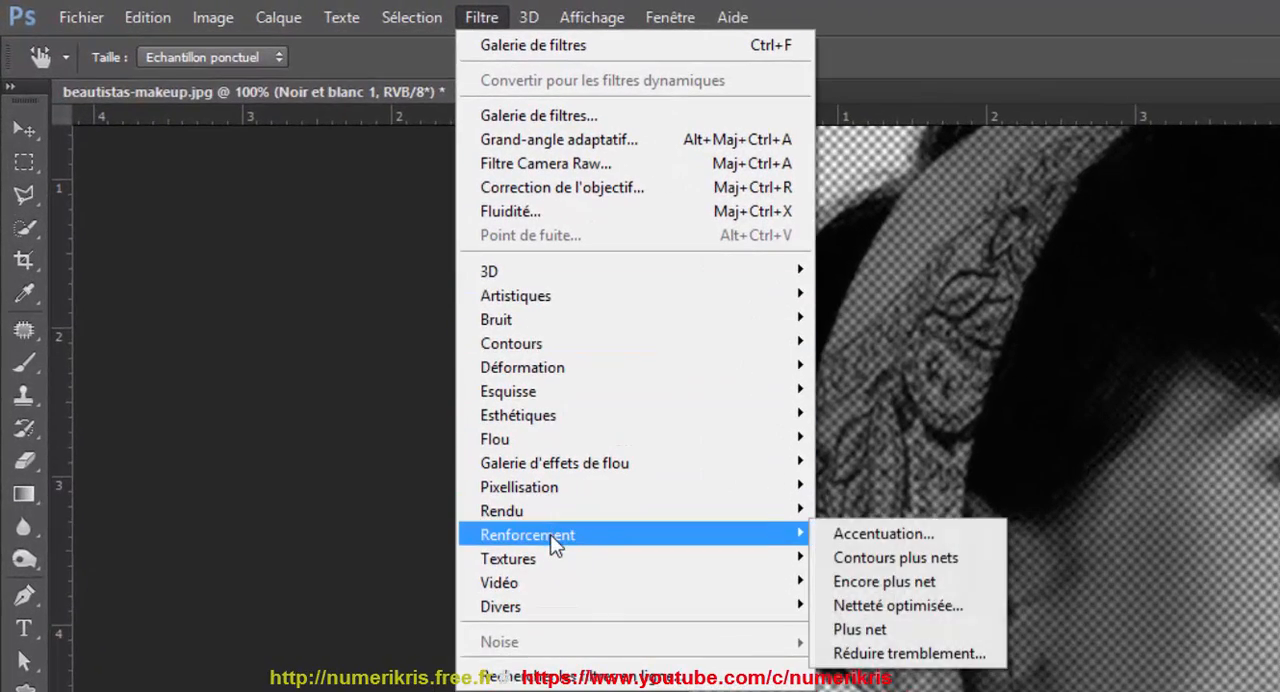
pyautogui.click(956, 608)
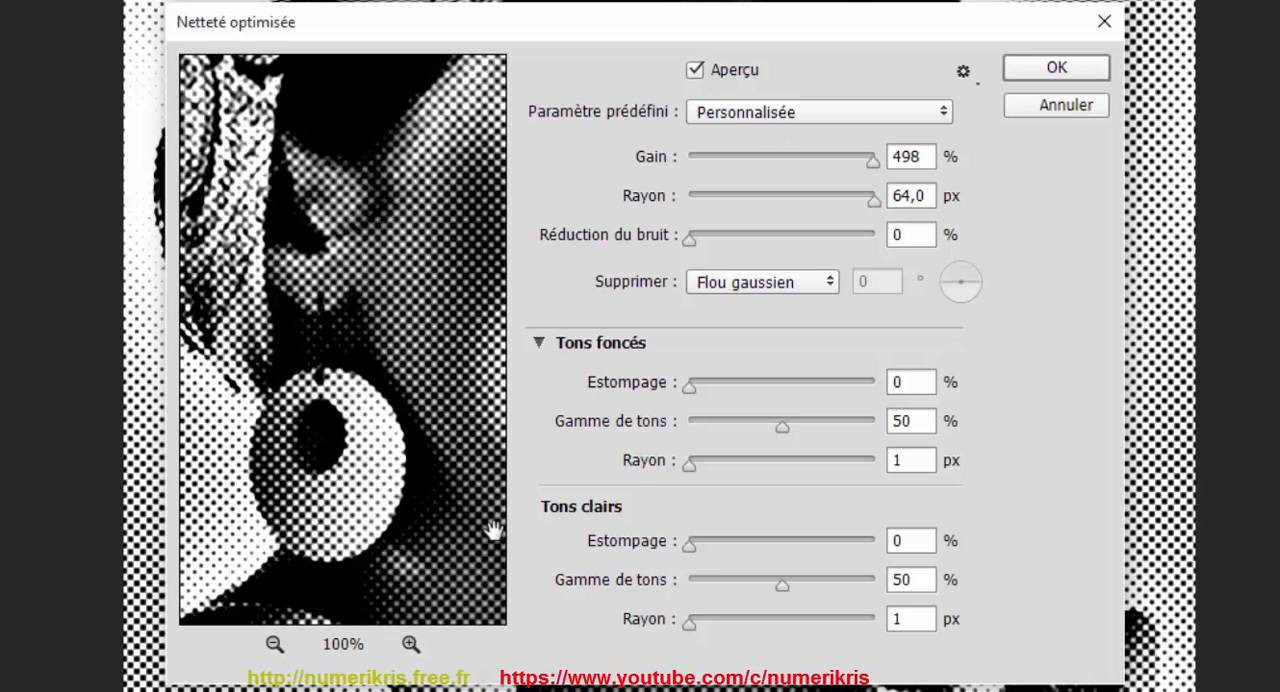
pyautogui.click(539, 343)
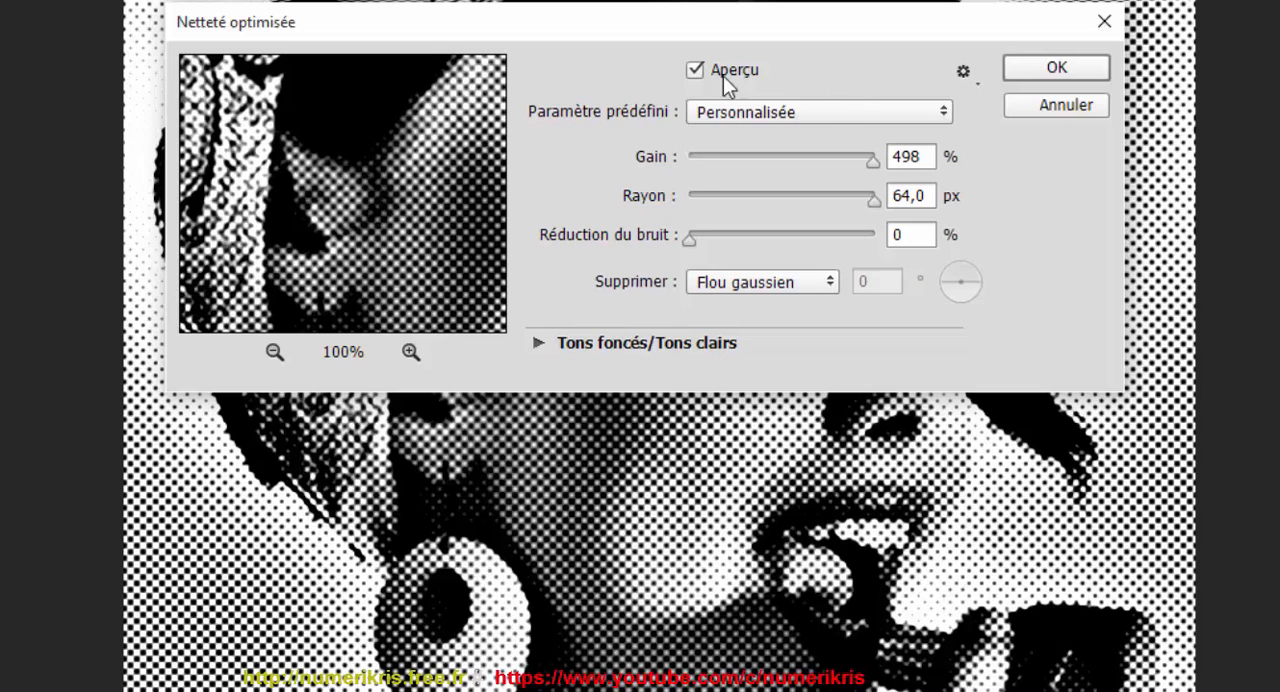
pyautogui.click(878, 166)
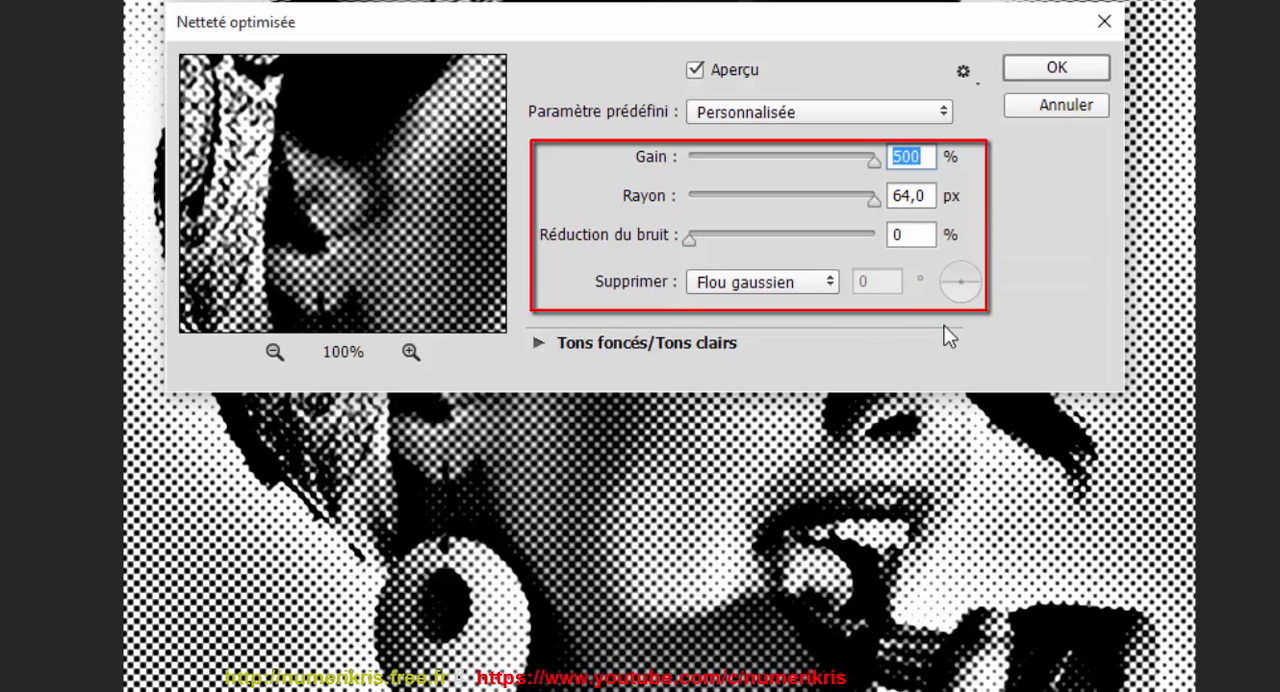
pyautogui.click(763, 285)
pyautogui.click(767, 308)
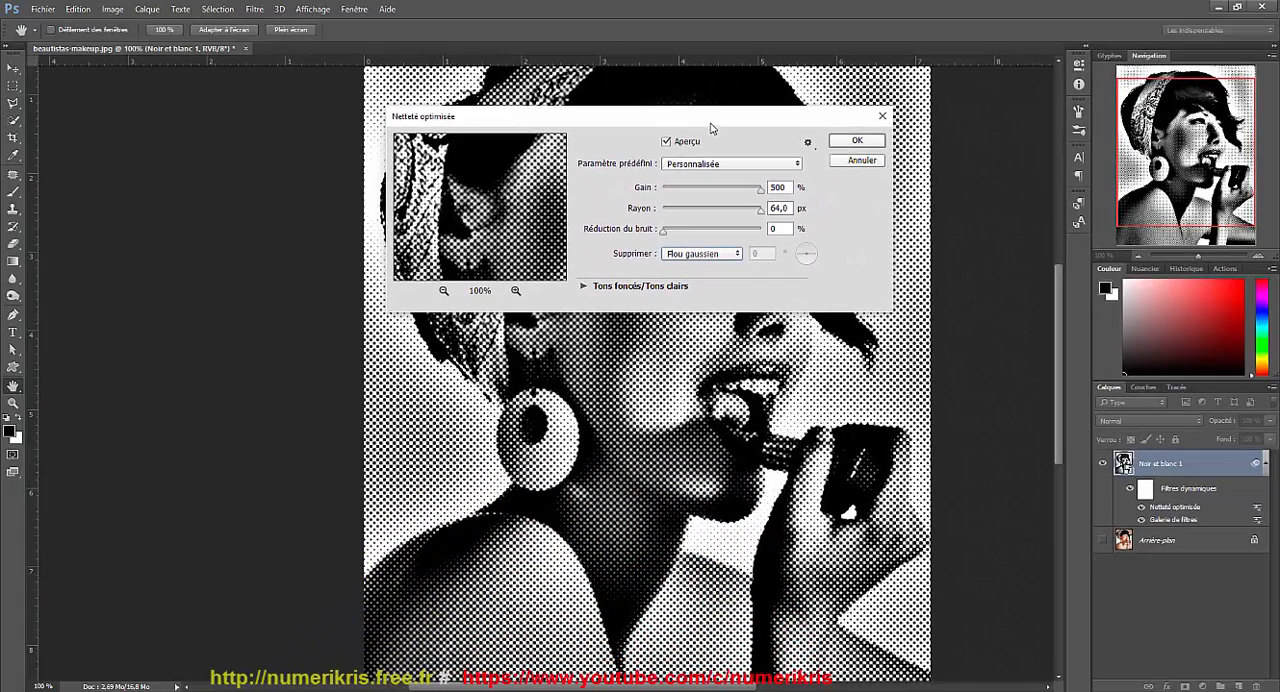
pyautogui.moveTo(712, 125); pyautogui.dragTo(771, 447)
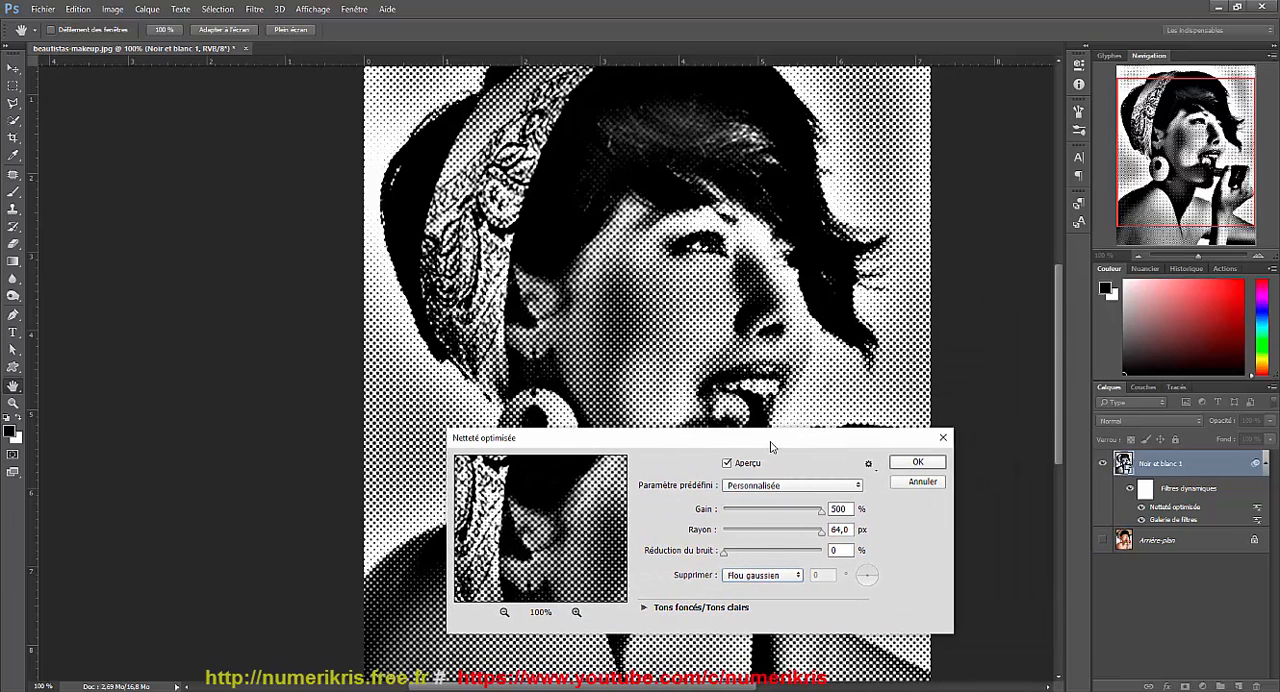
pyautogui.click(929, 464)
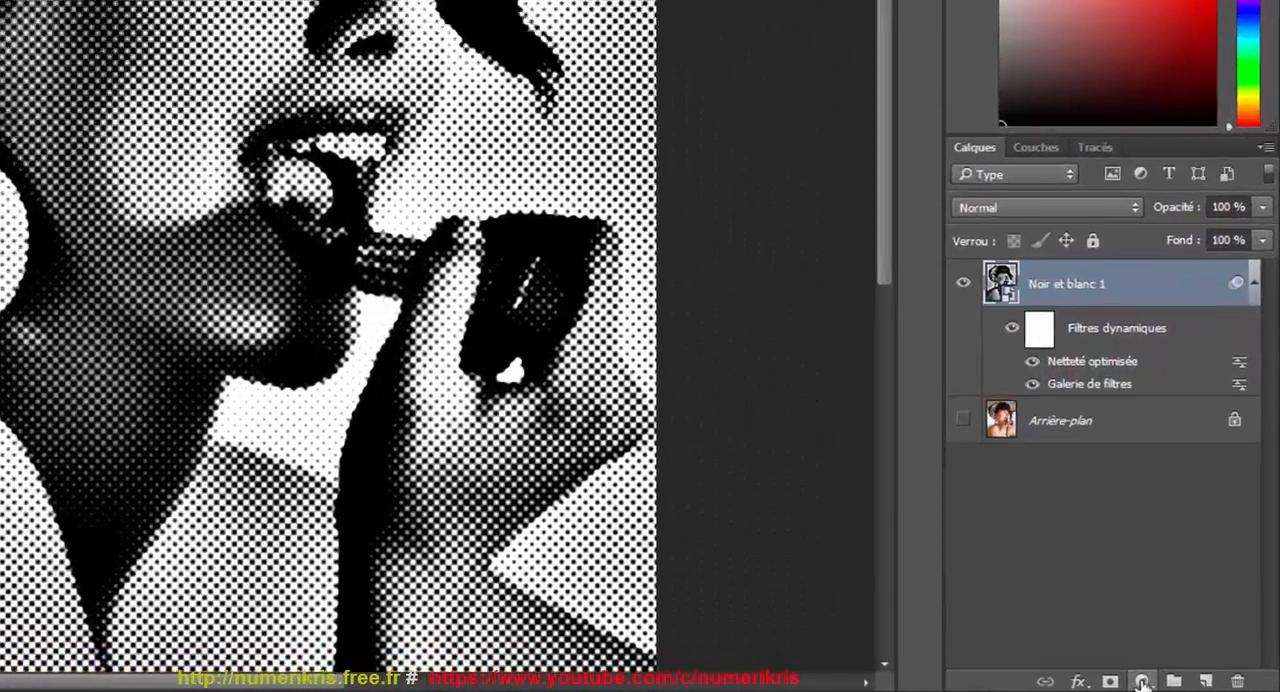
# Add a Niveaux adjustment layer above Noir et blanc 1 and set its white input level to 100.
pyautogui.click(1189, 686)
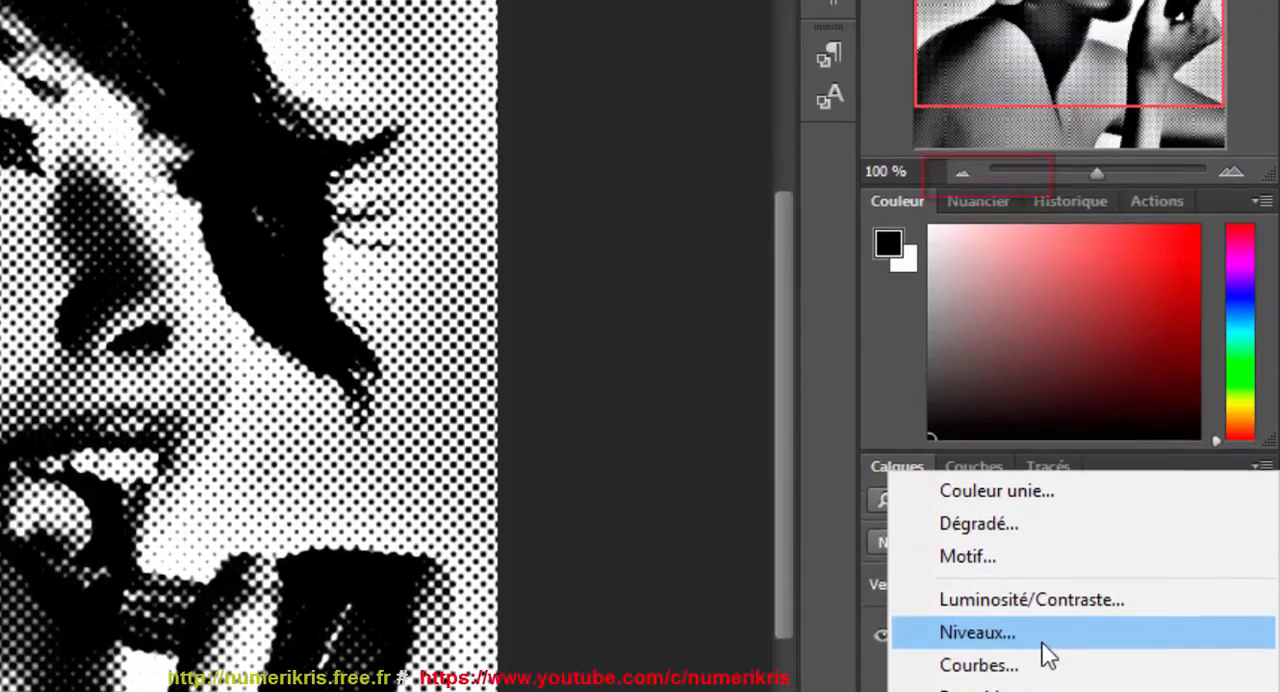
pyautogui.click(1045, 176)
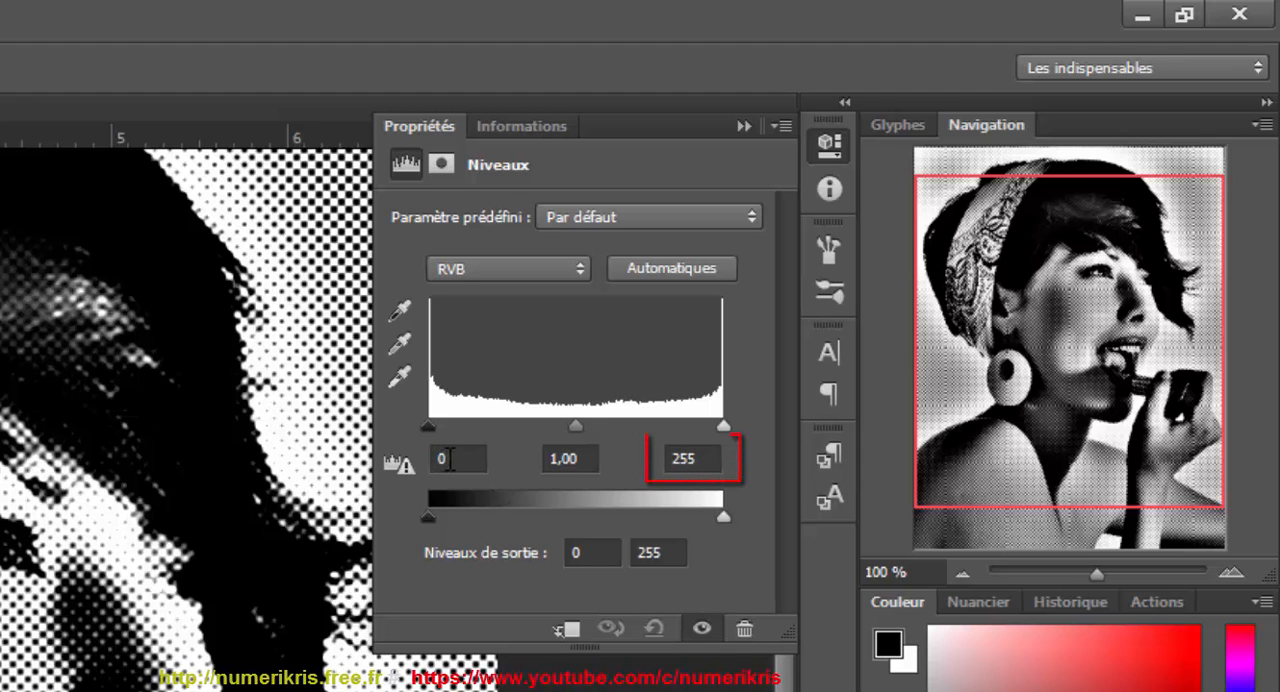
pyautogui.click(672, 458)
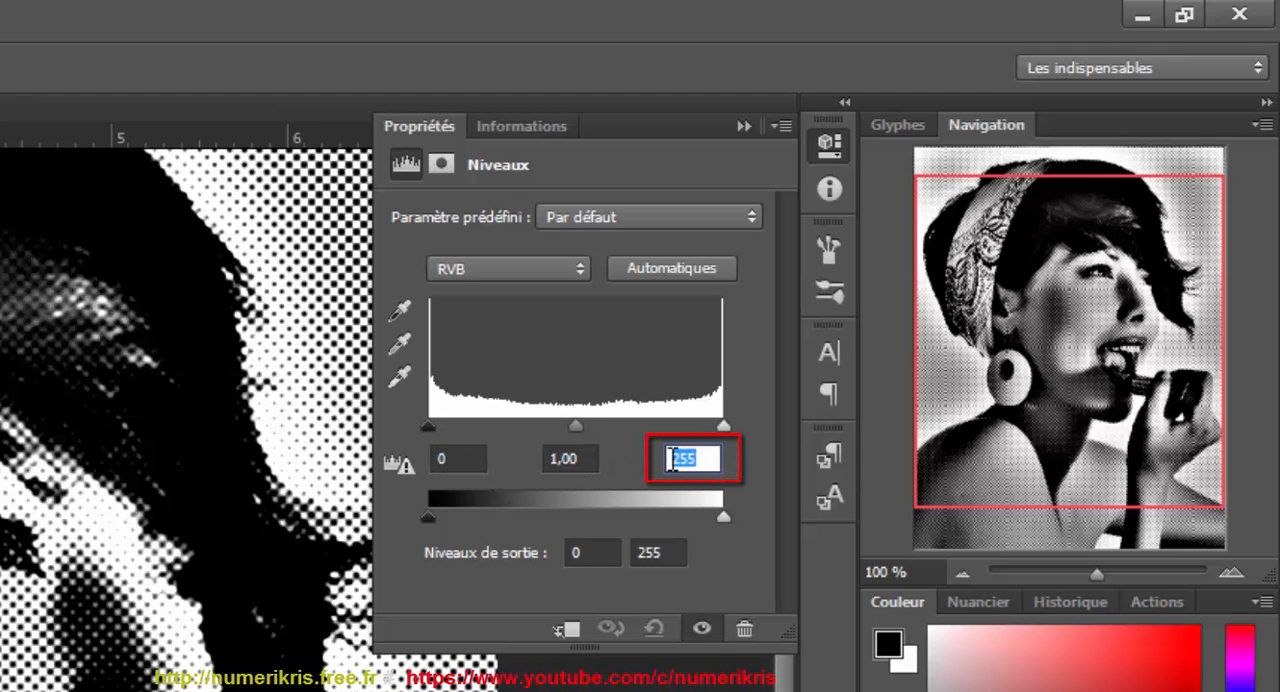
pyautogui.write('100')
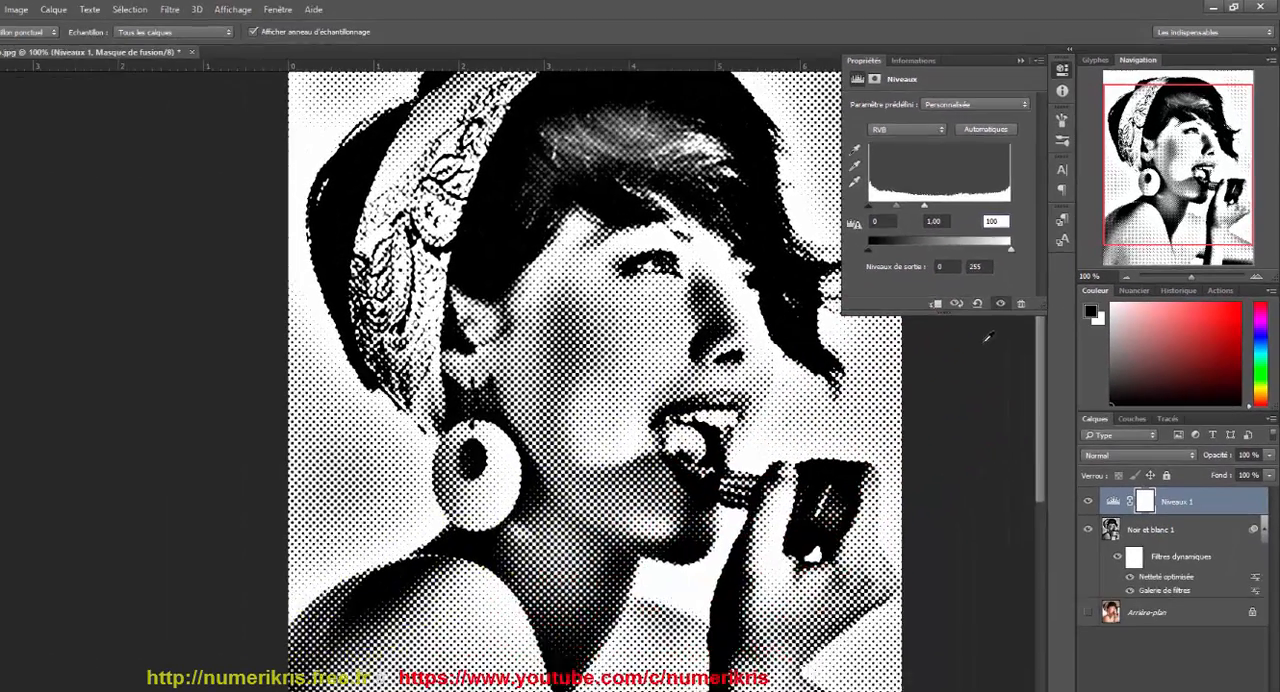
pyautogui.click(1008, 314)
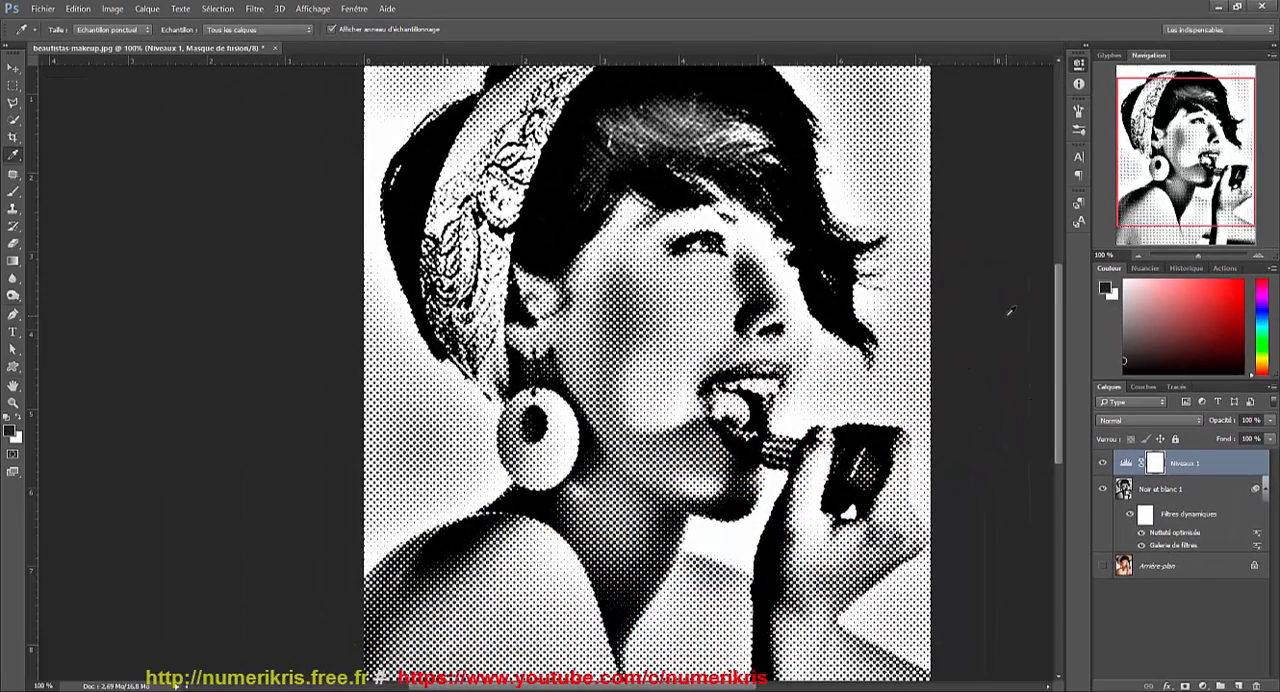
pyautogui.scroll(1, 995, 292)
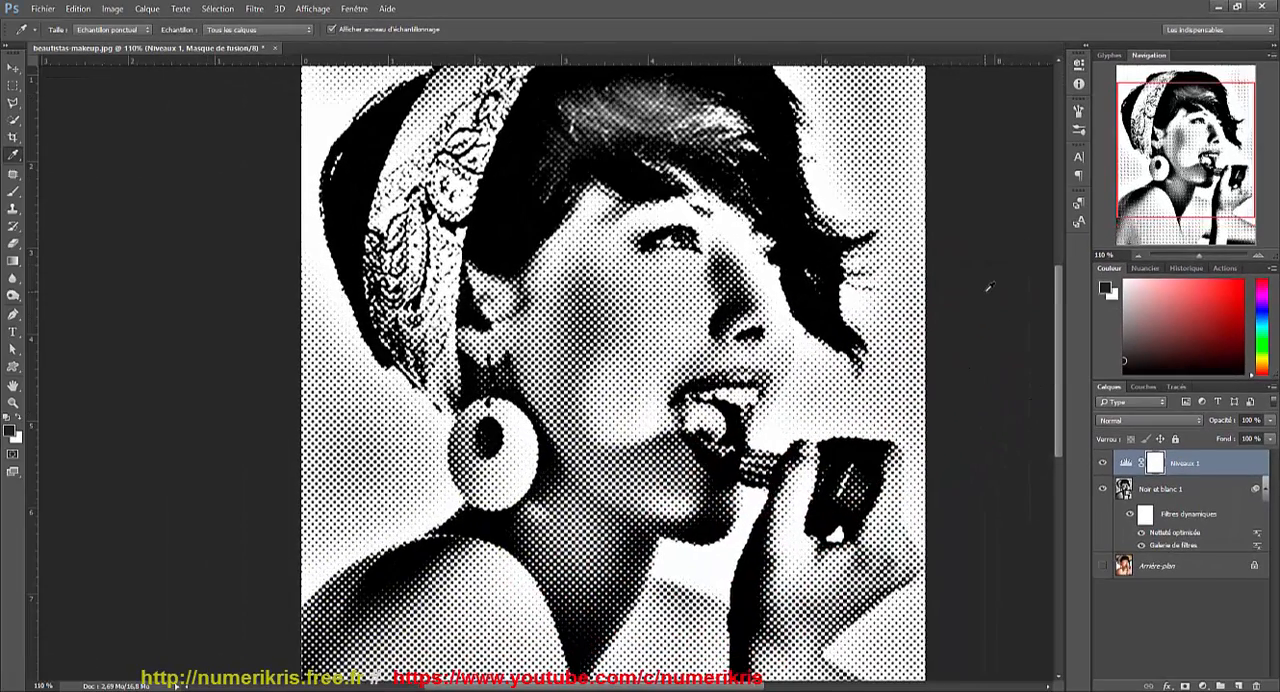
pyautogui.scroll(-2, 980, 284)
pyautogui.scroll(-2, 980, 284)
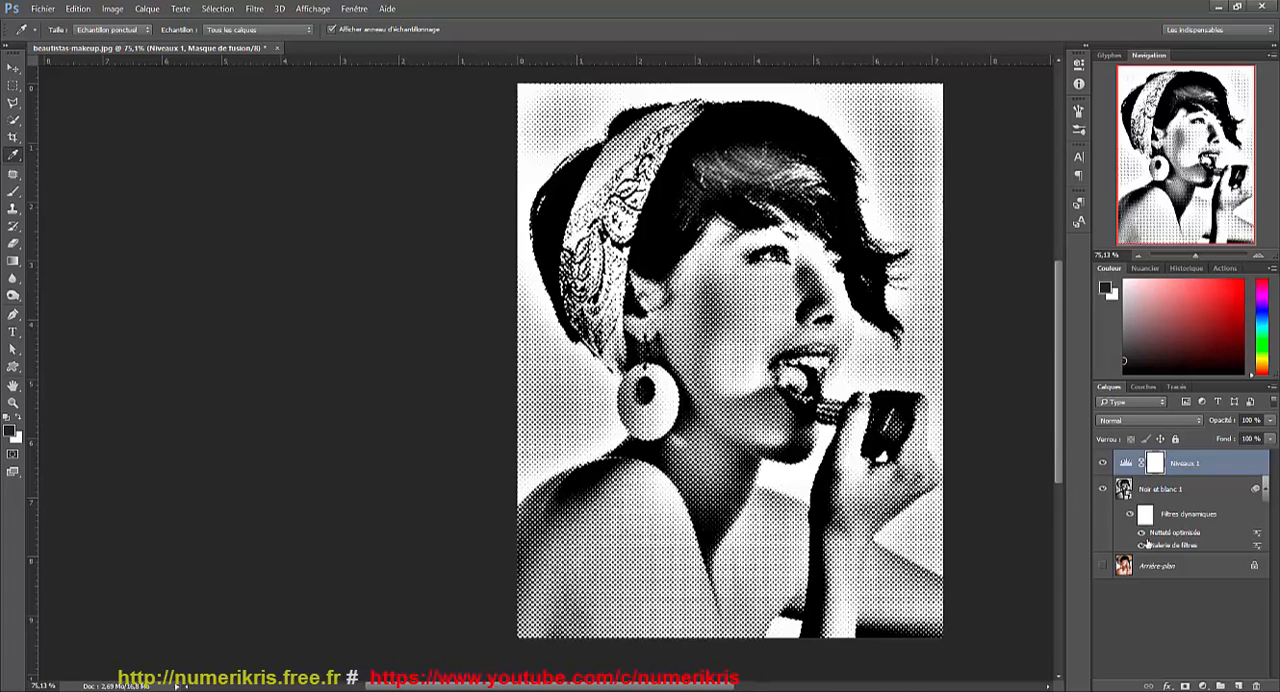
# Show the Arrière-plan layer and try the Incrustation blend mode on Noir et blanc 1.
pyautogui.click(1205, 492)
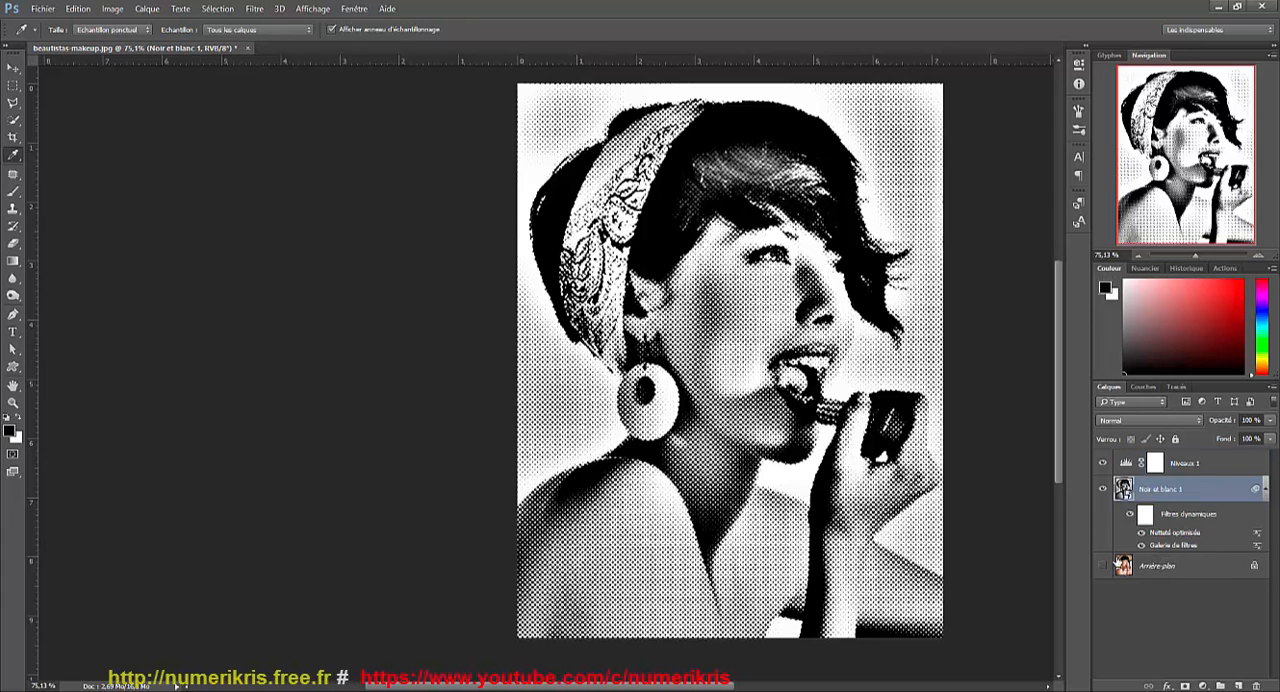
pyautogui.click(1103, 566)
pyautogui.click(1185, 567)
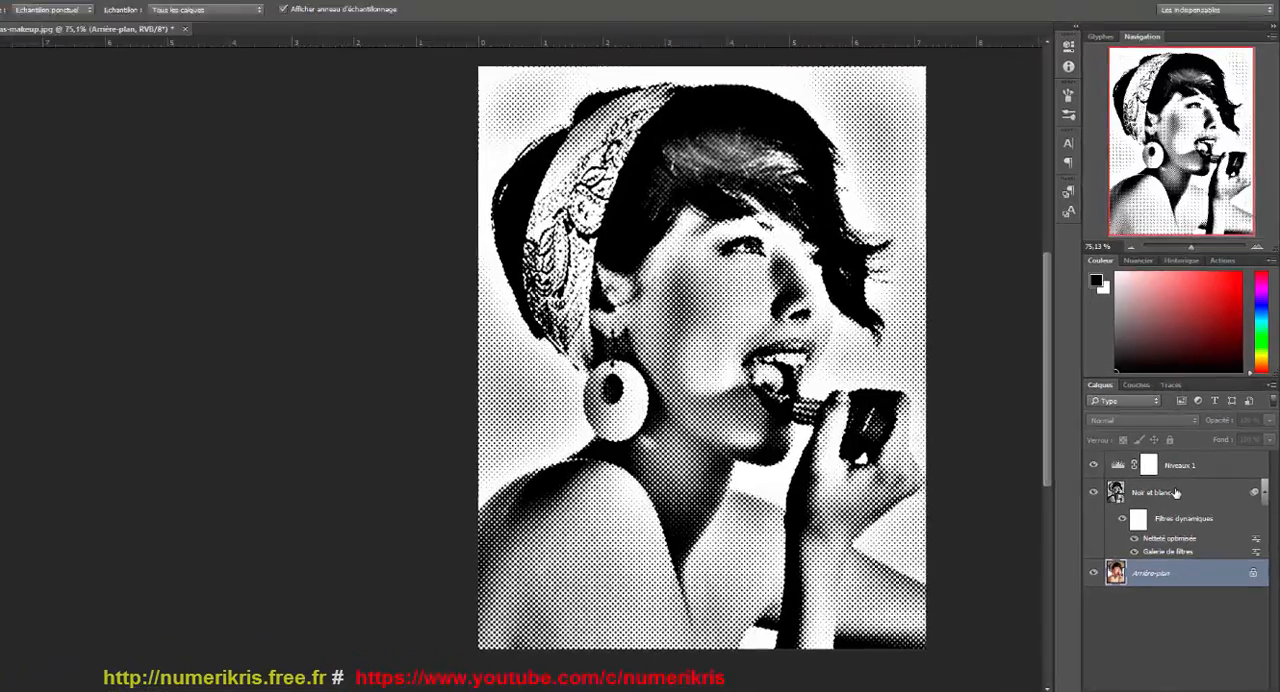
pyautogui.click(1181, 490)
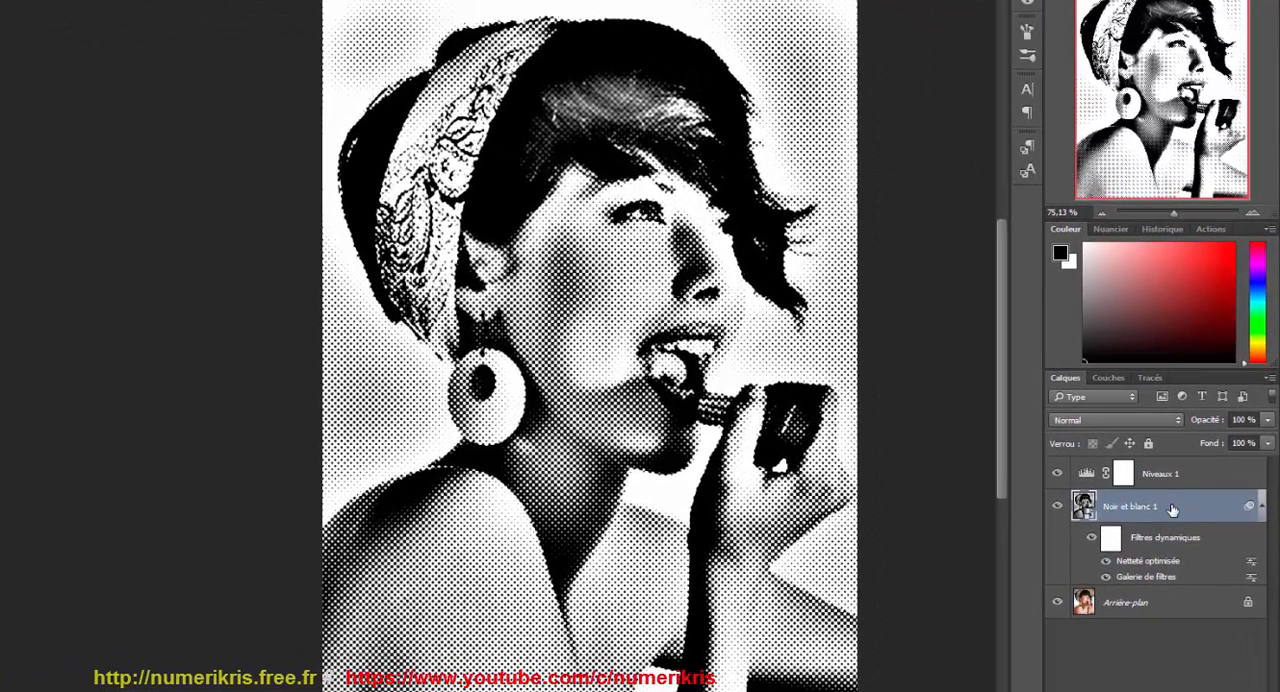
pyautogui.click(1080, 421)
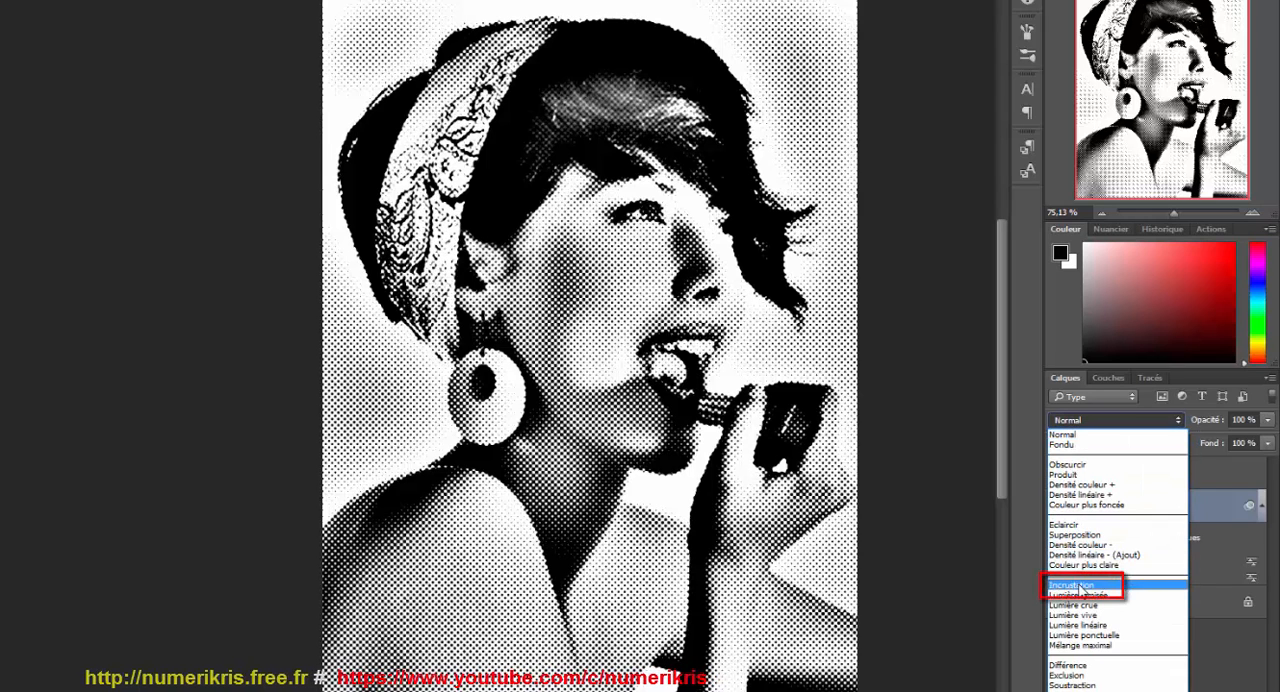
pyautogui.click(1080, 586)
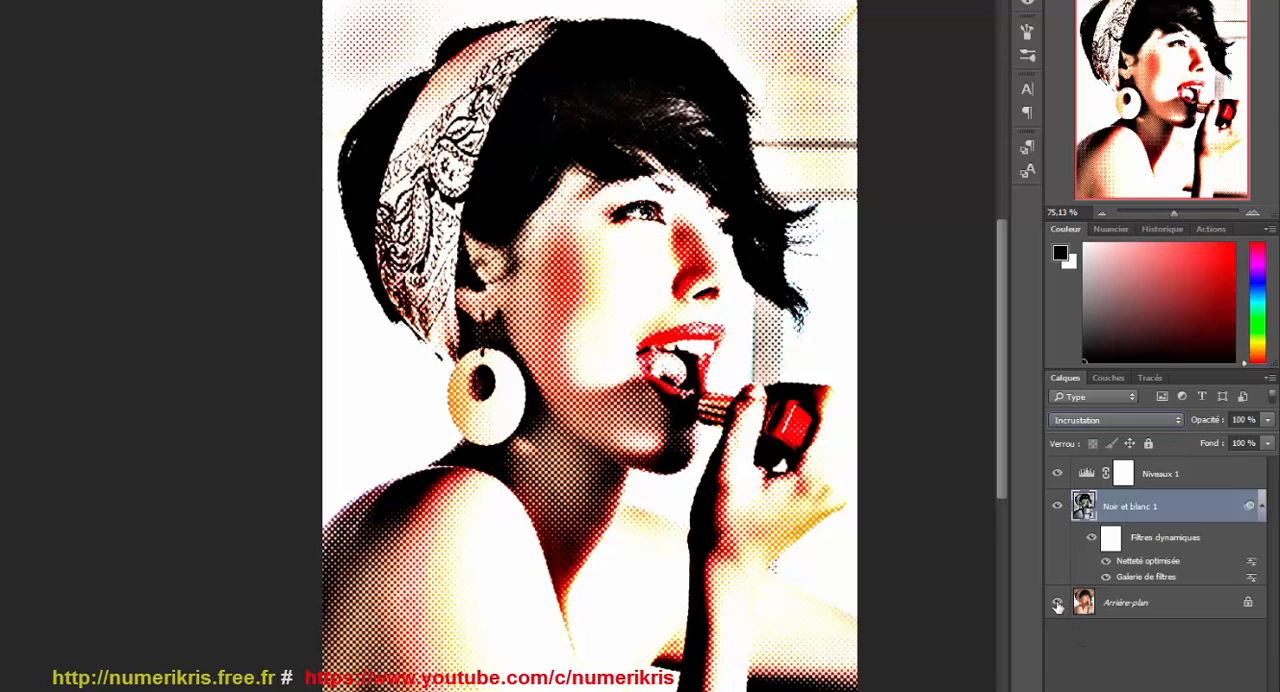
# Return Noir et blanc 1 to the Normal blend mode and hide the Arrière-plan layer.
pyautogui.click(1089, 424)
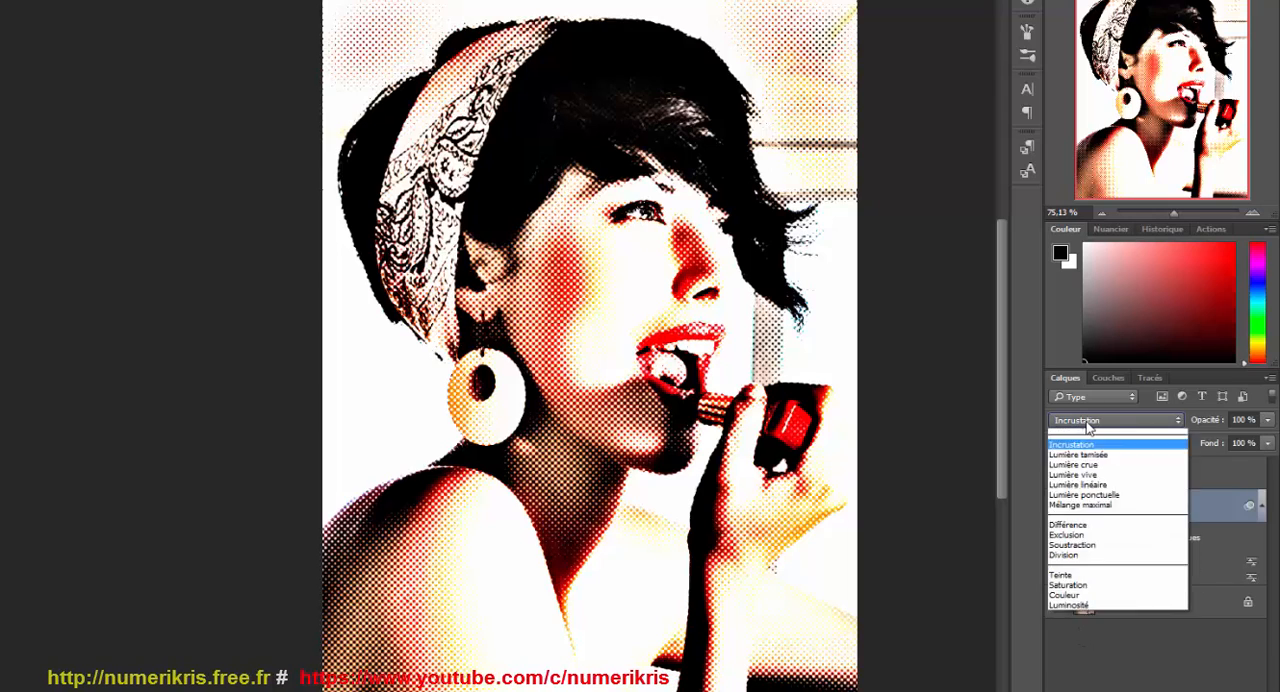
pyautogui.click(1085, 435)
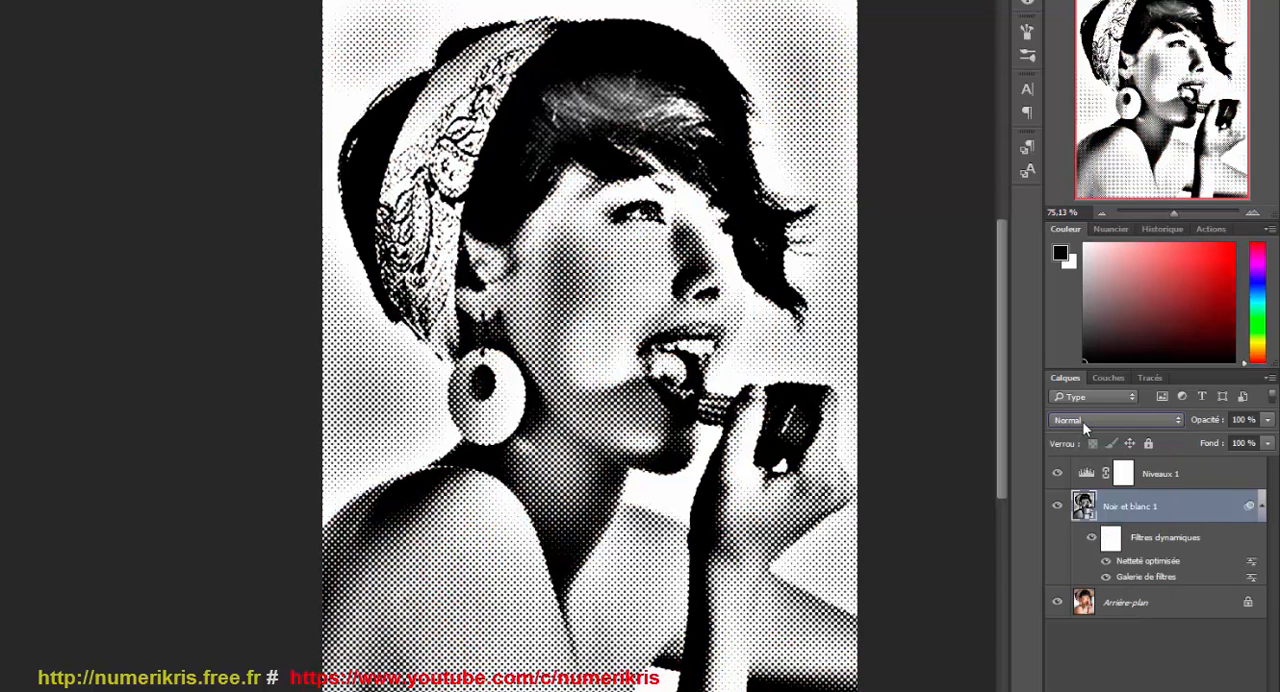
pyautogui.click(1057, 602)
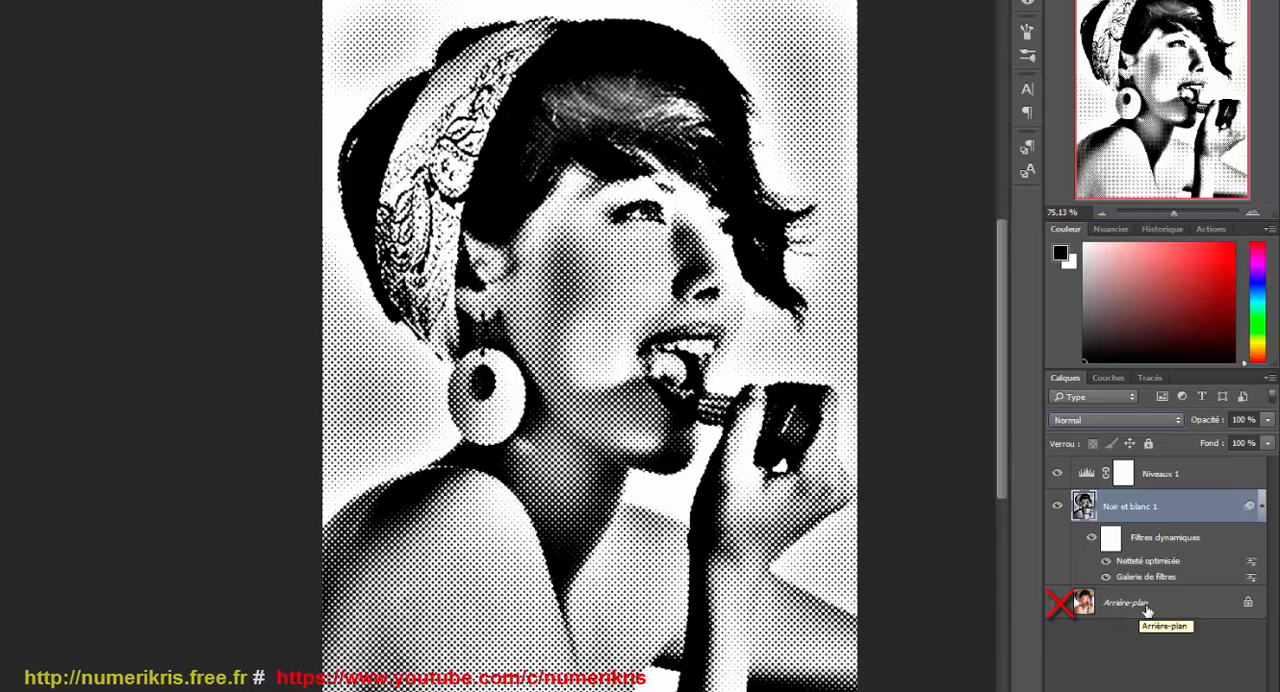
# Set the Noir et blanc 1 blend mode to Densité linéaire + and add a new empty layer directly beneath it.
pyautogui.click(1095, 421)
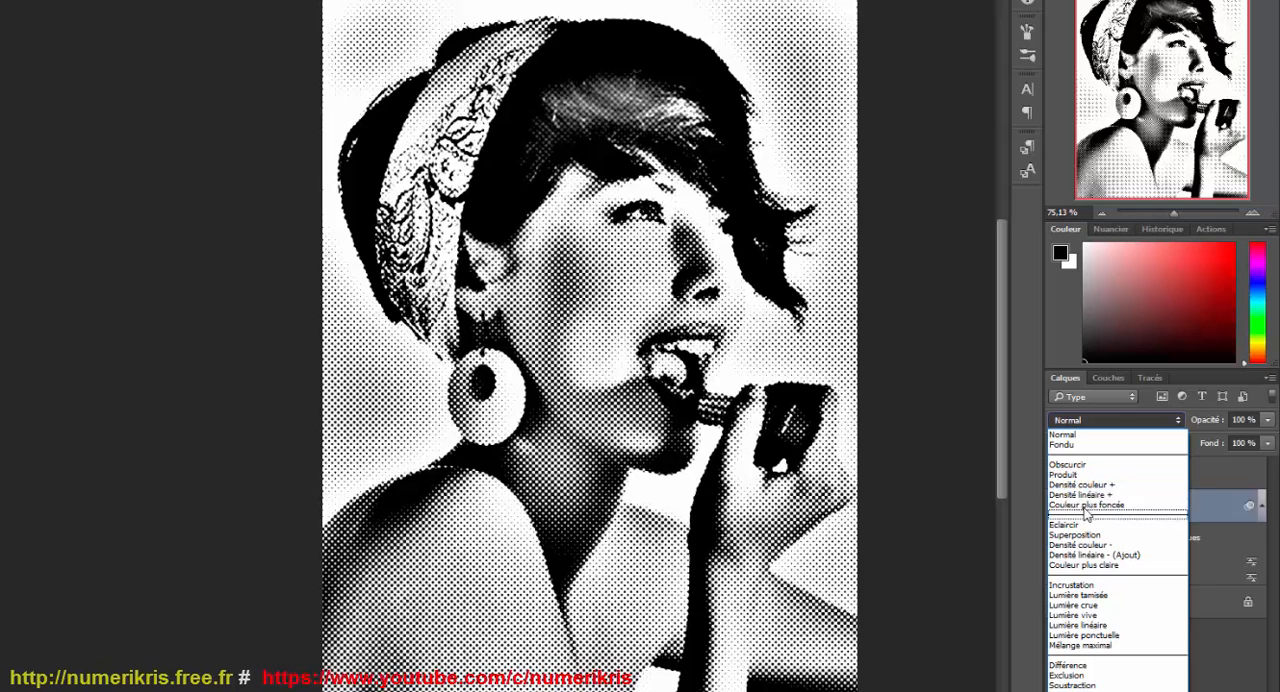
pyautogui.click(1085, 494)
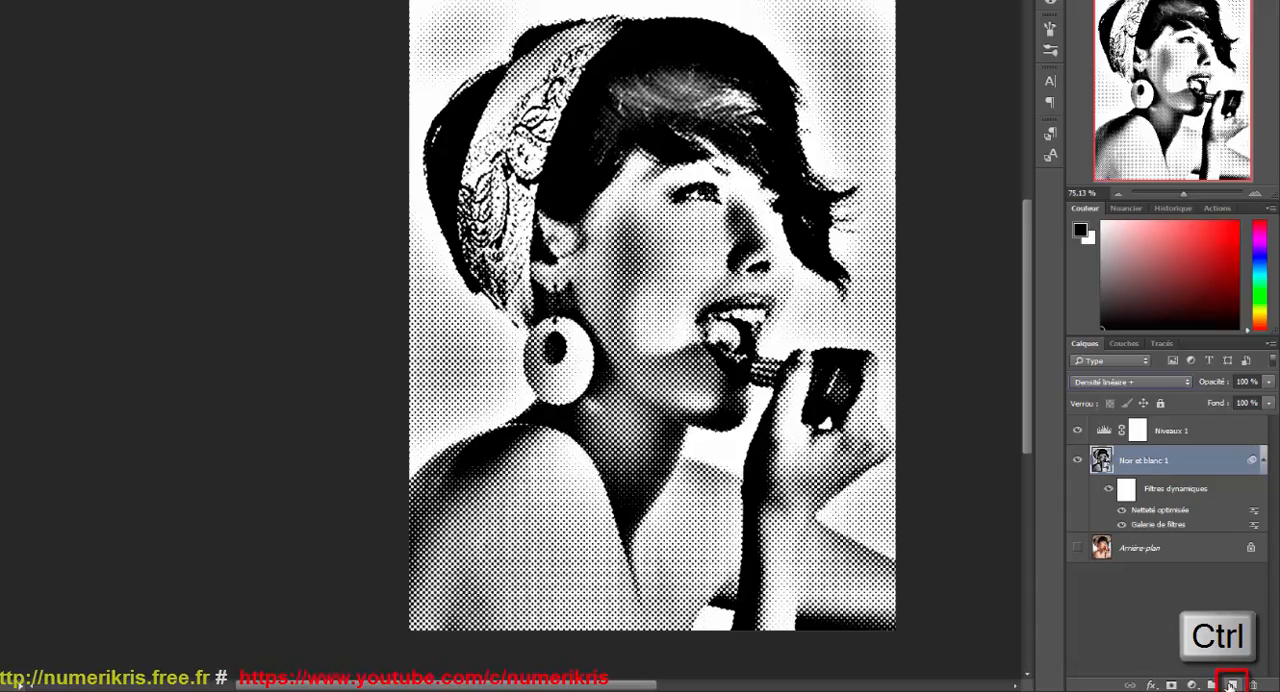
pyautogui.keyDown('ctrl'); pyautogui.click(1233, 685); pyautogui.keyUp('ctrl')
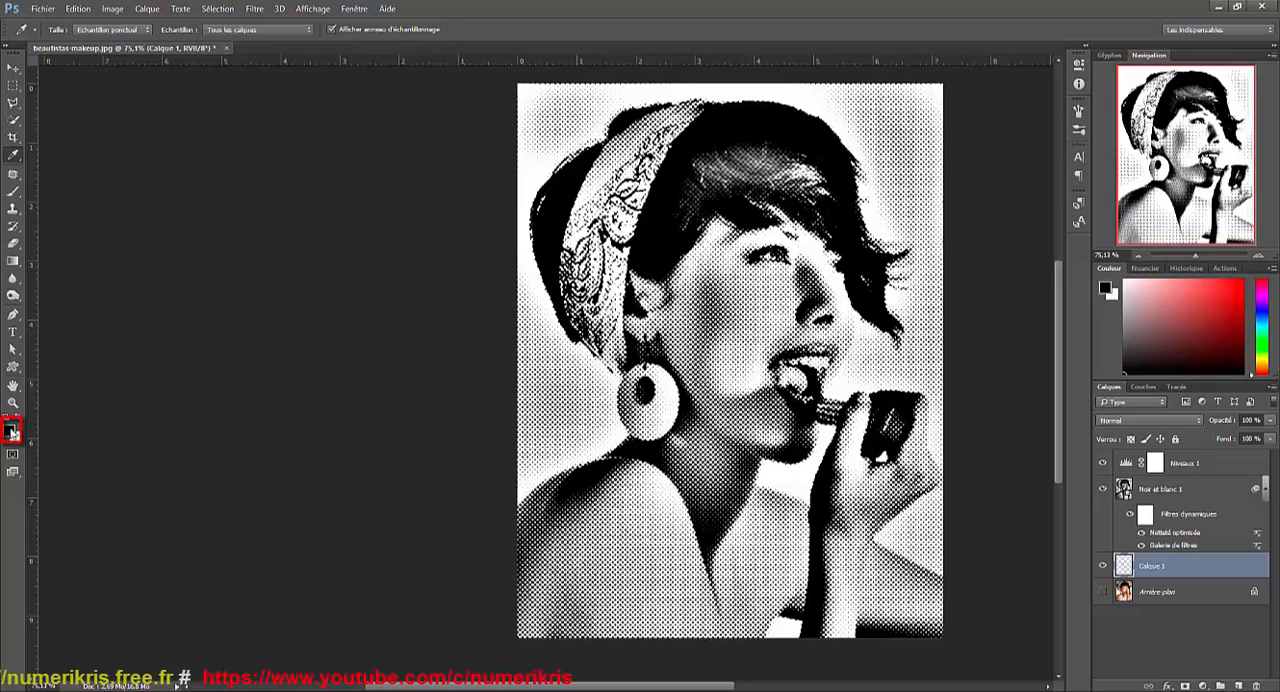
# Set the foreground colour to 62acff and fill the empty layer beneath Noir et blanc 1 with it.
pyautogui.click(12, 429)
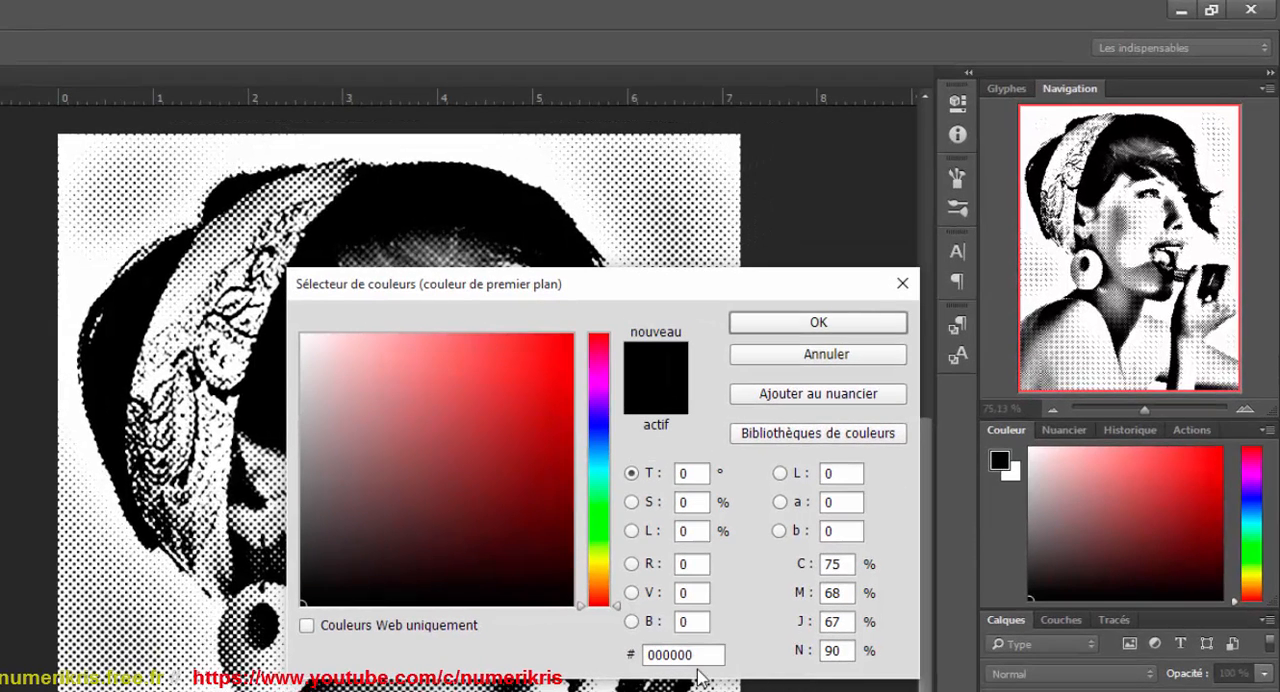
pyautogui.moveTo(703, 654); pyautogui.dragTo(633, 654)
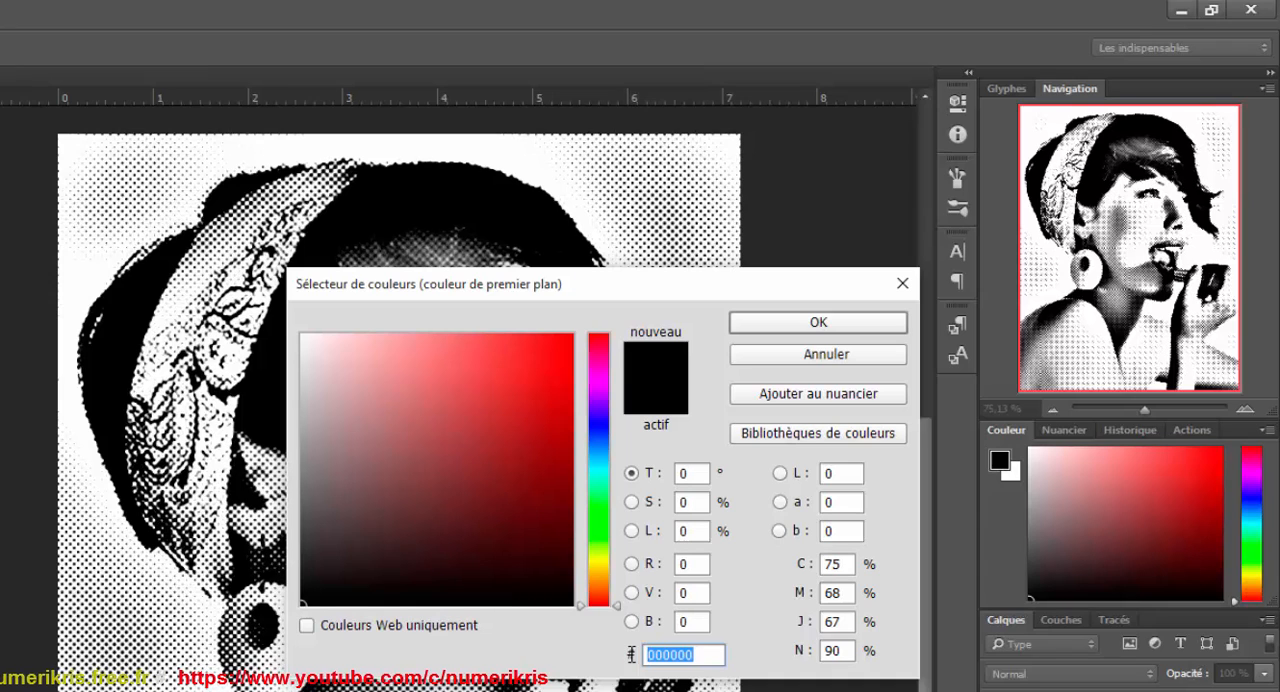
pyautogui.write('62ac')
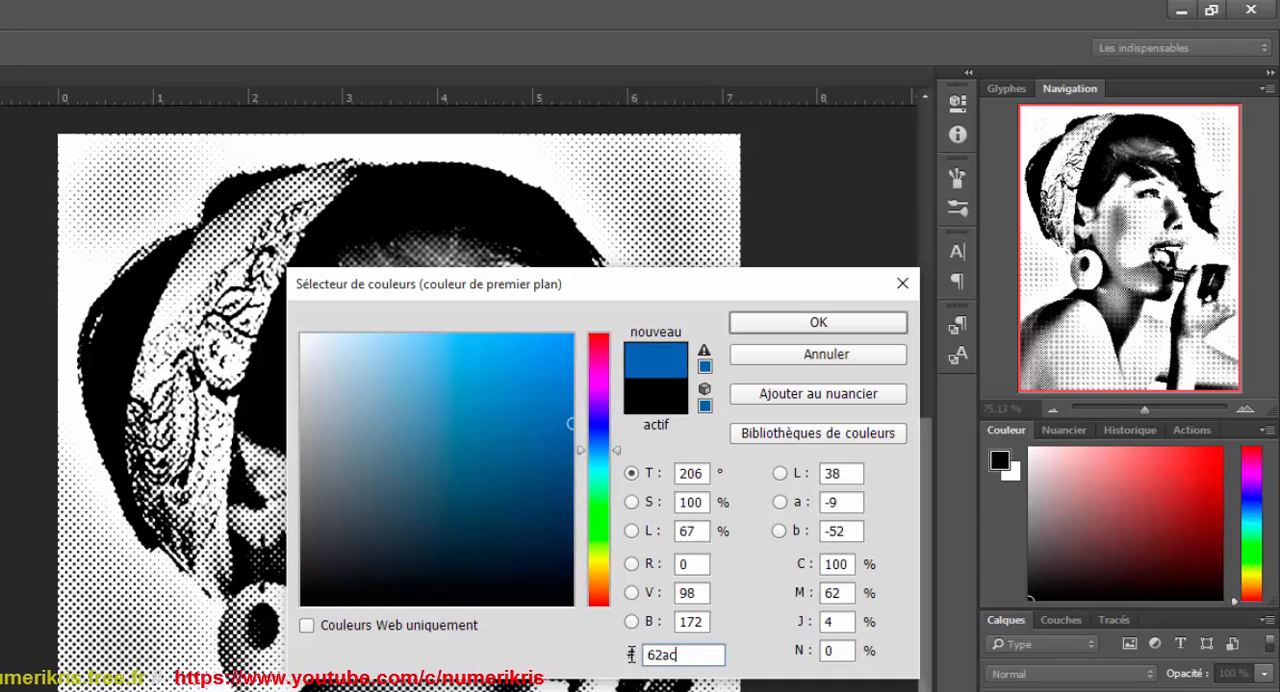
pyautogui.write('ff')
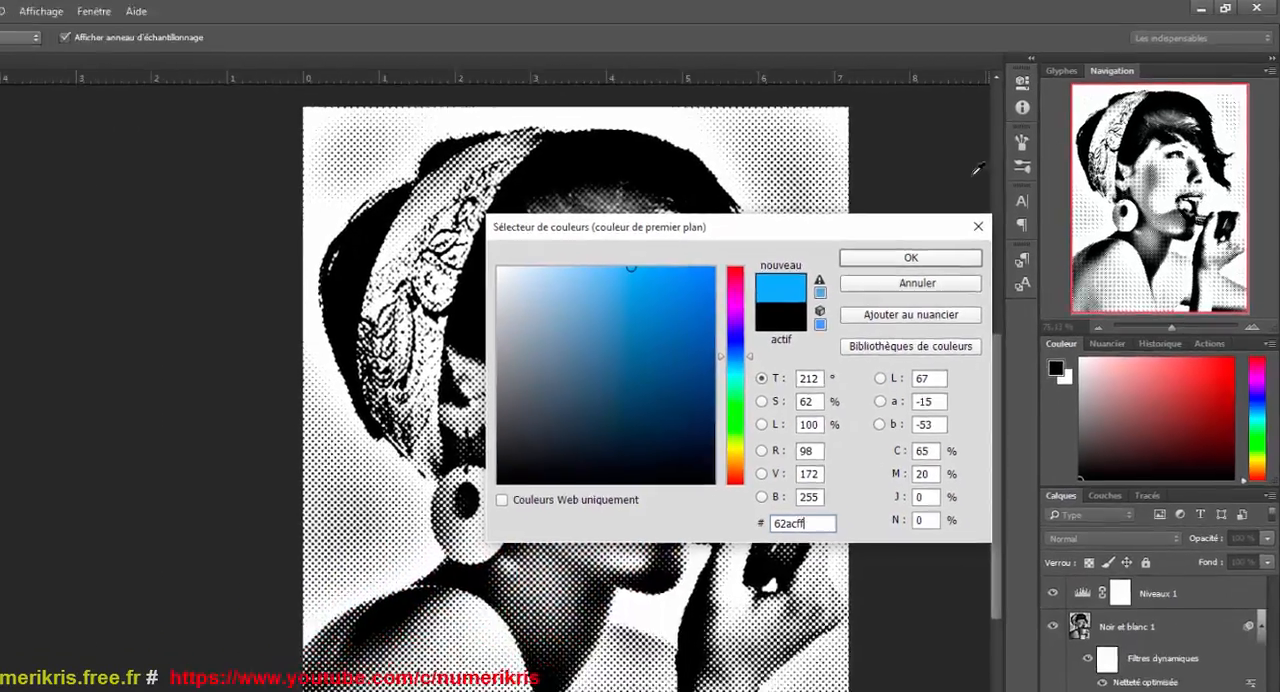
pyautogui.click(910, 257)
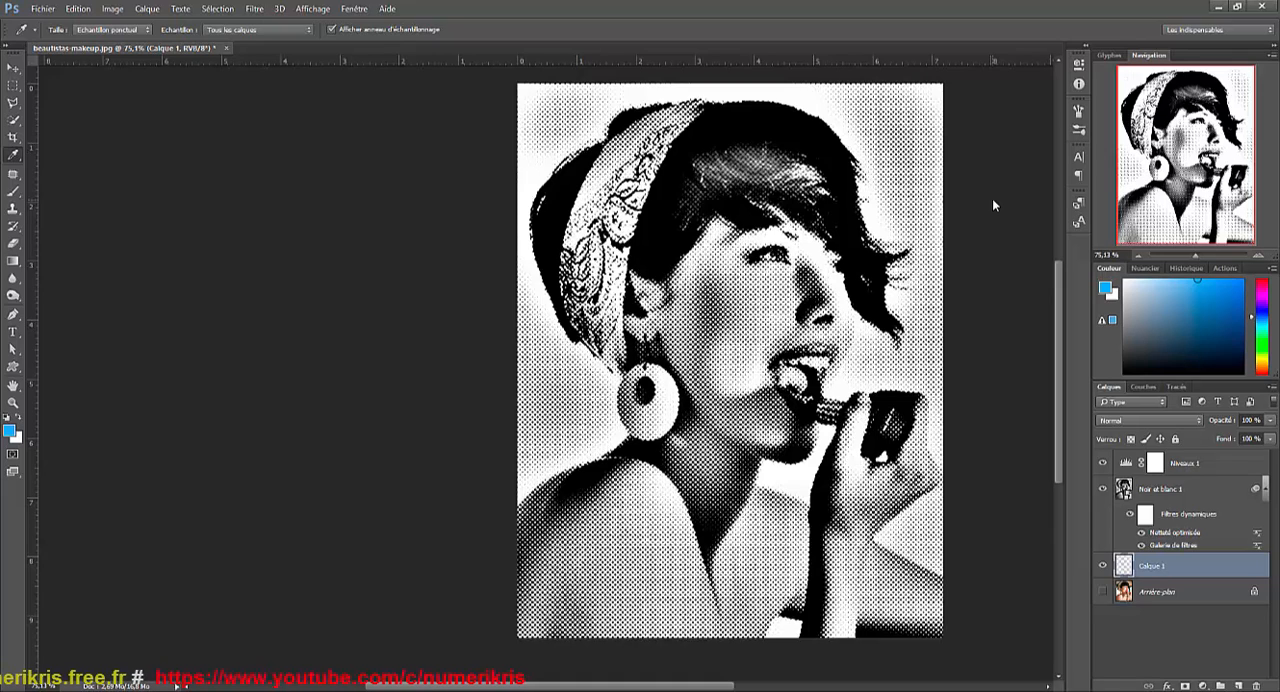
pyautogui.hotkey('ctrl', 'BackSpace')
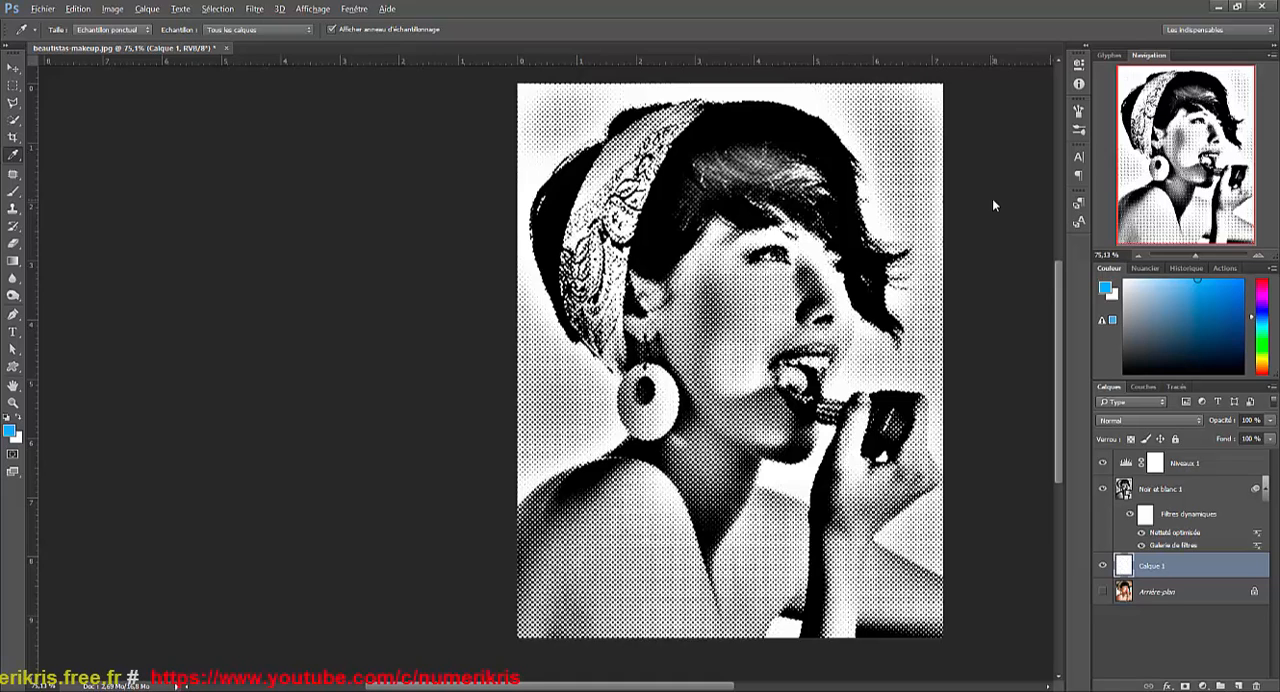
pyautogui.hotkey('alt', 'Delete')
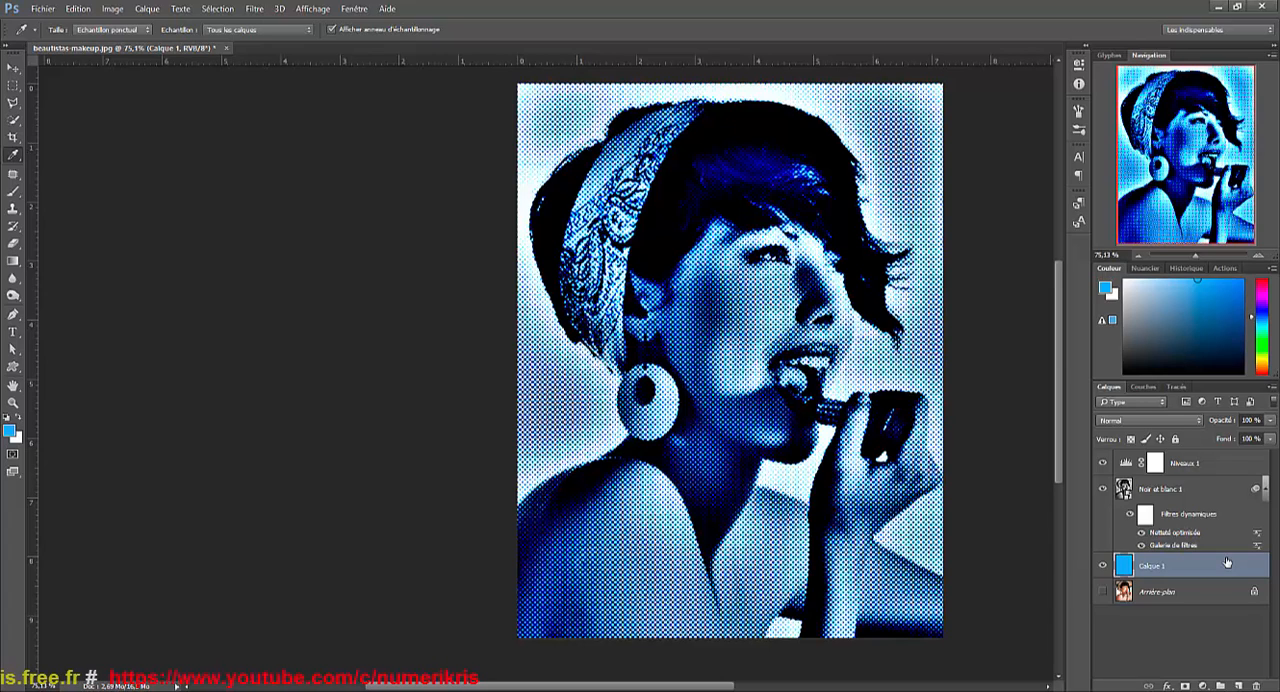
# Clip the Niveaux 1 adjustment layer to Noir et blanc 1 with a clipping mask.
pyautogui.click(1205, 466)
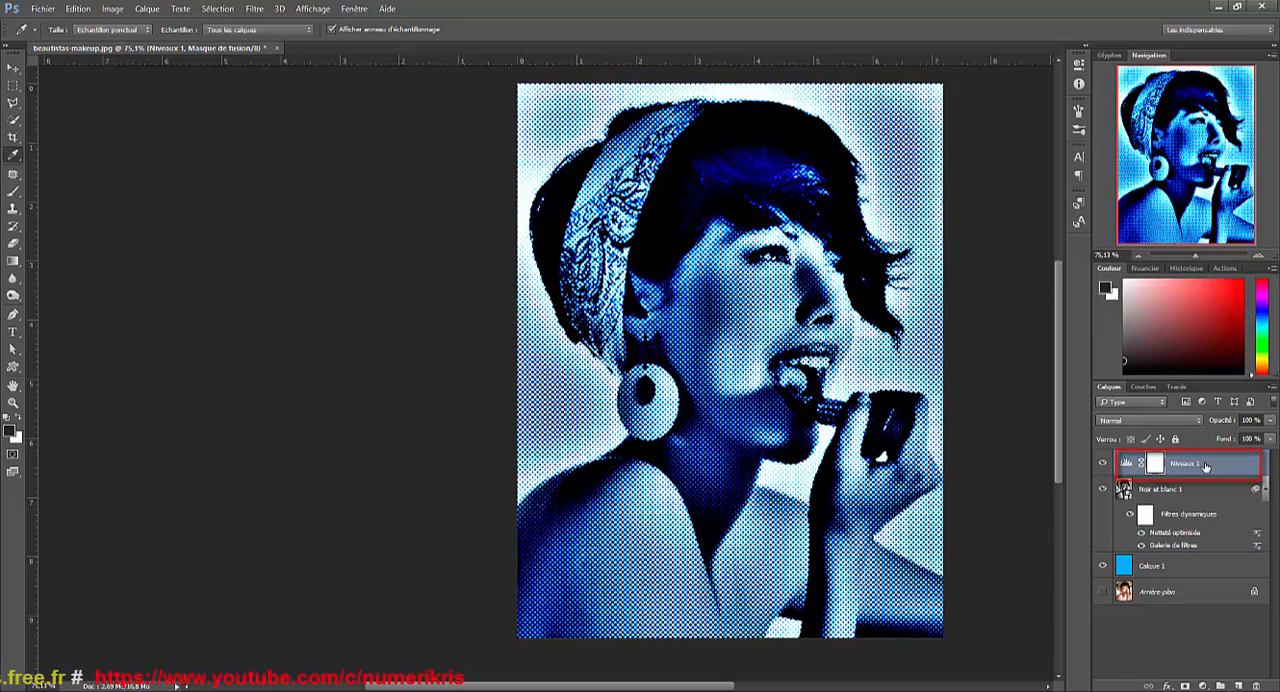
pyautogui.rightClick(1205, 466)
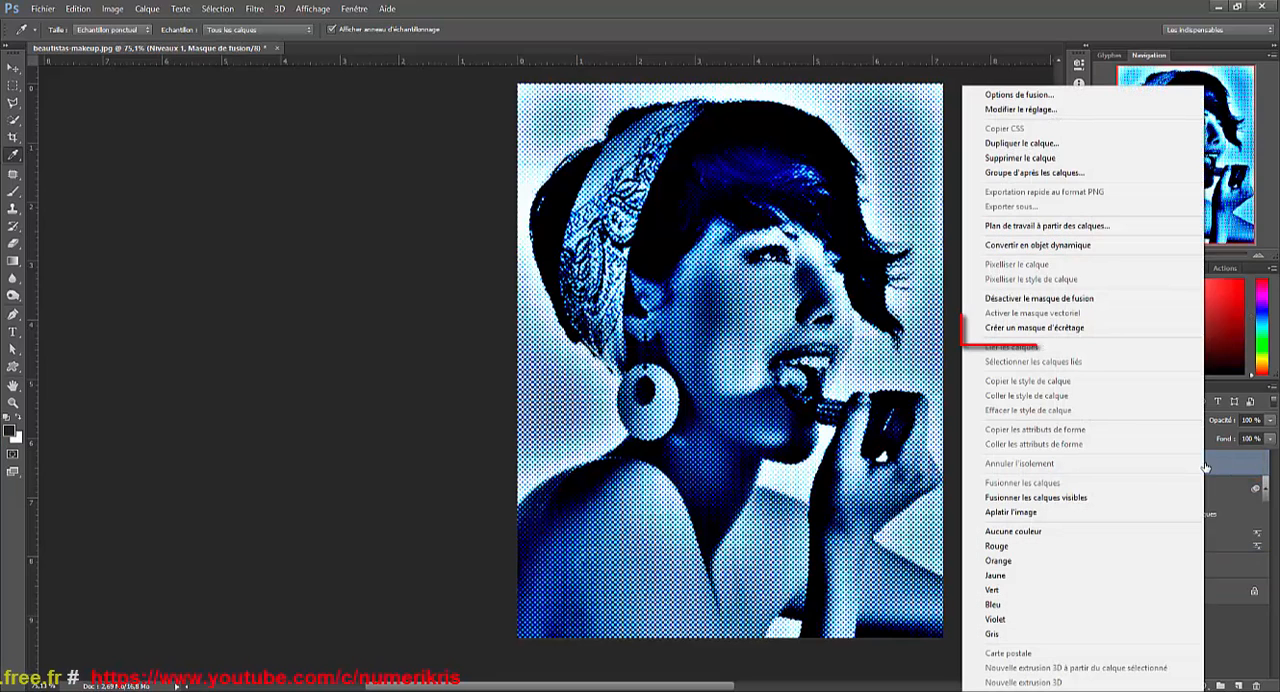
pyautogui.click(1089, 329)
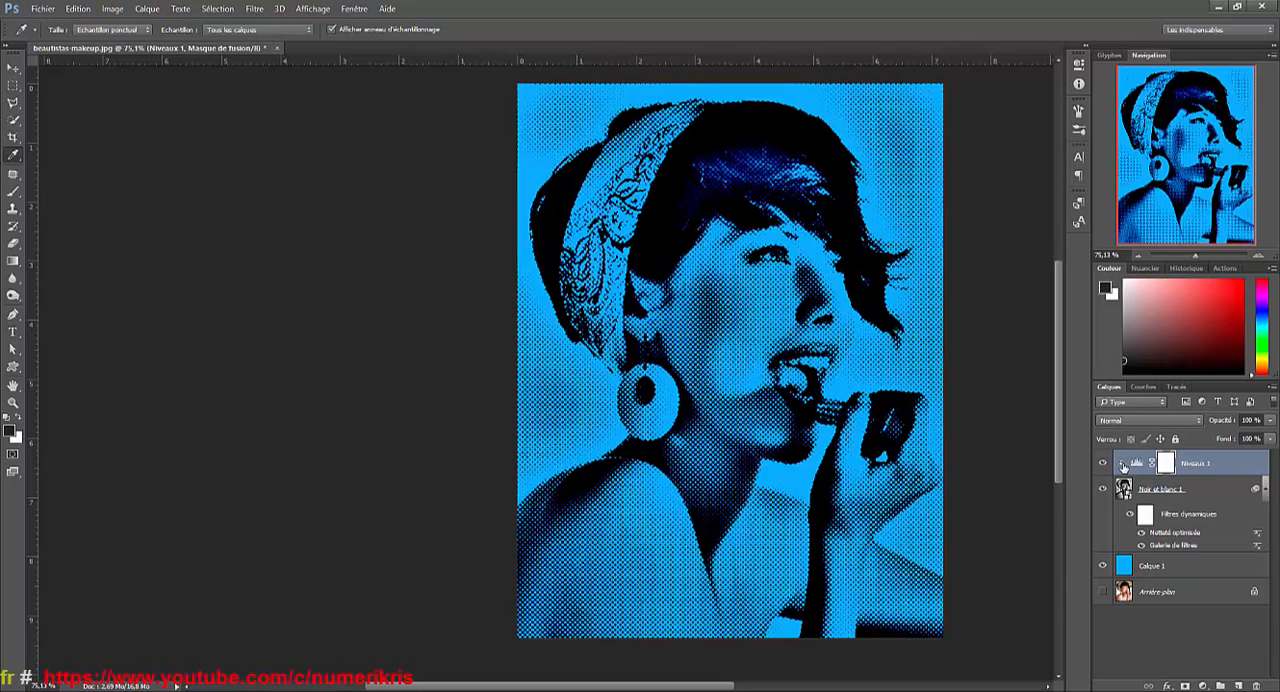
# Select Calque 1 and set up the Crayon tool with a 46 px tip and 0 % hardness.
pyautogui.click(1202, 566)
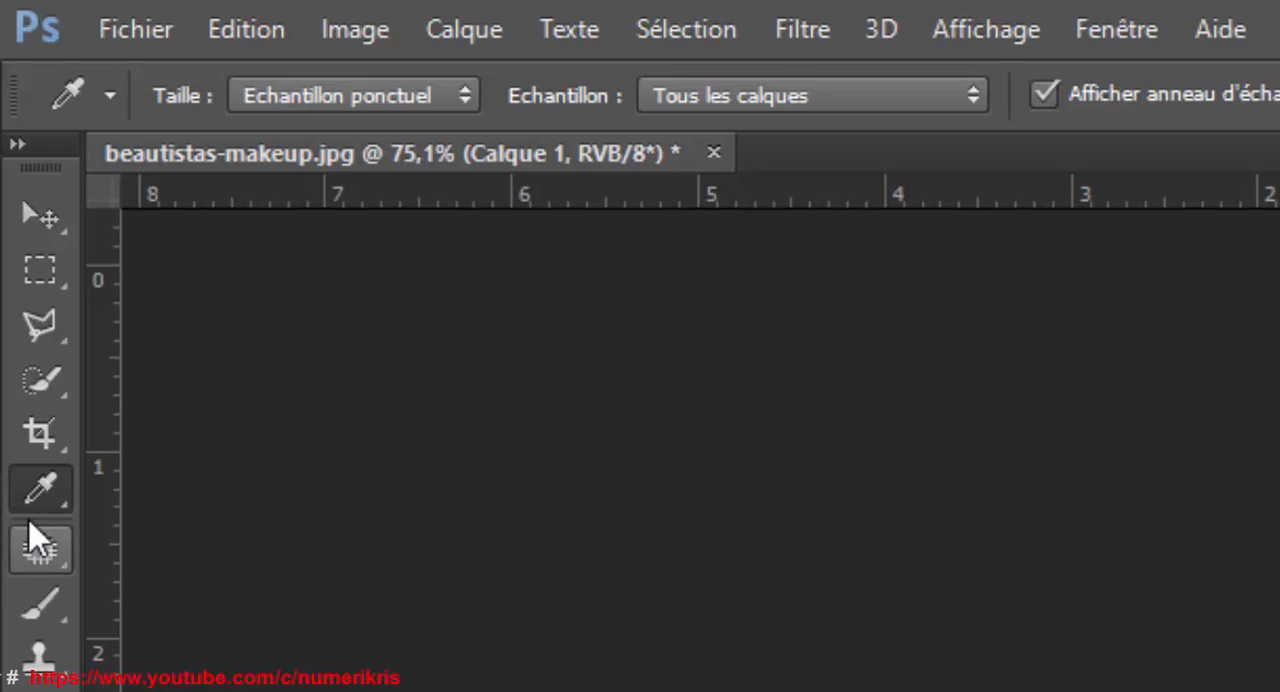
pyautogui.click(40, 603)
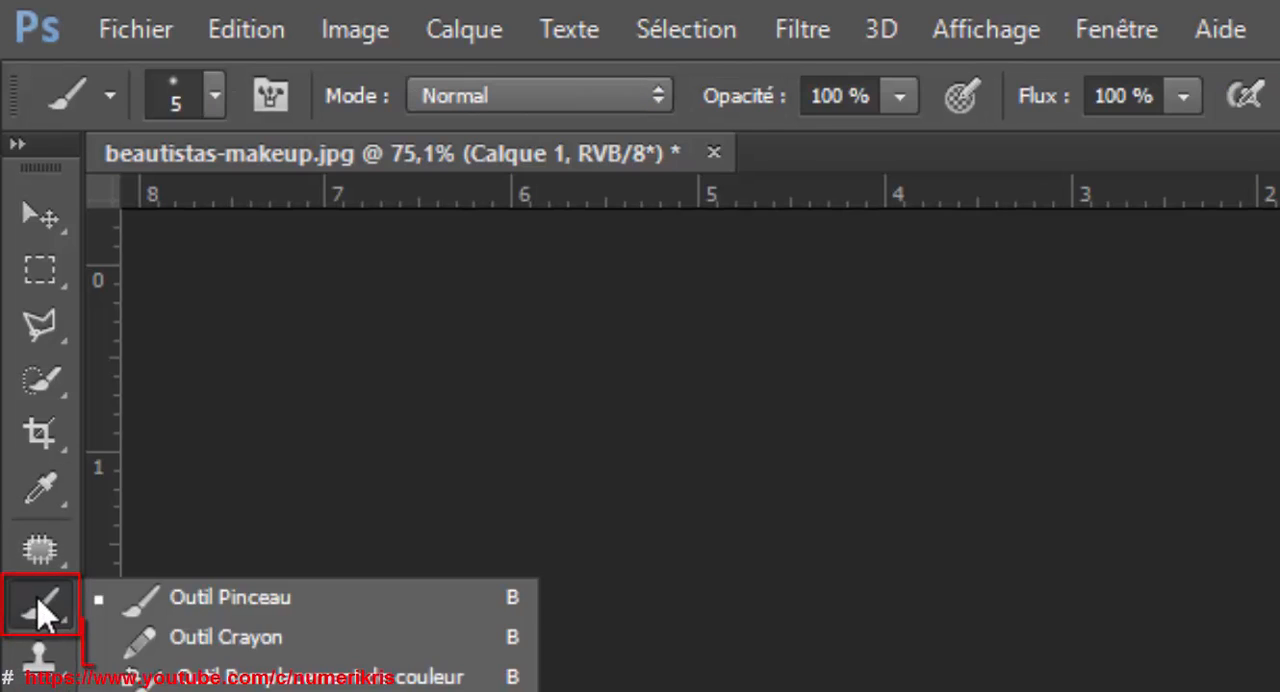
pyautogui.click(115, 634)
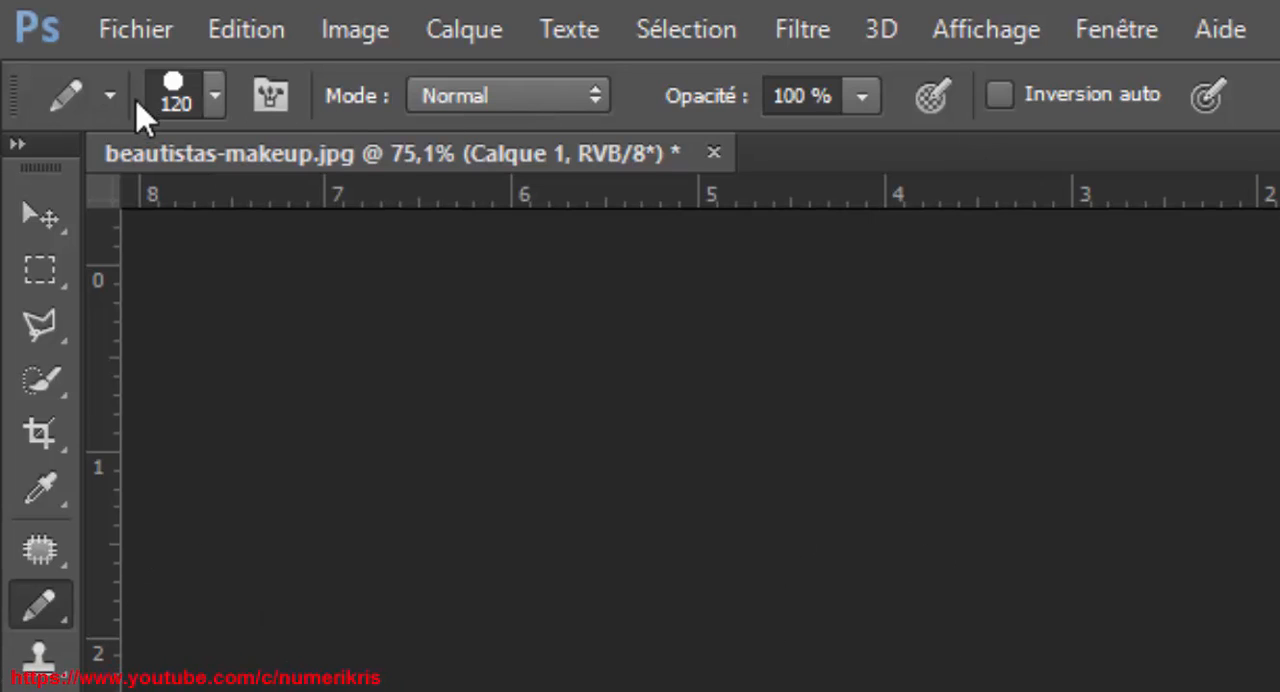
pyautogui.click(216, 100)
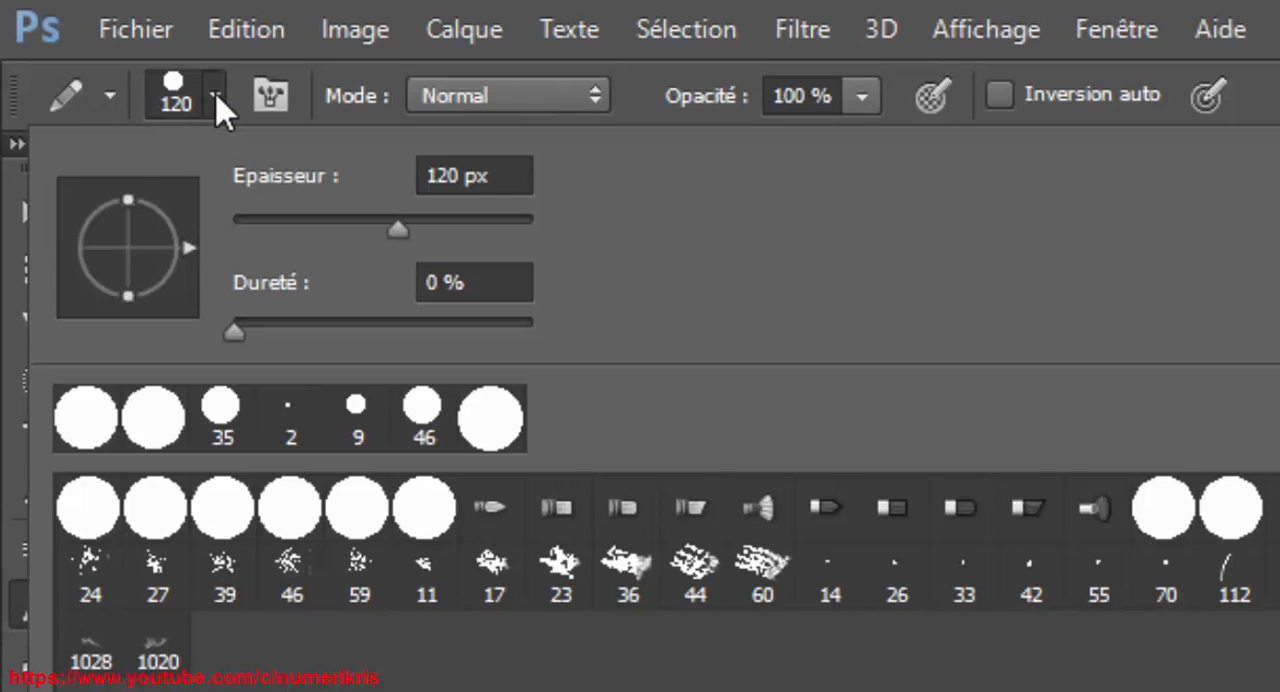
pyautogui.click(300, 220)
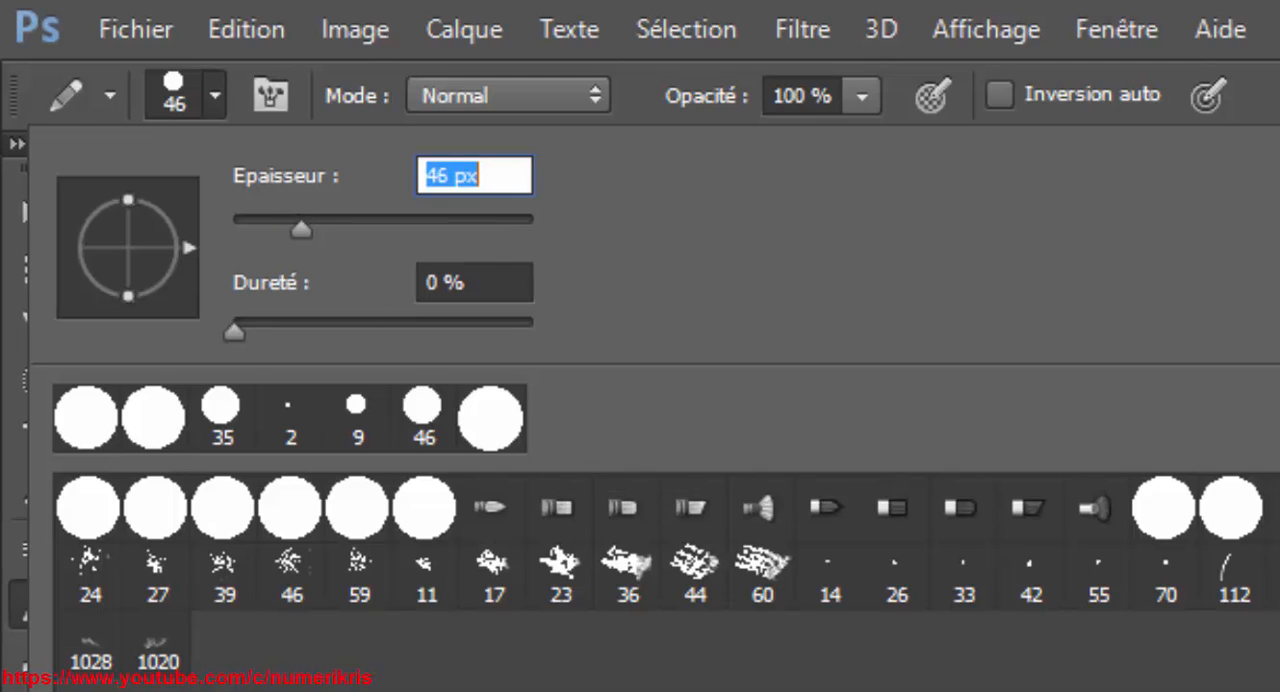
pyautogui.click(238, 338)
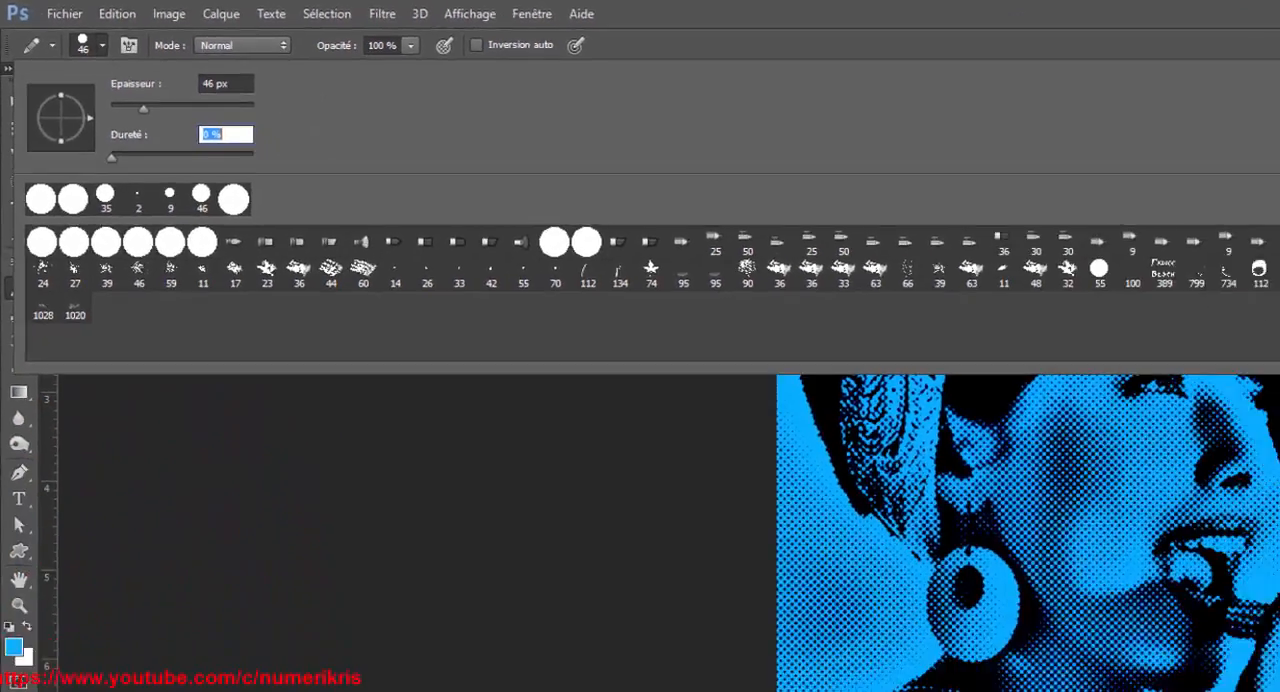
pyautogui.click(967, 107)
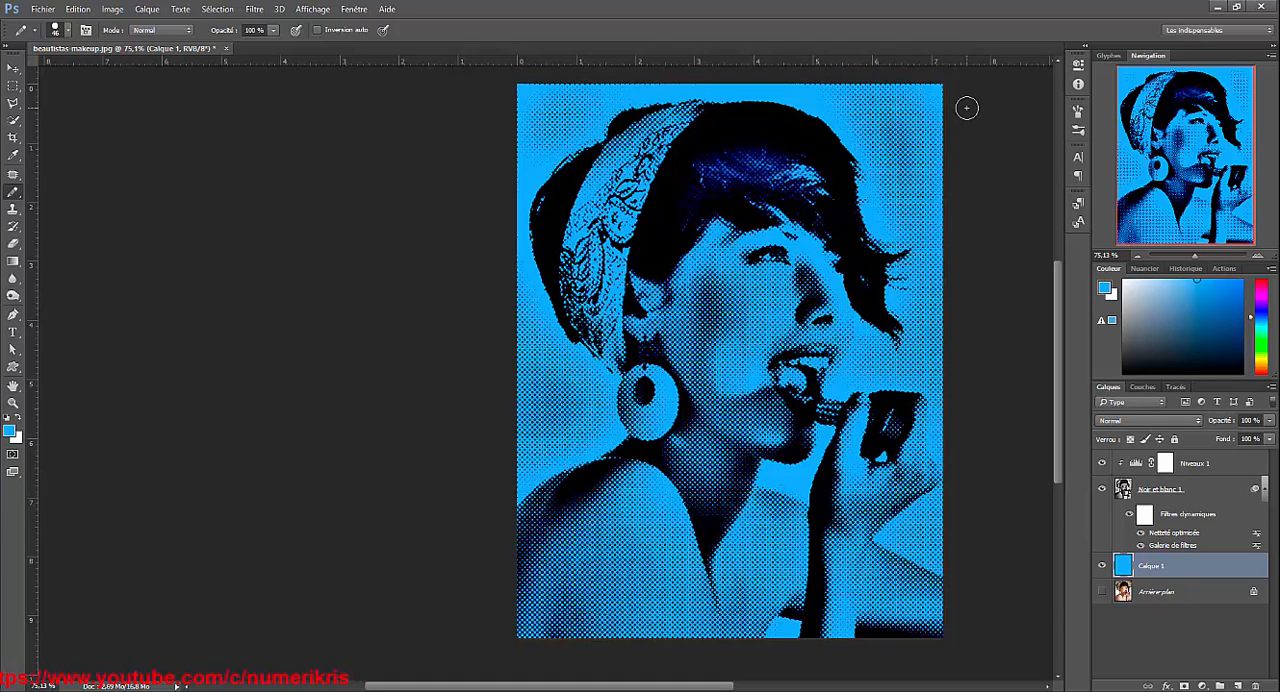
# Set the foreground colour to f6ff00 and paint the highlights in the woman's hair on Calque 1.
pyautogui.click(10, 431)
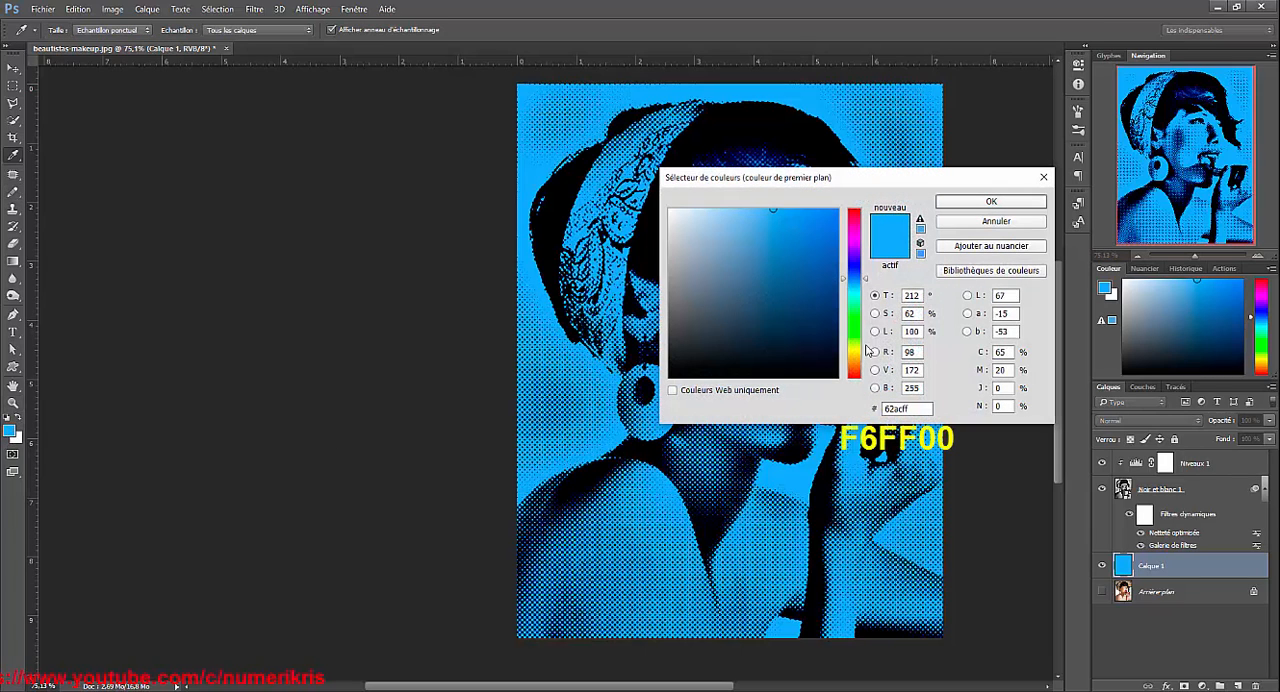
pyautogui.click(902, 408)
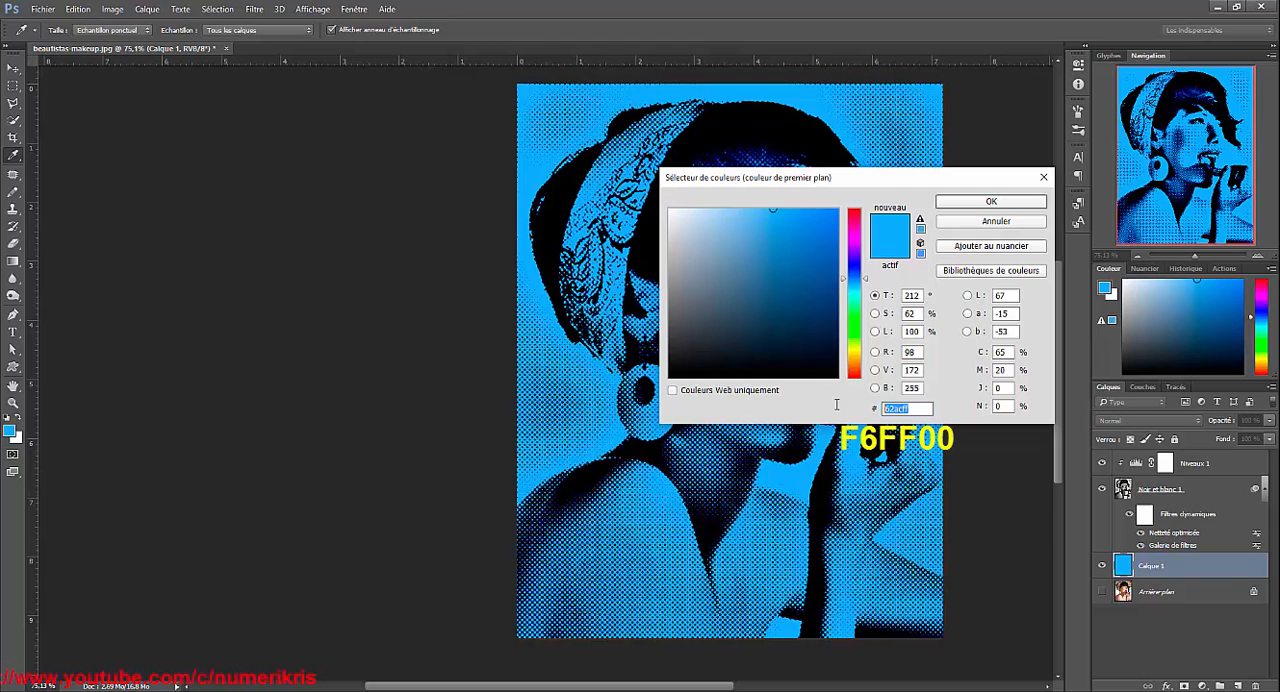
pyautogui.write('f6ff00')
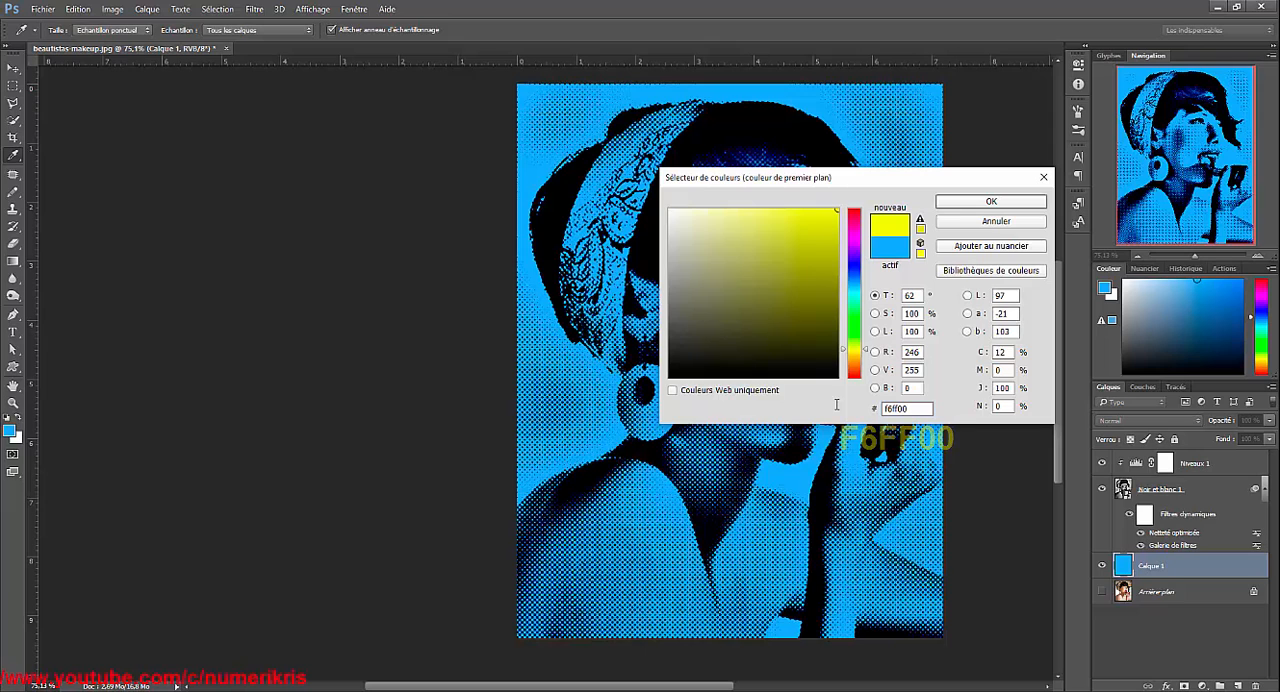
pyautogui.click(946, 204)
pyautogui.press('b')
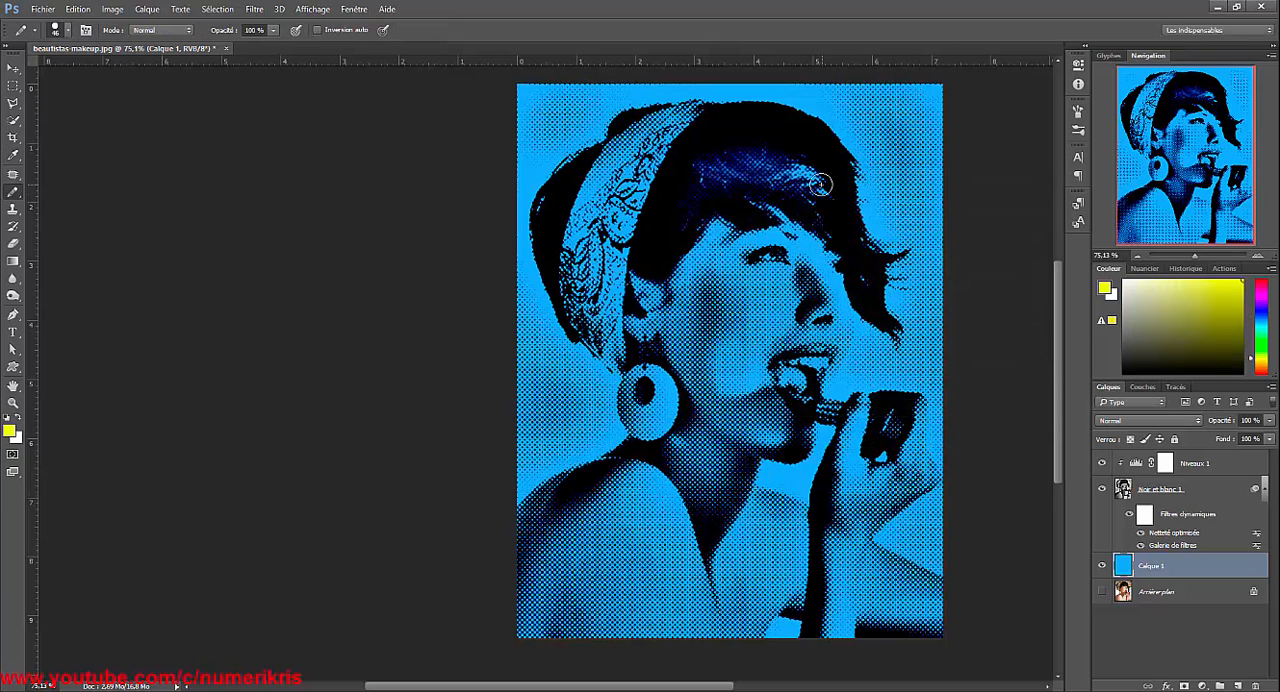
pyautogui.moveTo(864, 272); pyautogui.dragTo(862, 252)
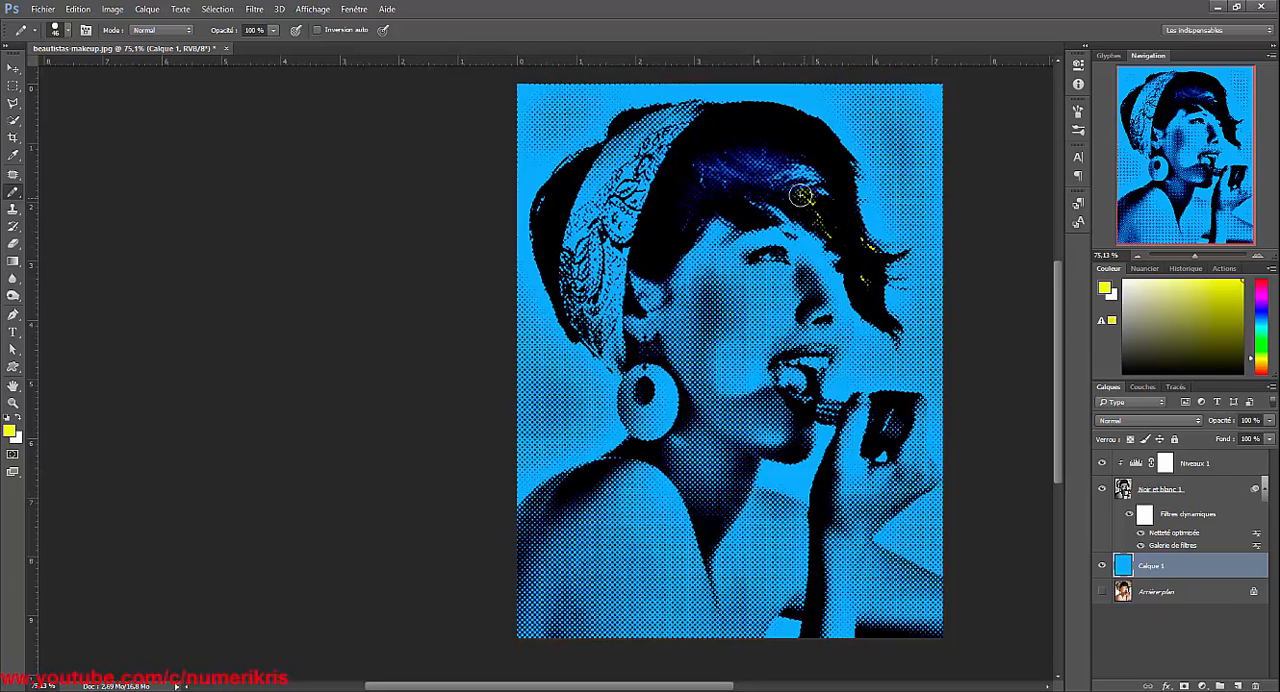
pyautogui.moveTo(810, 199)
pyautogui.mouseDown()
pyautogui.moveTo(698, 168)
pyautogui.moveTo(782, 160)
pyautogui.moveTo(824, 191)
pyautogui.moveTo(790, 163)
pyautogui.moveTo(815, 158)
pyautogui.moveTo(777, 180)
pyautogui.moveTo(700, 177)
pyautogui.mouseUp()
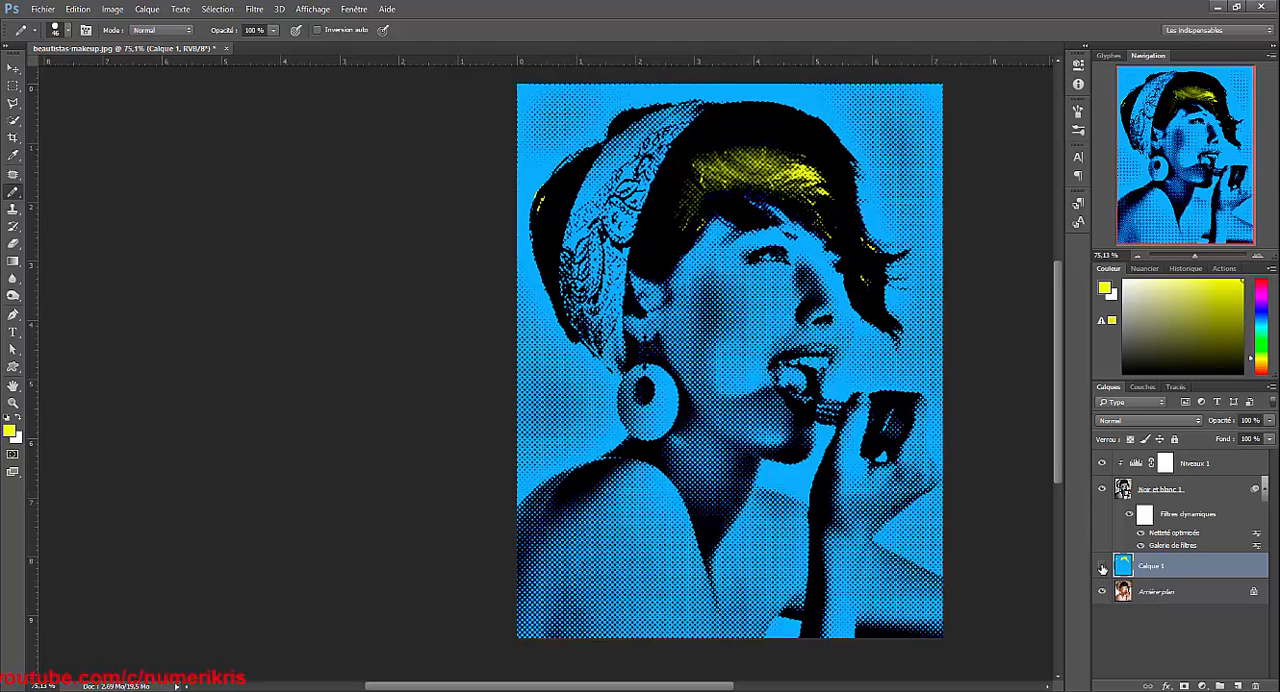
# Hide the layers above Arrière-plan to examine the original photo's colours, and show them again.
pyautogui.click(1102, 566)
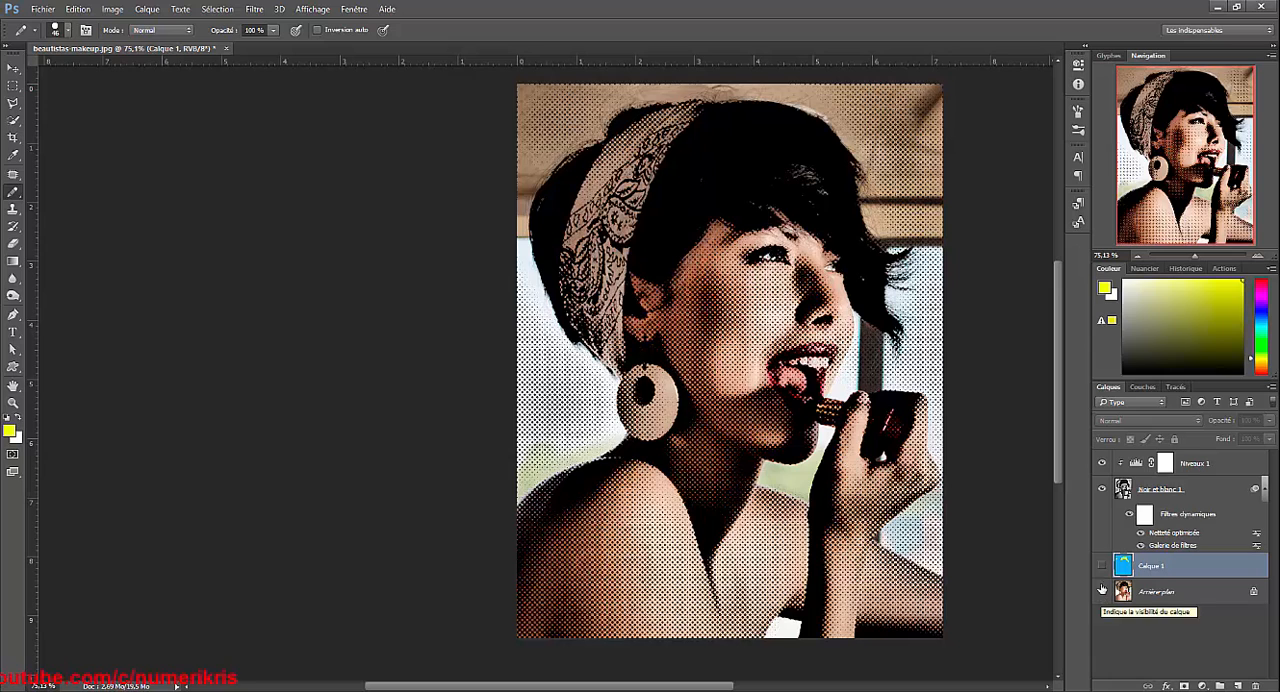
pyautogui.click(1101, 463)
pyautogui.click(1102, 488)
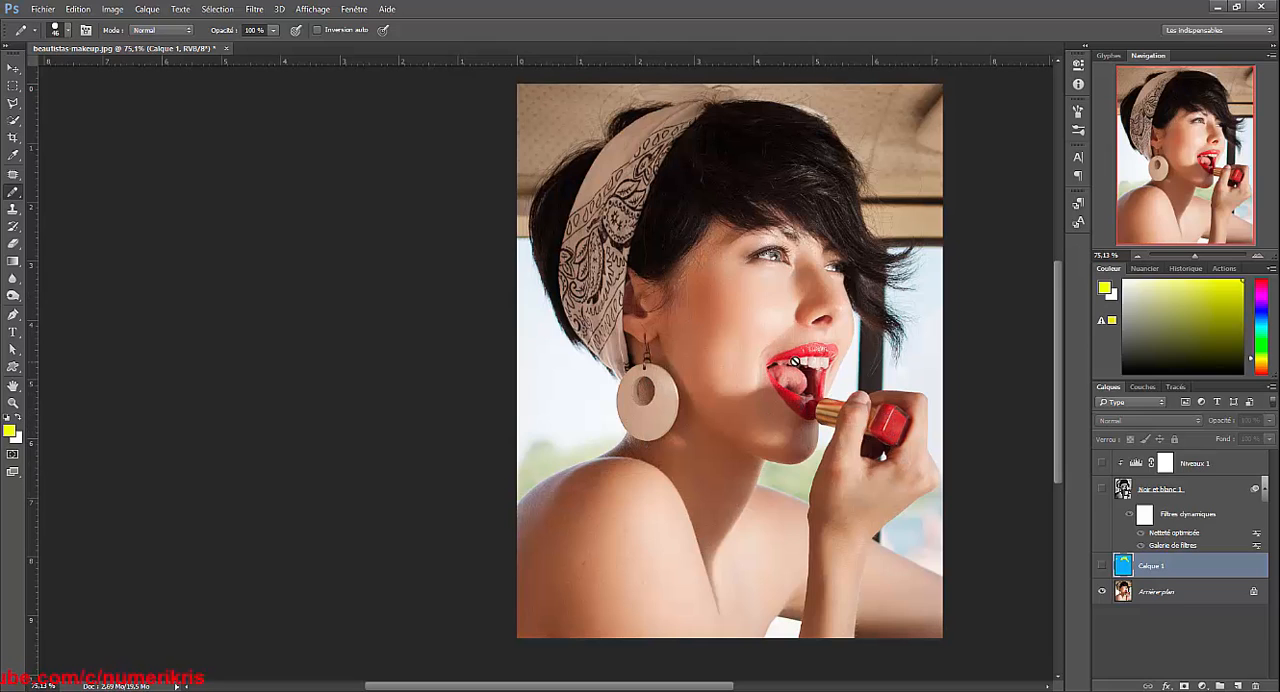
pyautogui.click(1100, 463)
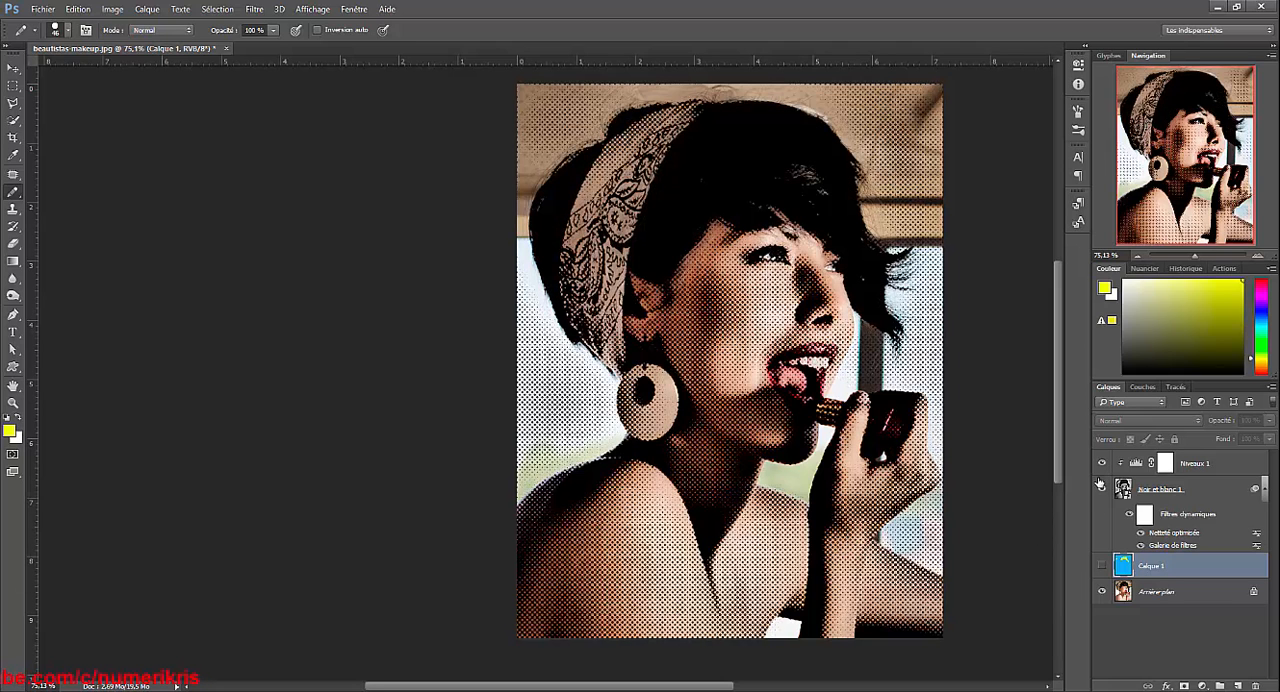
pyautogui.click(1101, 567)
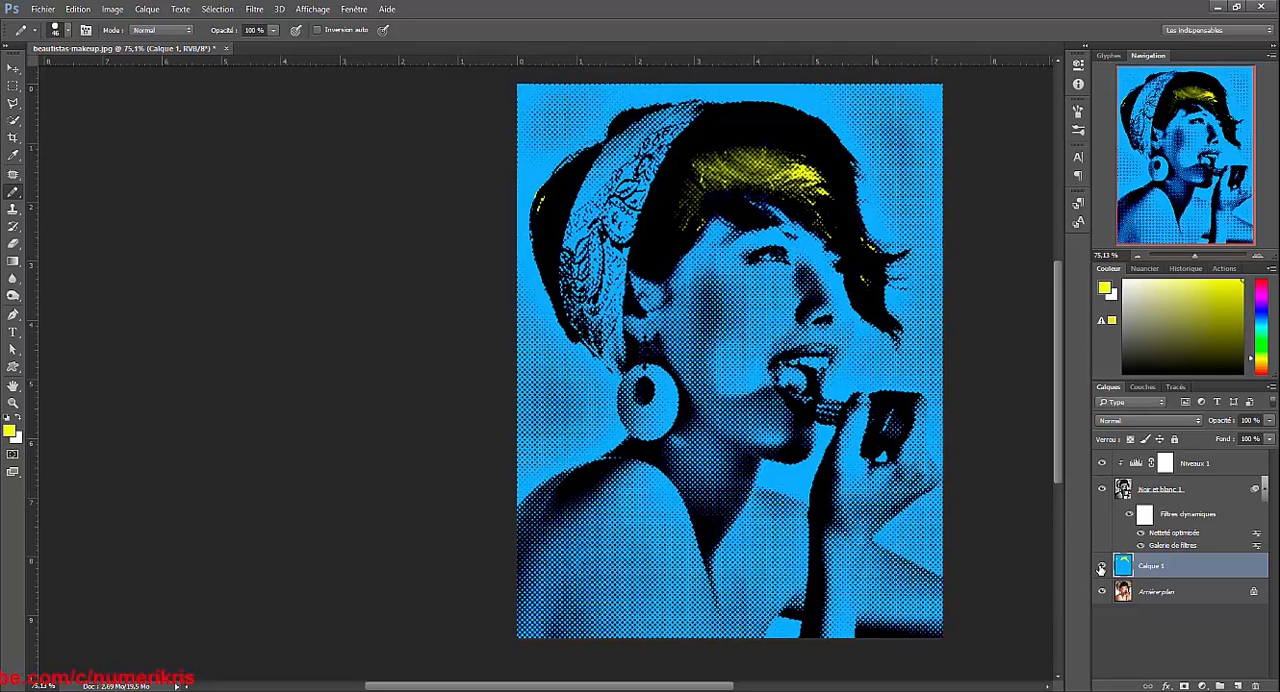
# Set the foreground colour to ff0000 and paint the lipstick and the start of the lower lip on Calque 1.
pyautogui.click(12, 432)
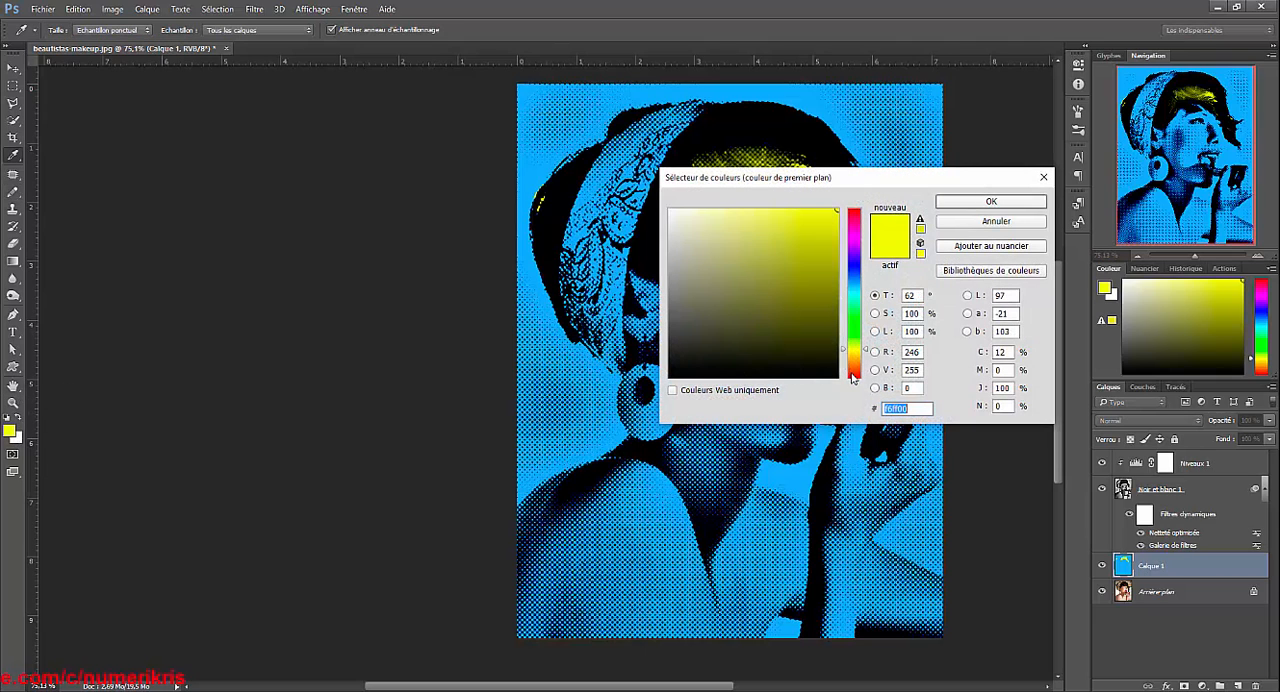
pyautogui.click(853, 378)
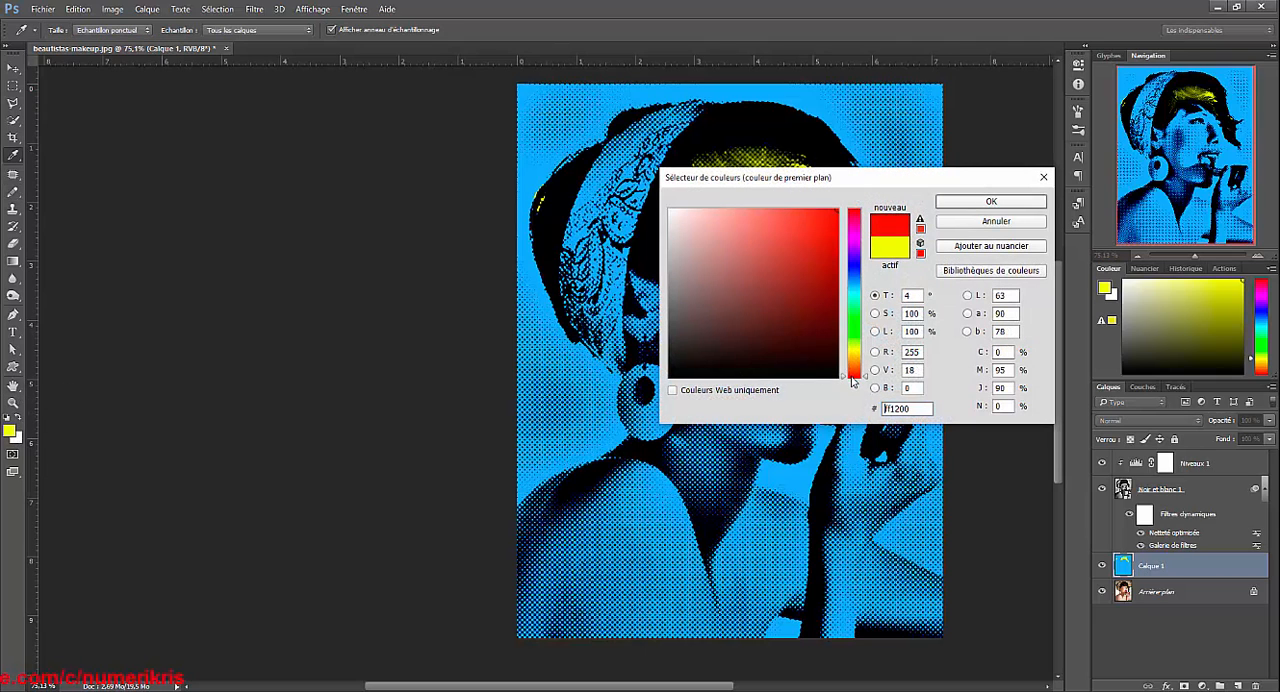
pyautogui.click(990, 204)
pyautogui.press('b')
pyautogui.scroll(4, 960, 383)
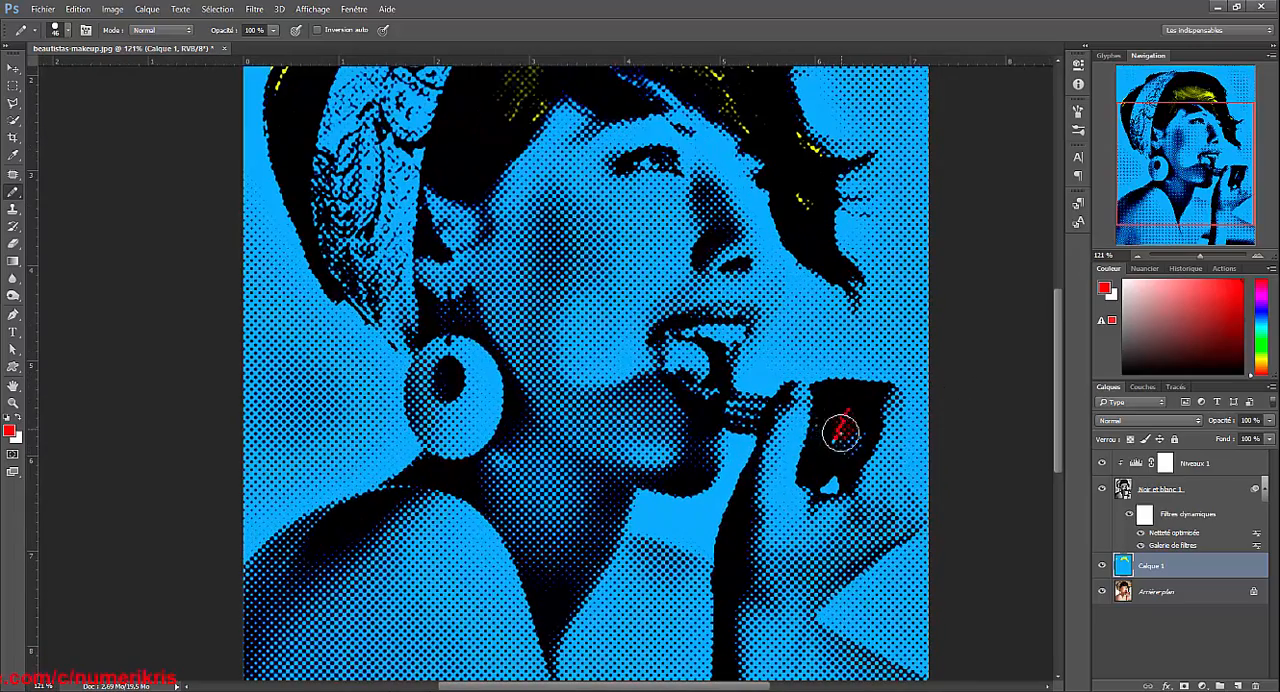
pyautogui.moveTo(842, 432); pyautogui.dragTo(838, 448)
pyautogui.moveTo(700, 388); pyautogui.dragTo(693, 390)
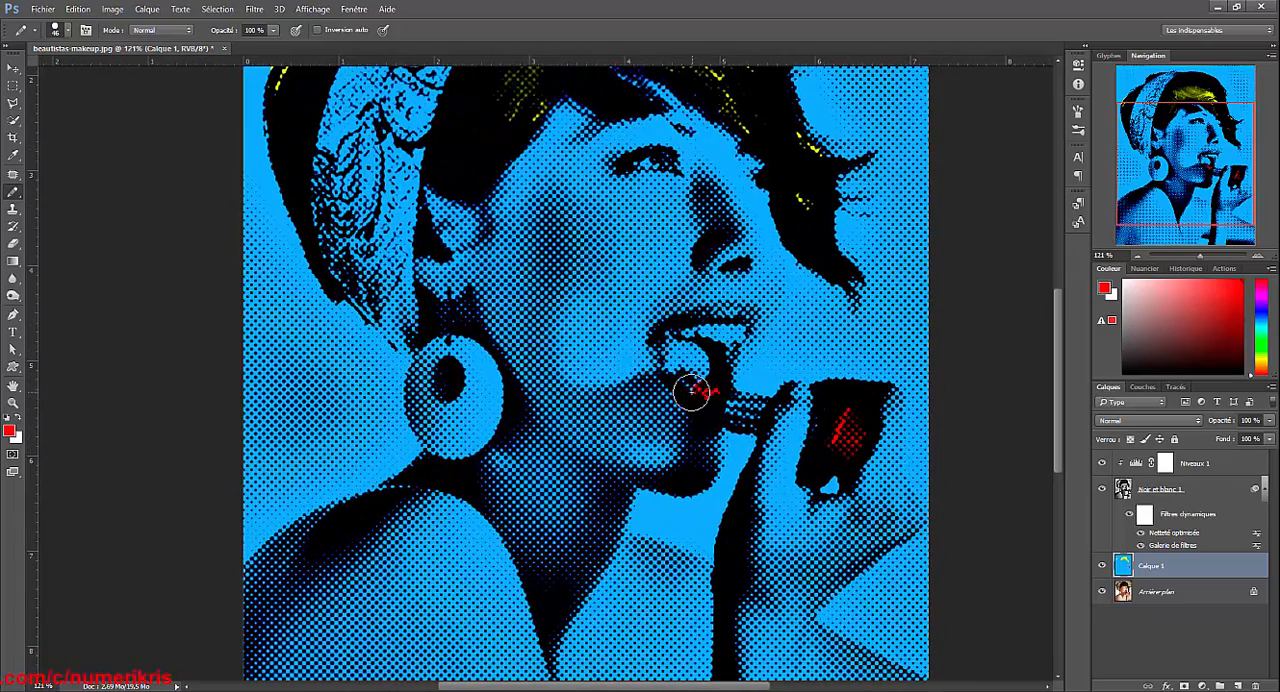
# Reduce the pencil size to 21 px and paint the lower lip and the upper lip red.
pyautogui.click(68, 30)
pyautogui.moveTo(94, 74); pyautogui.dragTo(85, 74)
pyautogui.moveTo(687, 386); pyautogui.dragTo(693, 392)
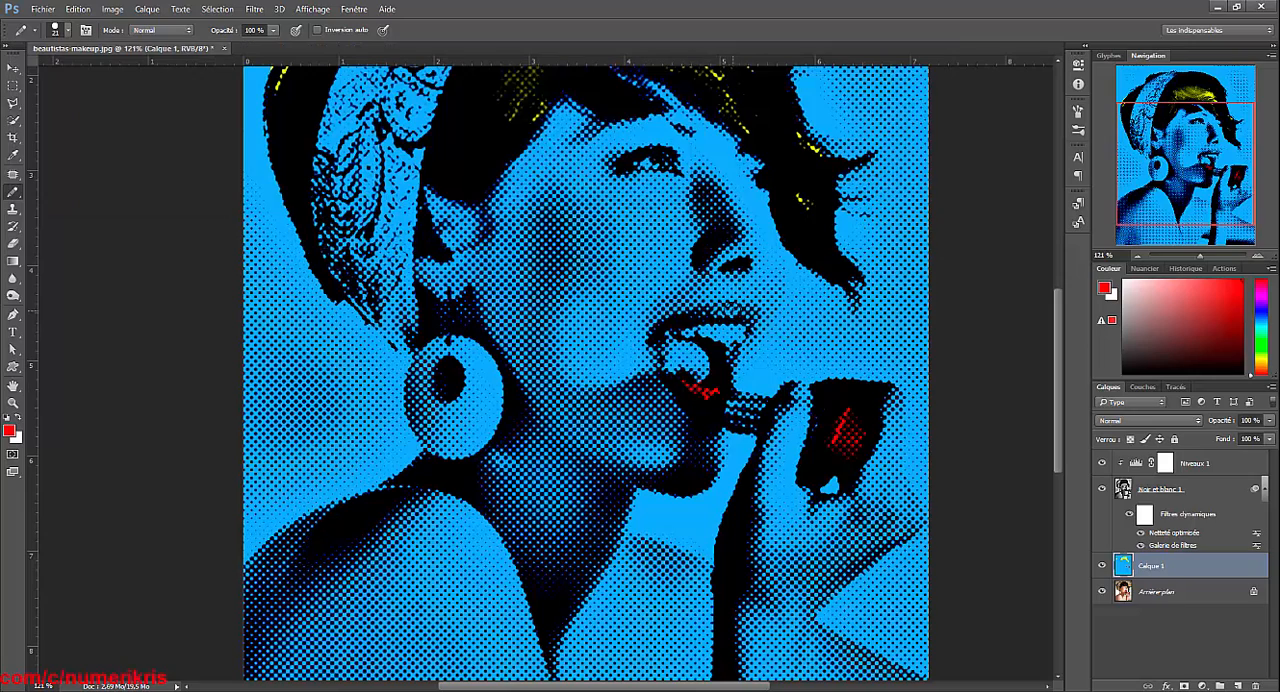
pyautogui.moveTo(736, 308)
pyautogui.mouseDown()
pyautogui.moveTo(702, 315)
pyautogui.moveTo(757, 316)
pyautogui.mouseUp()
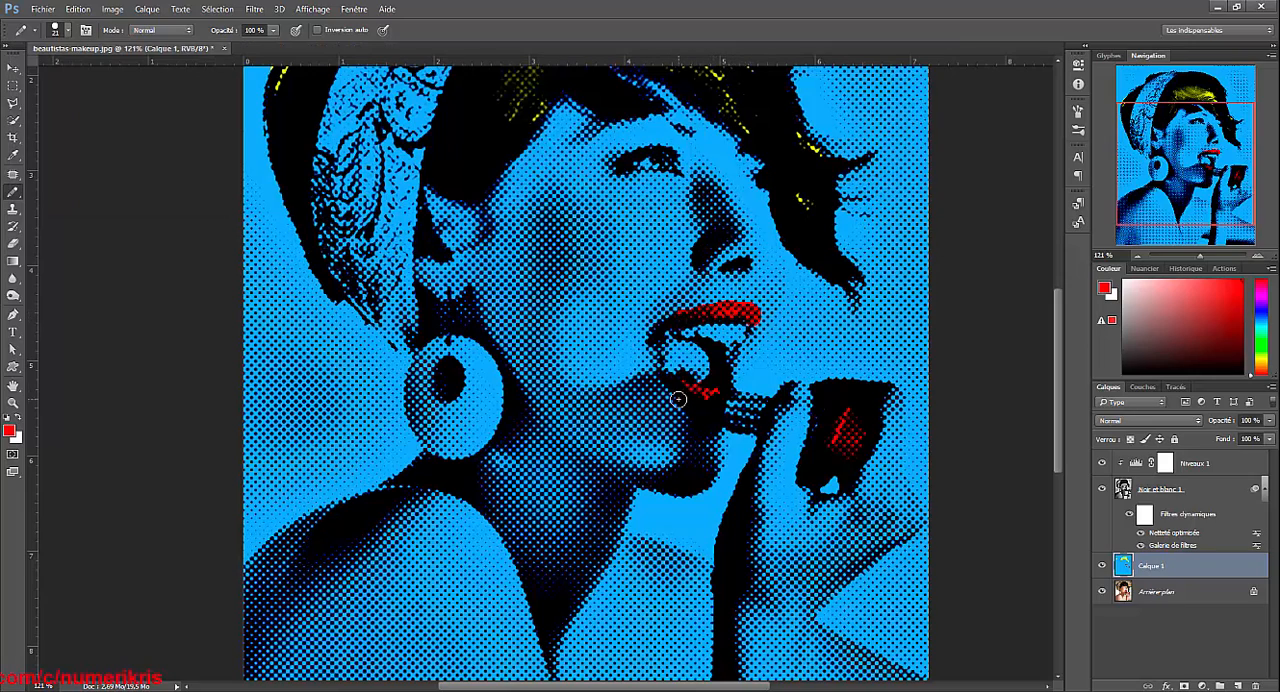
# Check the lip outline against the original photo and finish painting the mouth corner and the remaining lip edges red.
pyautogui.moveTo(1102, 563); pyautogui.dragTo(1102, 487)
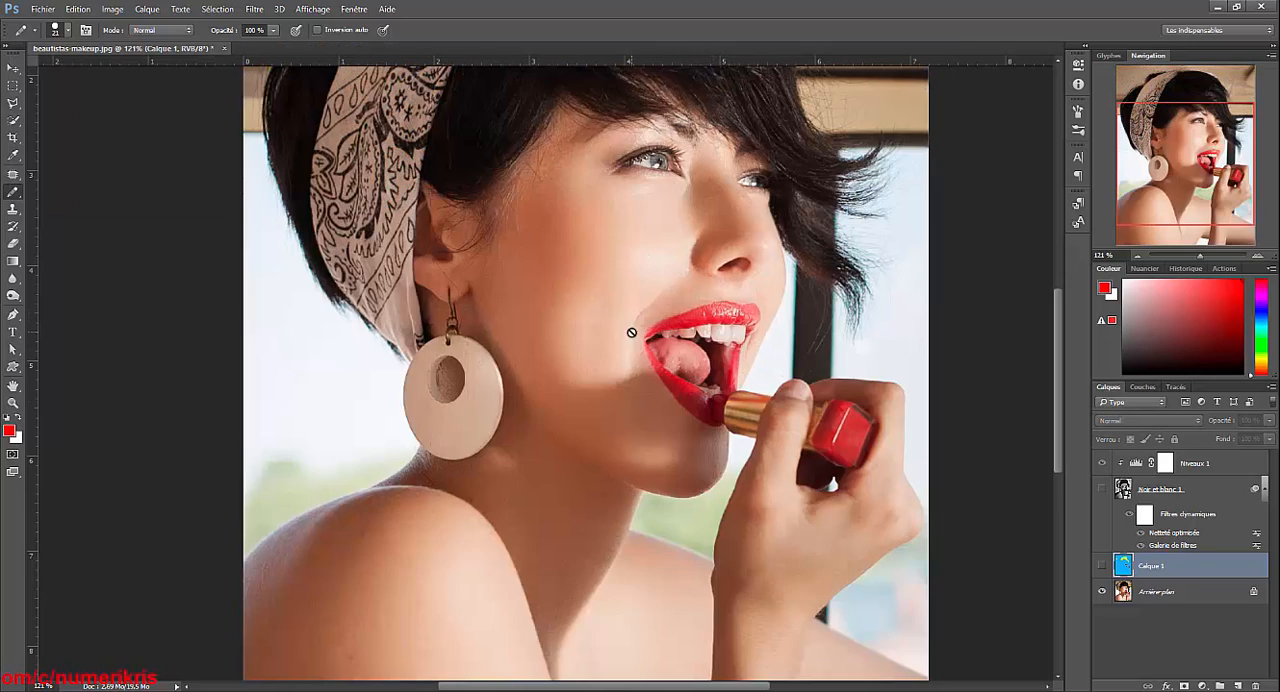
pyautogui.click(1102, 488)
pyautogui.click(1102, 565)
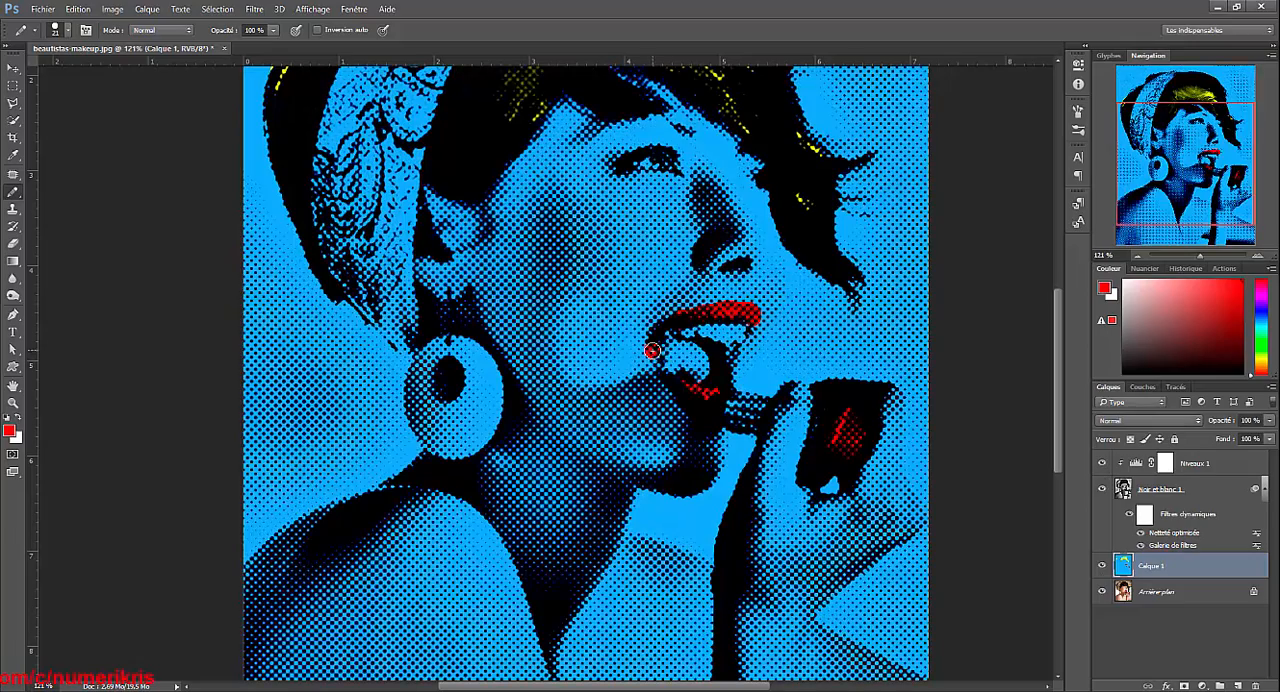
pyautogui.click(1102, 565)
pyautogui.click(1102, 565)
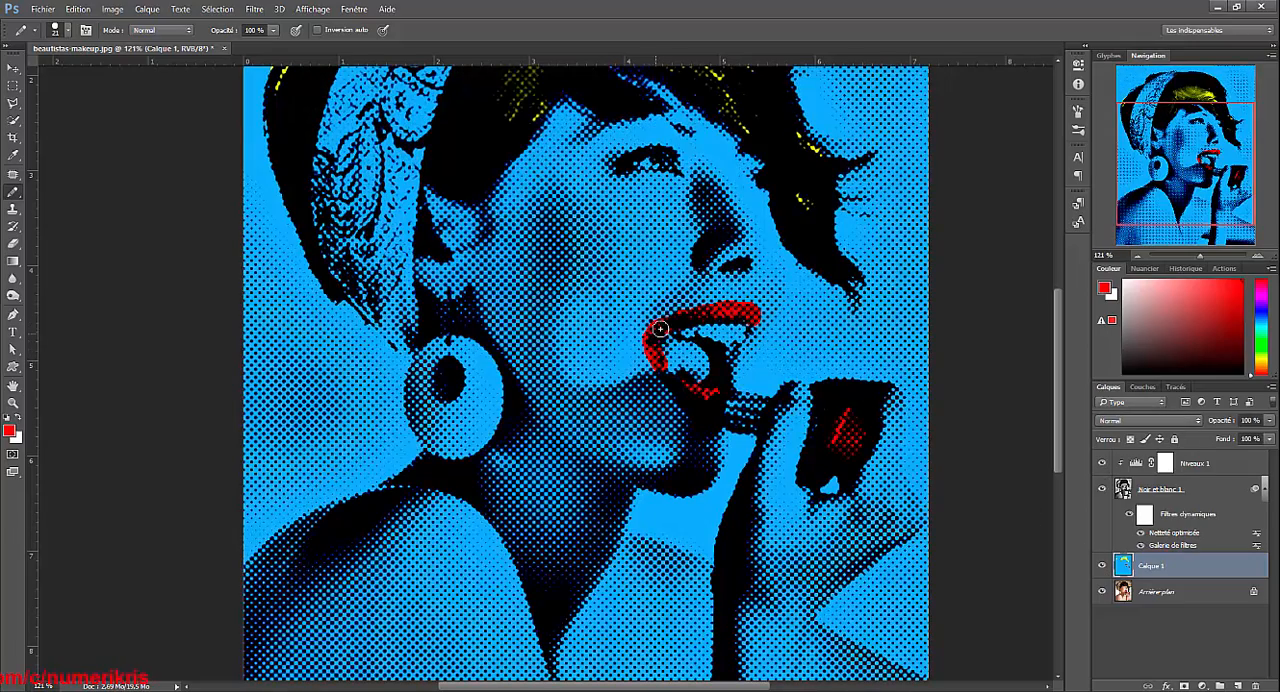
pyautogui.click(1102, 565)
pyautogui.click(1102, 565)
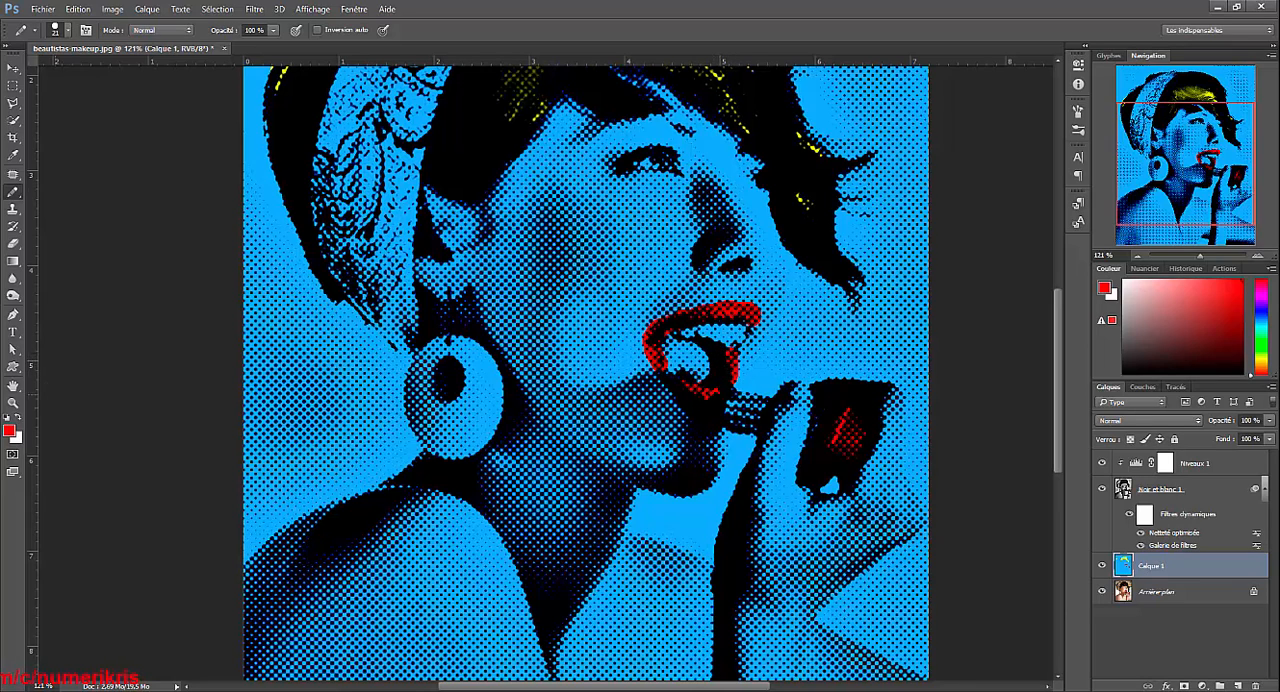
# Switch the foreground colour to white and paint the teeth on Calque 1, checking them against the photo beneath.
pyautogui.click(17, 419)
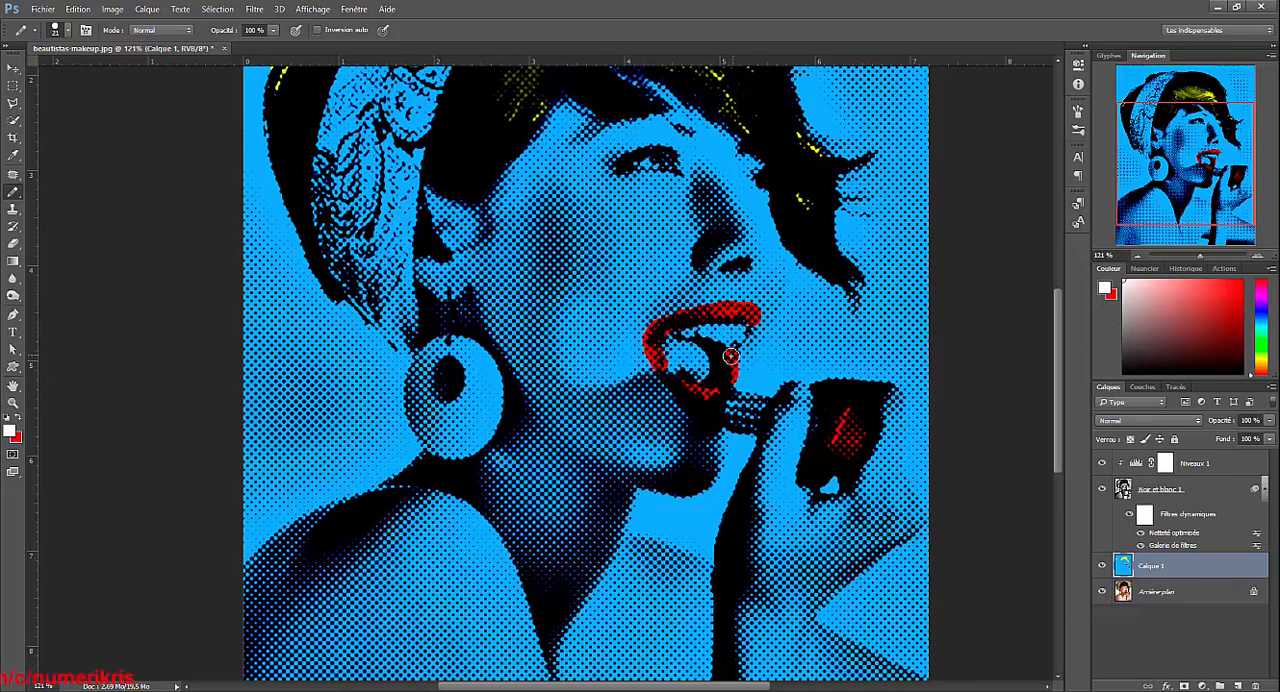
pyautogui.moveTo(737, 332)
pyautogui.mouseDown()
pyautogui.moveTo(682, 332)
pyautogui.moveTo(735, 330)
pyautogui.mouseUp()
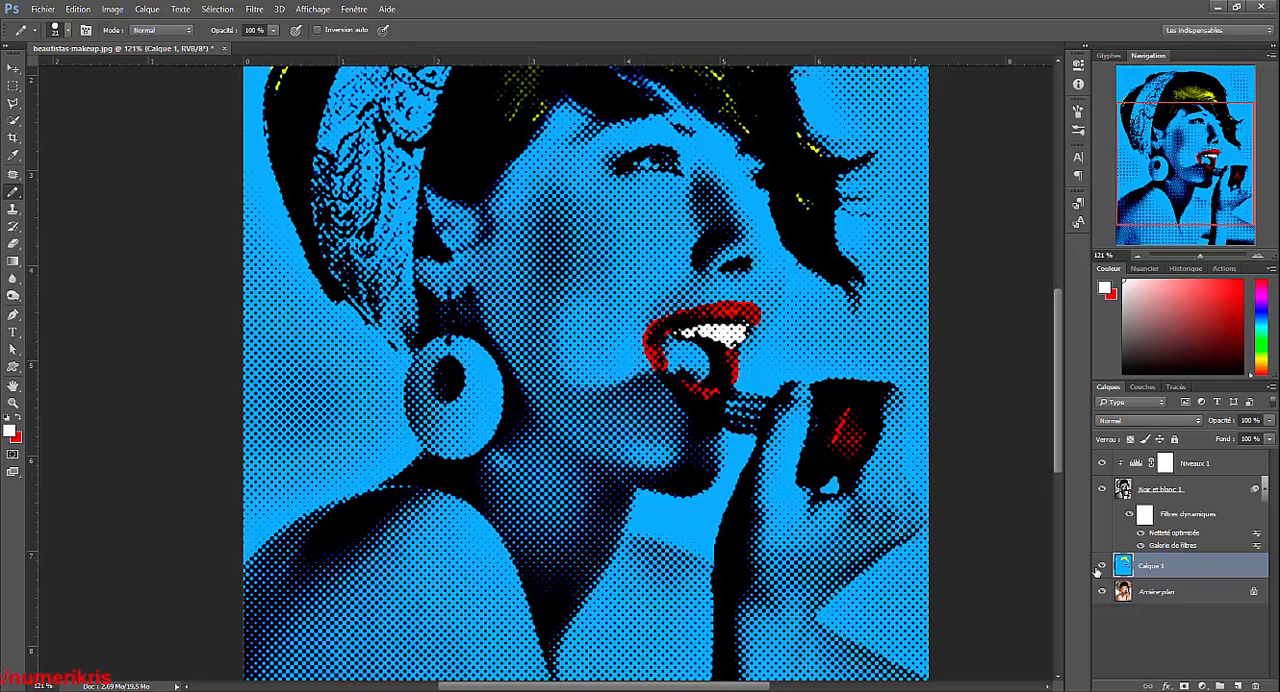
pyautogui.click(1100, 567)
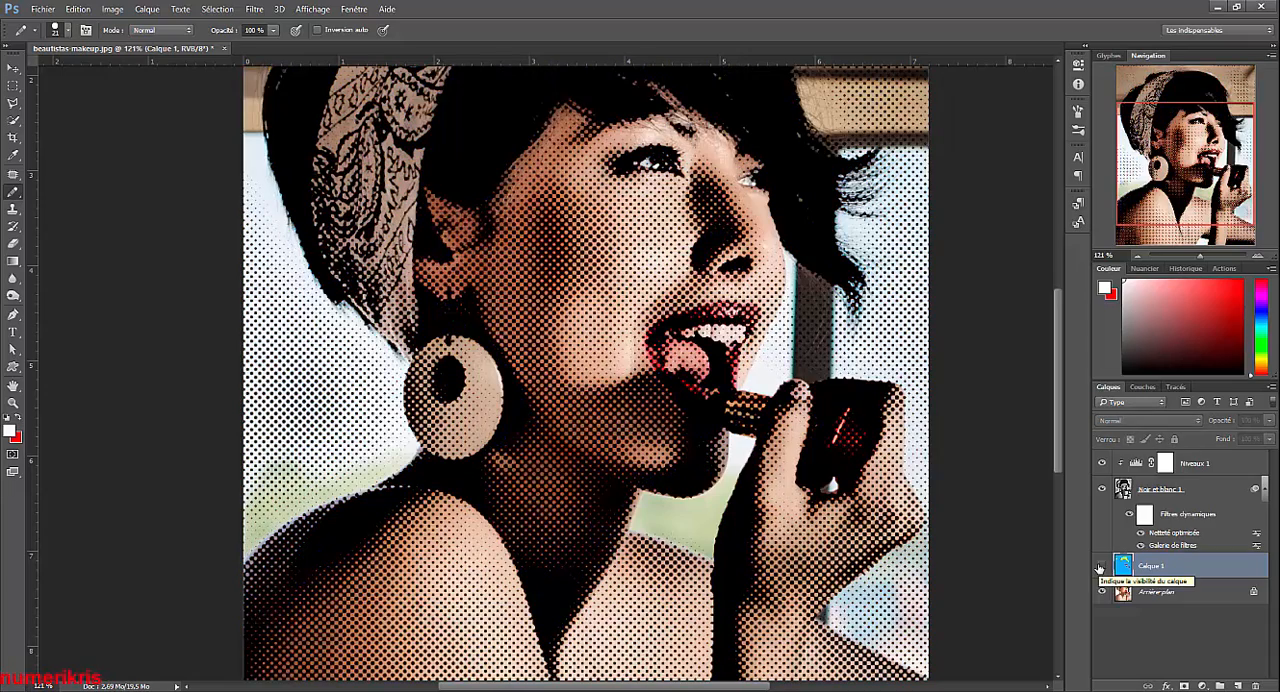
pyautogui.click(1100, 567)
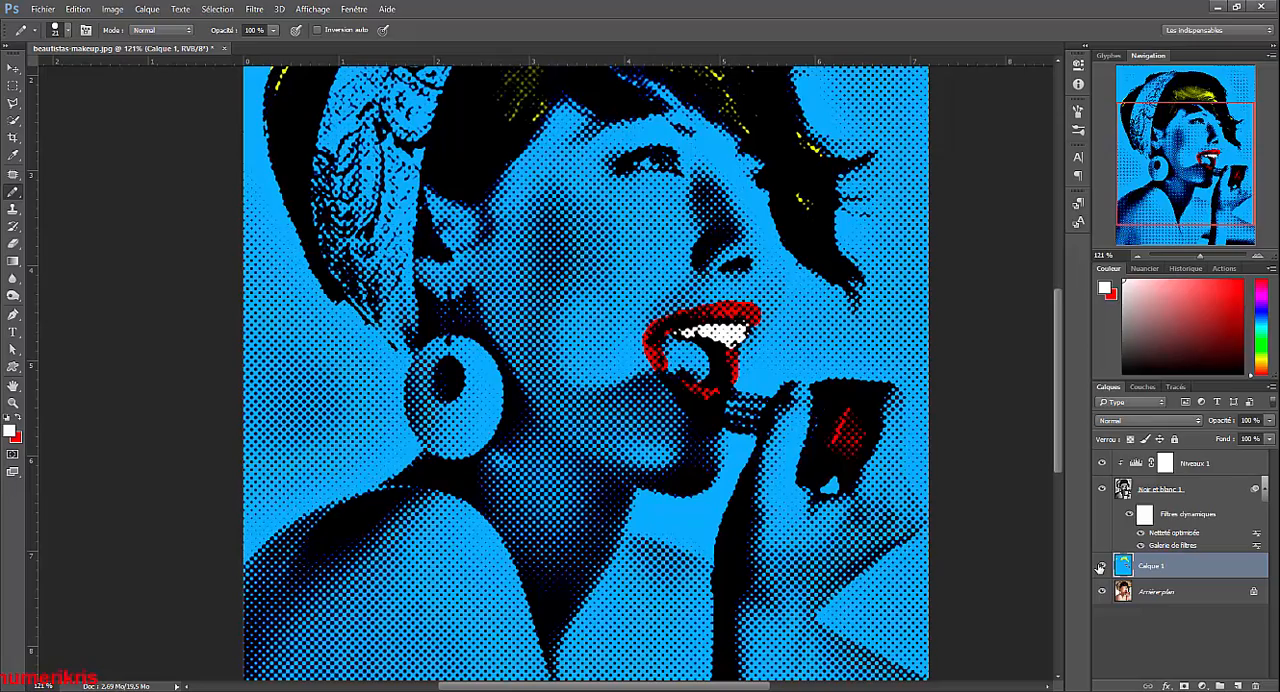
# Set the foreground colour to pink e59898 and paint the tongue inside the mouth on Calque 1.
pyautogui.click(20, 418)
pyautogui.click(10, 429)
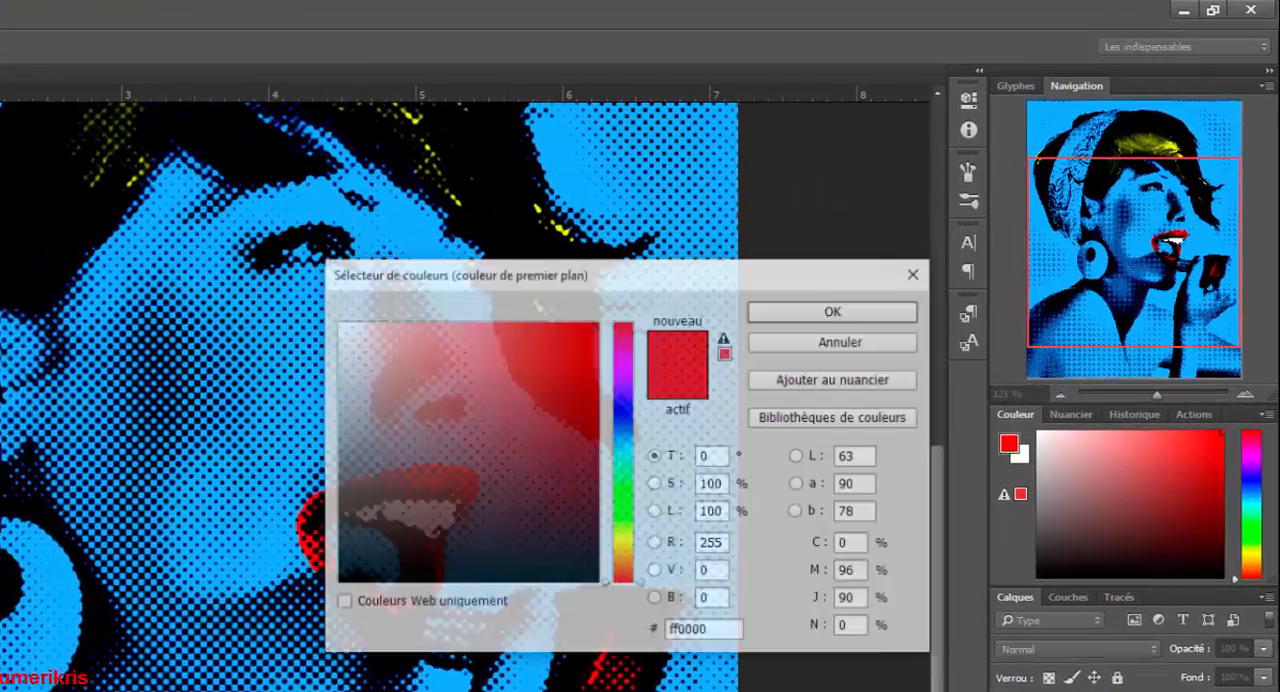
pyautogui.moveTo(552, 345)
pyautogui.mouseDown()
pyautogui.moveTo(371, 403)
pyautogui.moveTo(378, 367)
pyautogui.mouseUp()
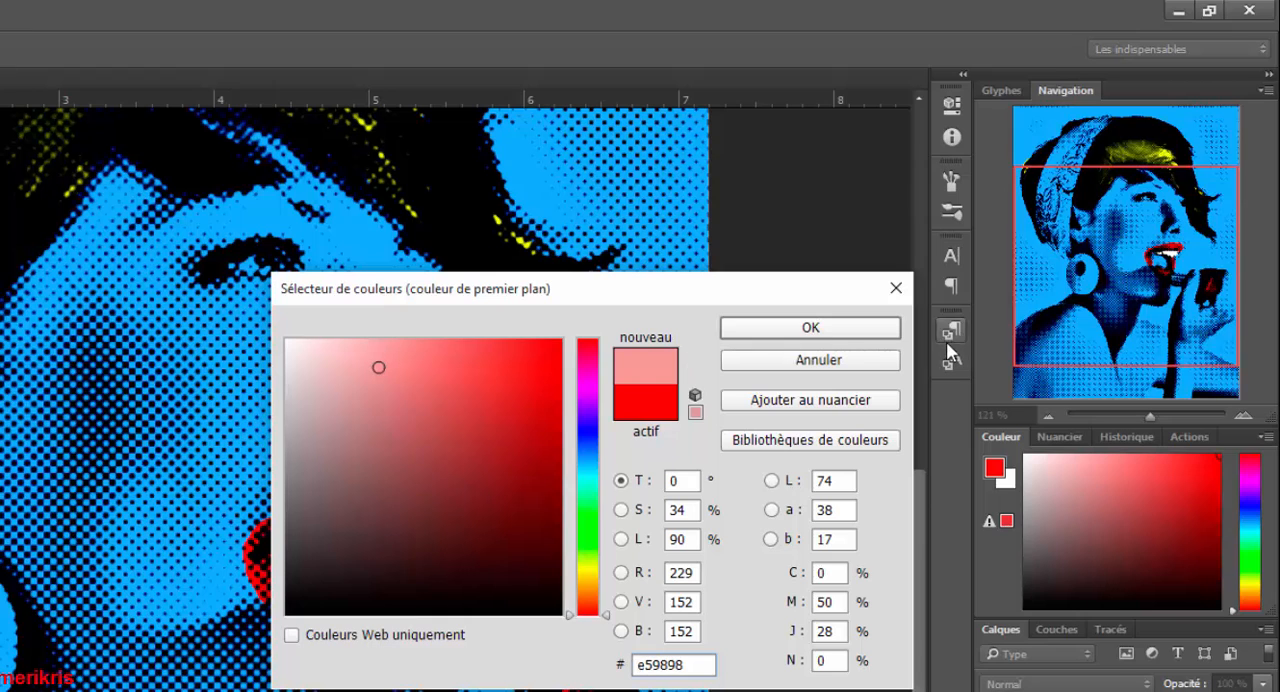
pyautogui.click(828, 333)
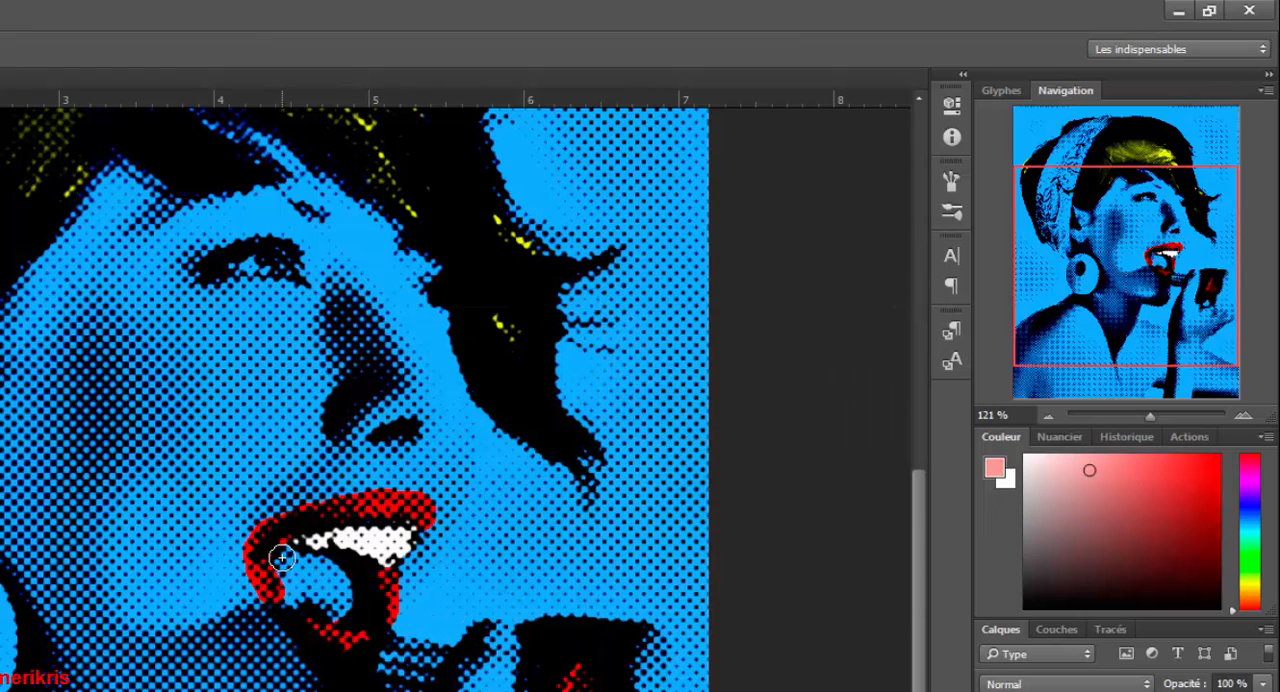
pyautogui.moveTo(300, 563)
pyautogui.mouseDown()
pyautogui.moveTo(336, 577)
pyautogui.moveTo(342, 604)
pyautogui.moveTo(296, 594)
pyautogui.moveTo(284, 570)
pyautogui.moveTo(316, 579)
pyautogui.moveTo(290, 568)
pyautogui.mouseUp()
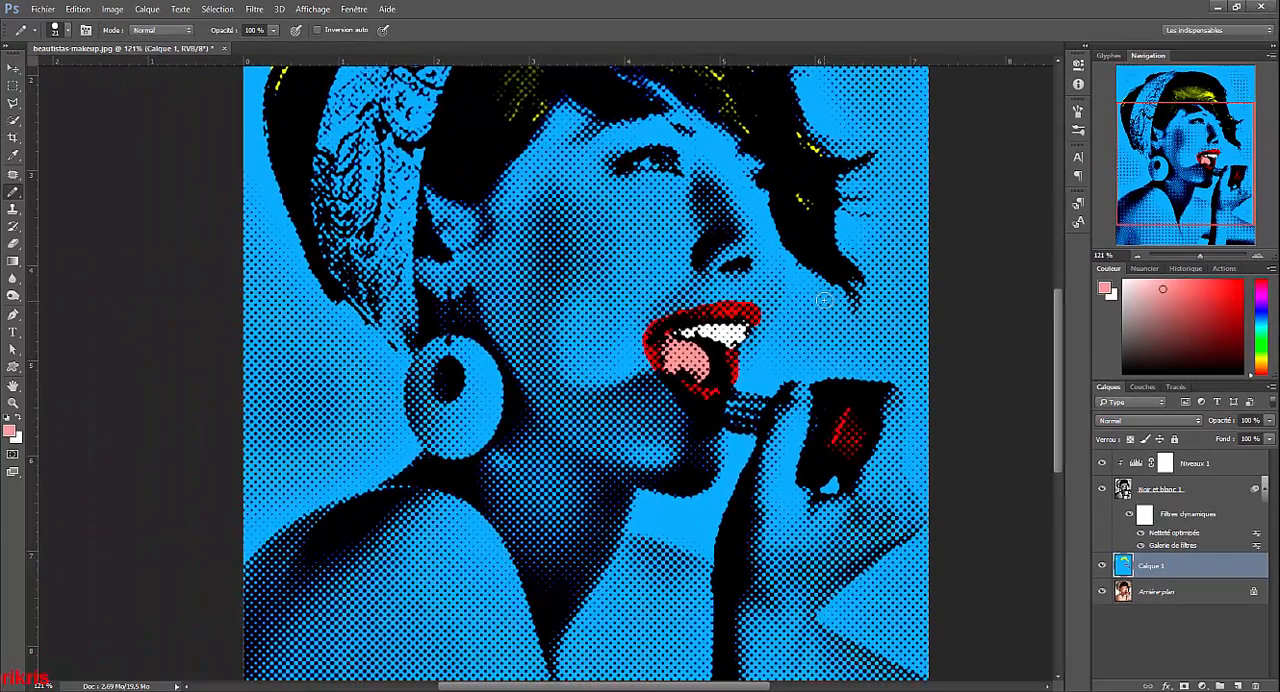
# Switch the foreground colour to white and paint the white of the eye with the Pencil.
pyautogui.scroll(2, 718, 116)
pyautogui.click(13, 404)
pyautogui.click(17, 417)
pyautogui.click(13, 192)
pyautogui.moveTo(628, 174); pyautogui.dragTo(628, 166)
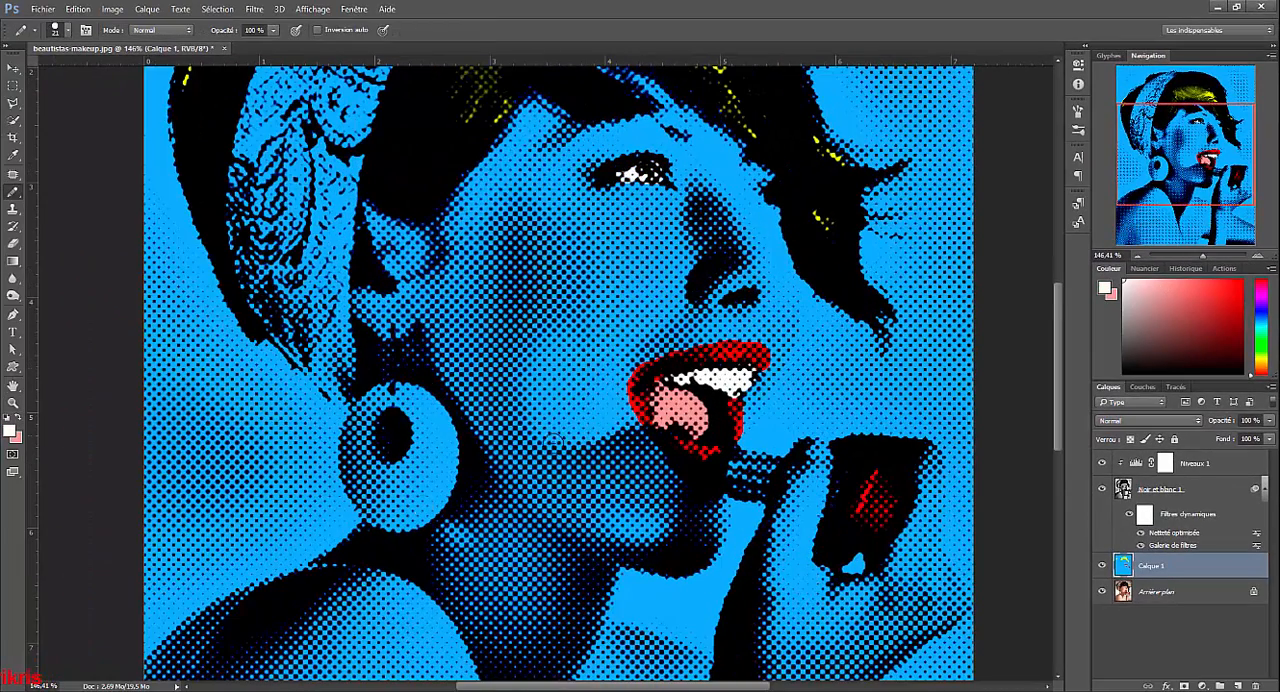
# Set the foreground colour to light green d4e598 and paint the round earring on Calque 1.
pyautogui.click(18, 420)
pyautogui.click(10, 431)
pyautogui.click(855, 345)
pyautogui.click(982, 202)
pyautogui.moveTo(405, 392)
pyautogui.mouseDown()
pyautogui.moveTo(446, 438)
pyautogui.moveTo(435, 506)
pyautogui.moveTo(362, 493)
pyautogui.moveTo(350, 421)
pyautogui.moveTo(406, 403)
pyautogui.moveTo(427, 419)
pyautogui.moveTo(391, 506)
pyautogui.moveTo(415, 428)
pyautogui.mouseUp()
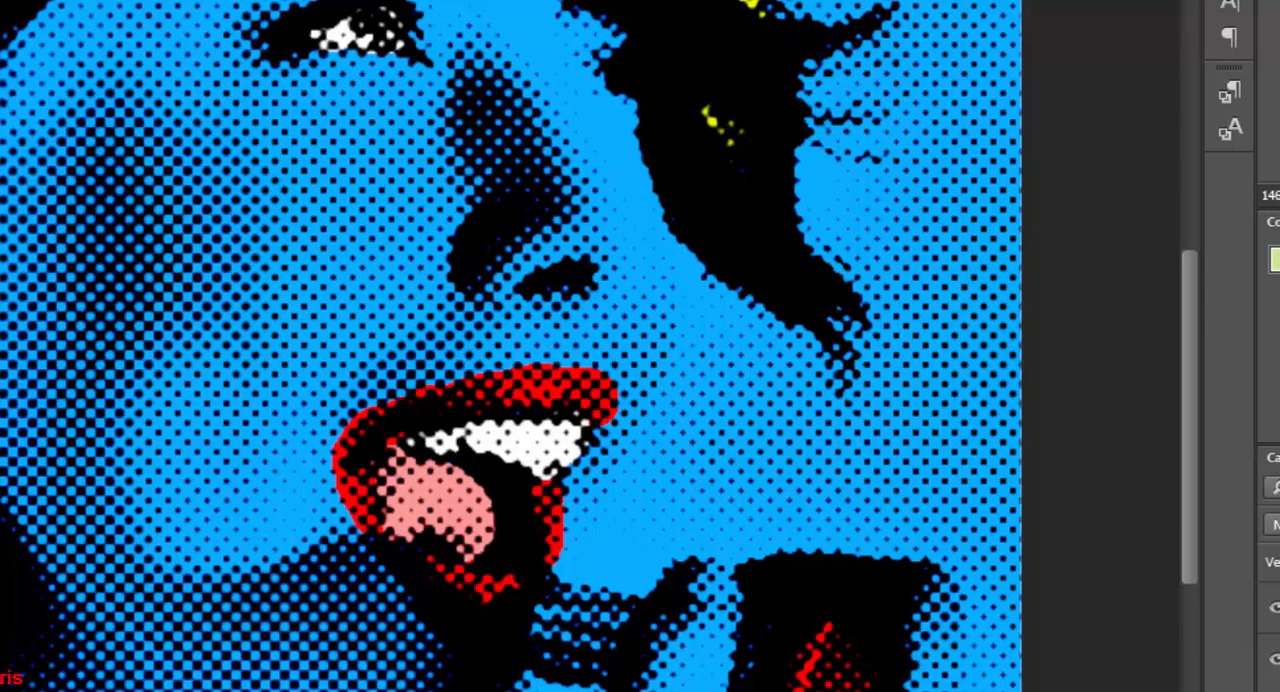
# Set the foreground colour to ffc3b0 and paint the skin of the face, neck and shoulders on Calque 1.
pyautogui.click(2, 557)
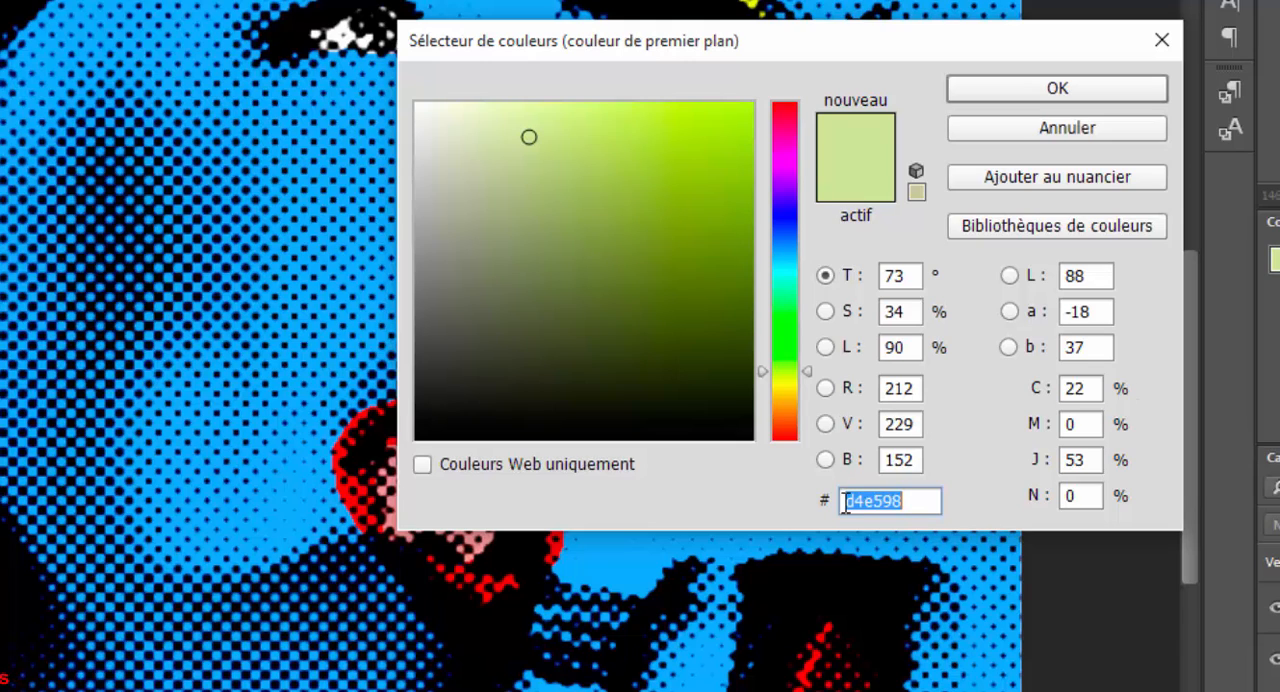
pyautogui.write('ffc3')
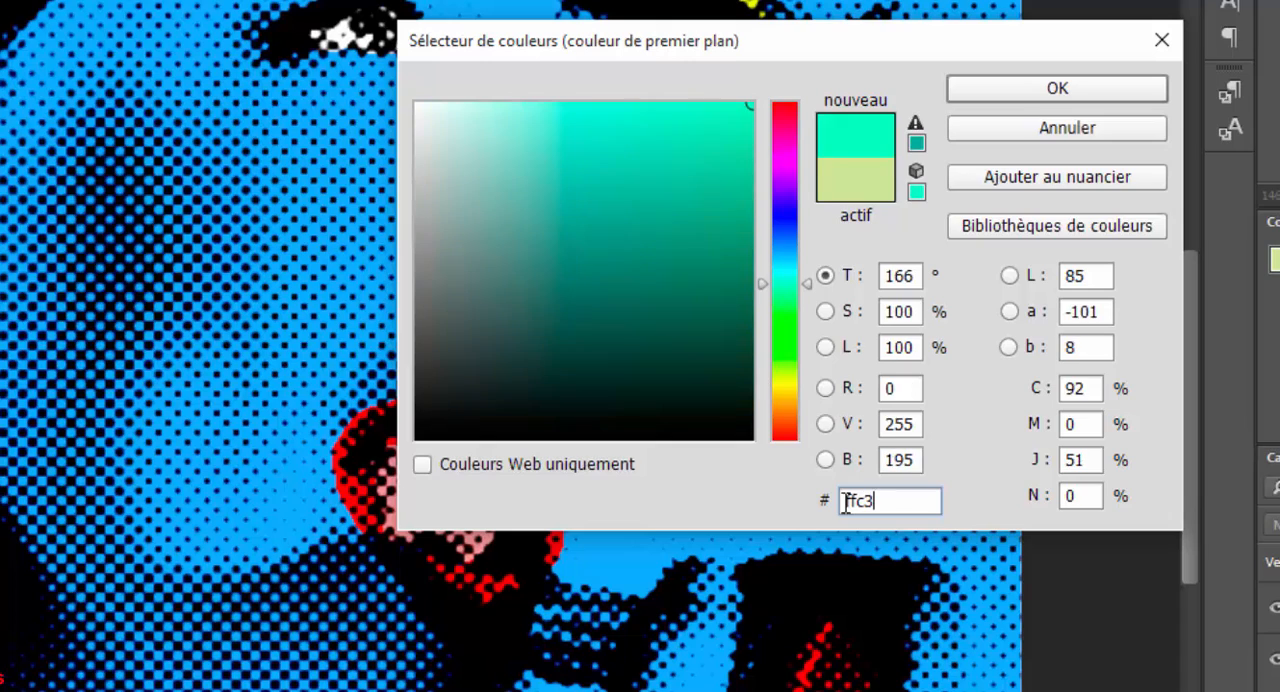
pyautogui.write('b0')
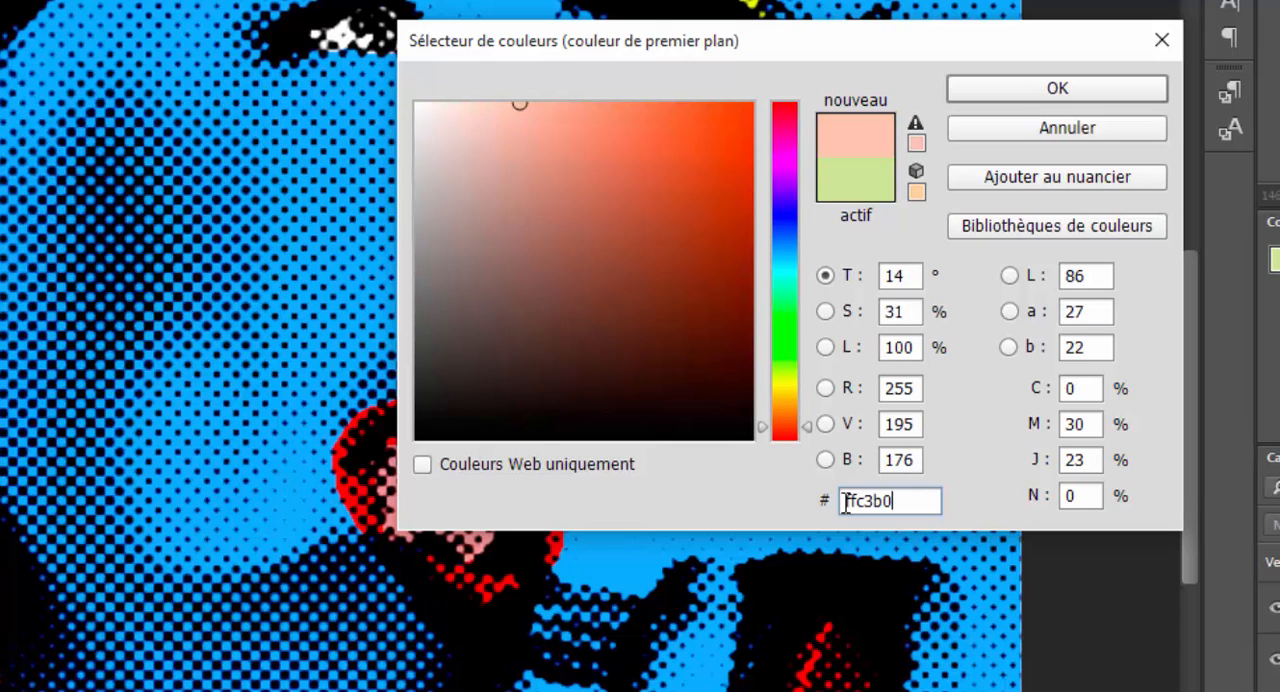
pyautogui.click(1095, 91)
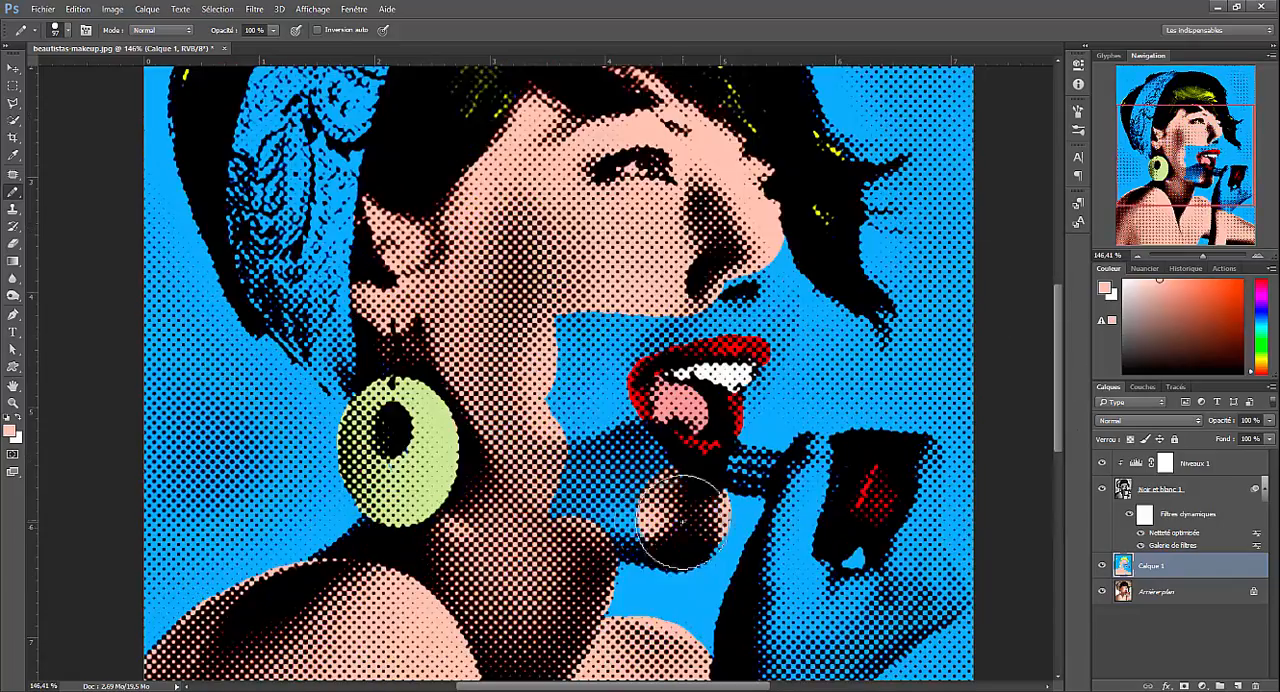
pyautogui.moveTo(683, 522)
pyautogui.mouseDown()
pyautogui.moveTo(752, 298)
pyautogui.moveTo(790, 308)
pyautogui.mouseUp()
pyautogui.scroll(7, 797, 307)
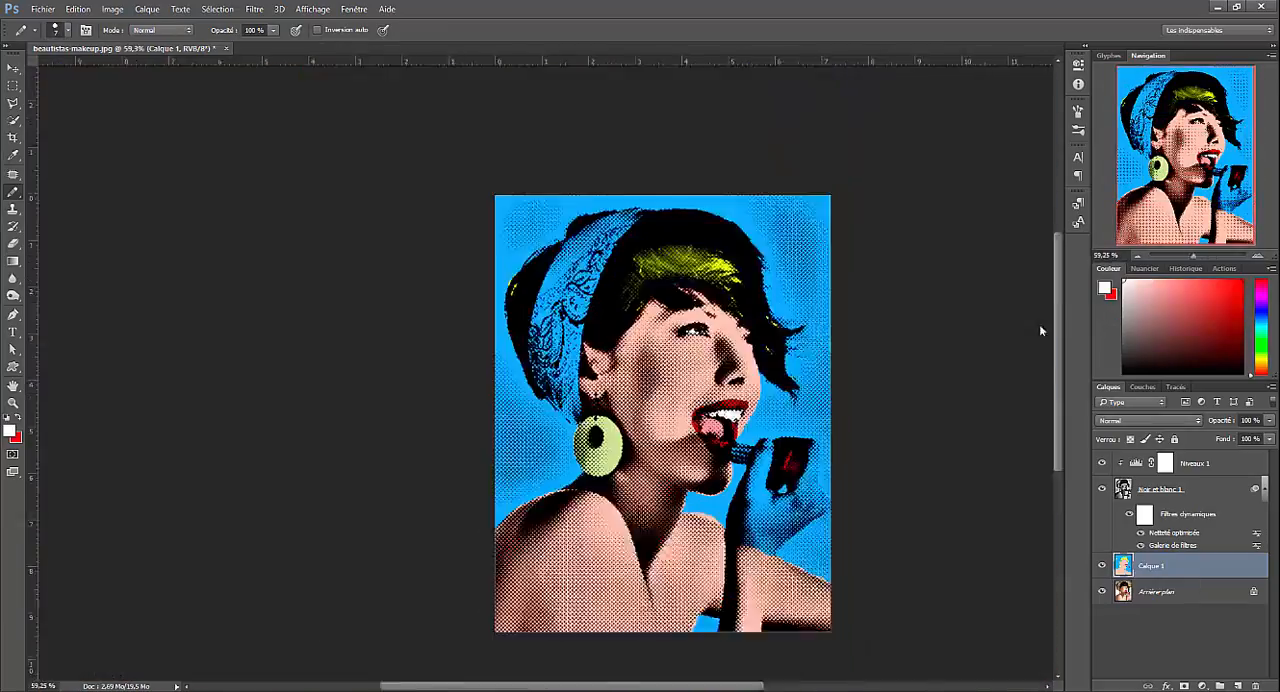
# Paint the hair's outer edges yellow and colour the hand and forearm in a light skin tone on Calque 1.
pyautogui.moveTo(709, 198); pyautogui.dragTo(716, 256)
pyautogui.moveTo(426, 388); pyautogui.dragTo(456, 424)
pyautogui.click(9, 431)
pyautogui.click(622, 565)
pyautogui.click(991, 201)
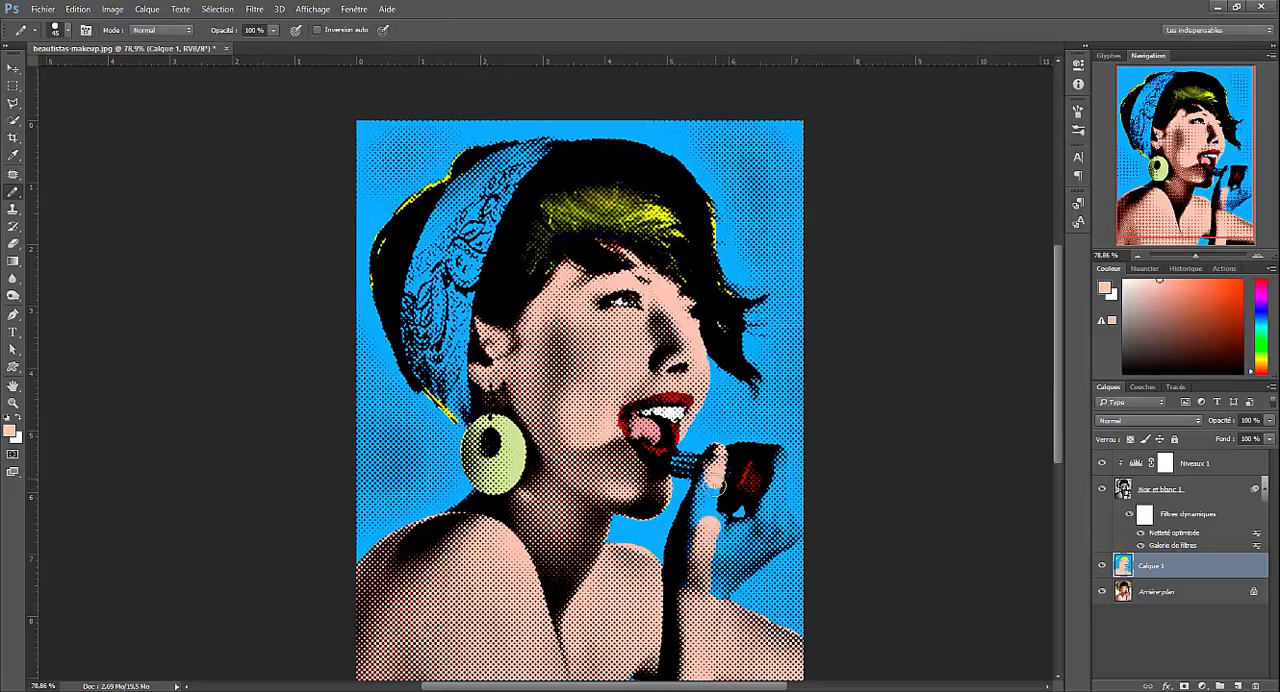
pyautogui.moveTo(700, 590)
pyautogui.mouseDown()
pyautogui.moveTo(708, 486)
pyautogui.moveTo(697, 468)
pyautogui.mouseUp()
# Set the foreground colour to golden orange and paint the patterned headscarf on Calque 1.
pyautogui.click(9, 431)
pyautogui.click(834, 221)
pyautogui.click(991, 201)
pyautogui.moveTo(530, 152)
pyautogui.mouseDown()
pyautogui.moveTo(462, 300)
pyautogui.moveTo(440, 390)
pyautogui.mouseUp()
# Set the foreground colour to blue and choose a 40 px brush for painting on Calque 1.
pyautogui.click(9, 431)
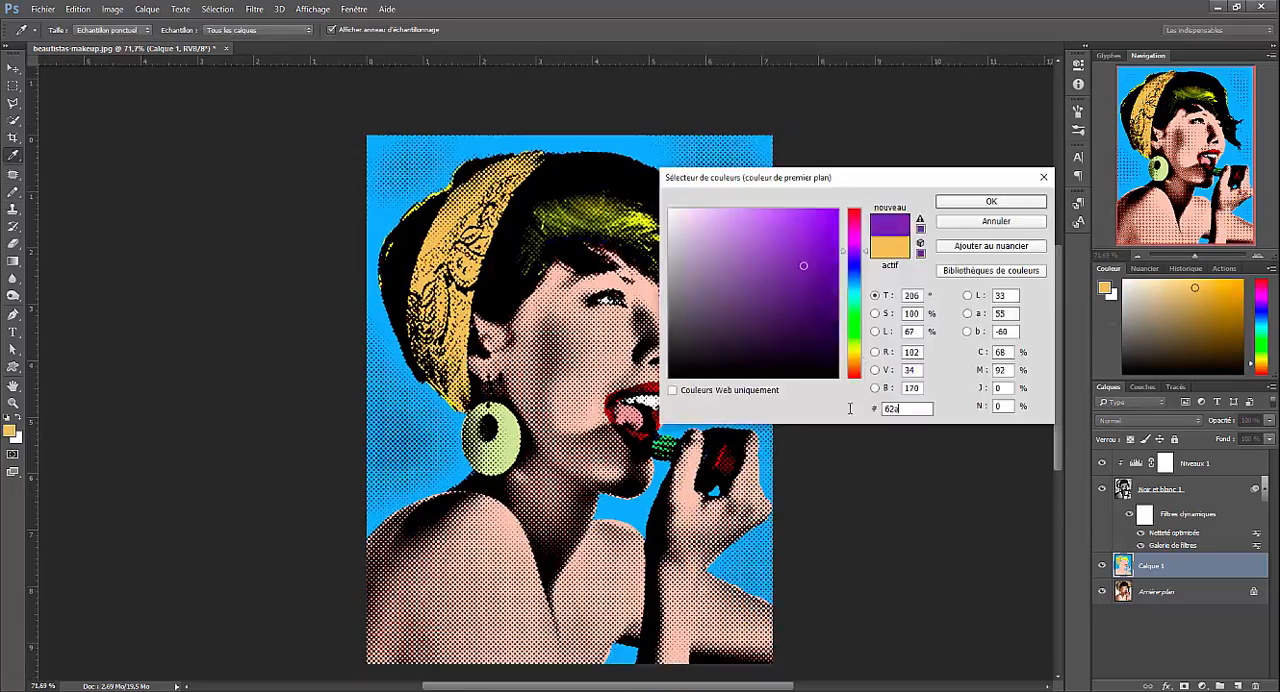
pyautogui.click(67, 30)
pyautogui.doubleClick(105, 163)
pyautogui.scroll(1, 897, 519)
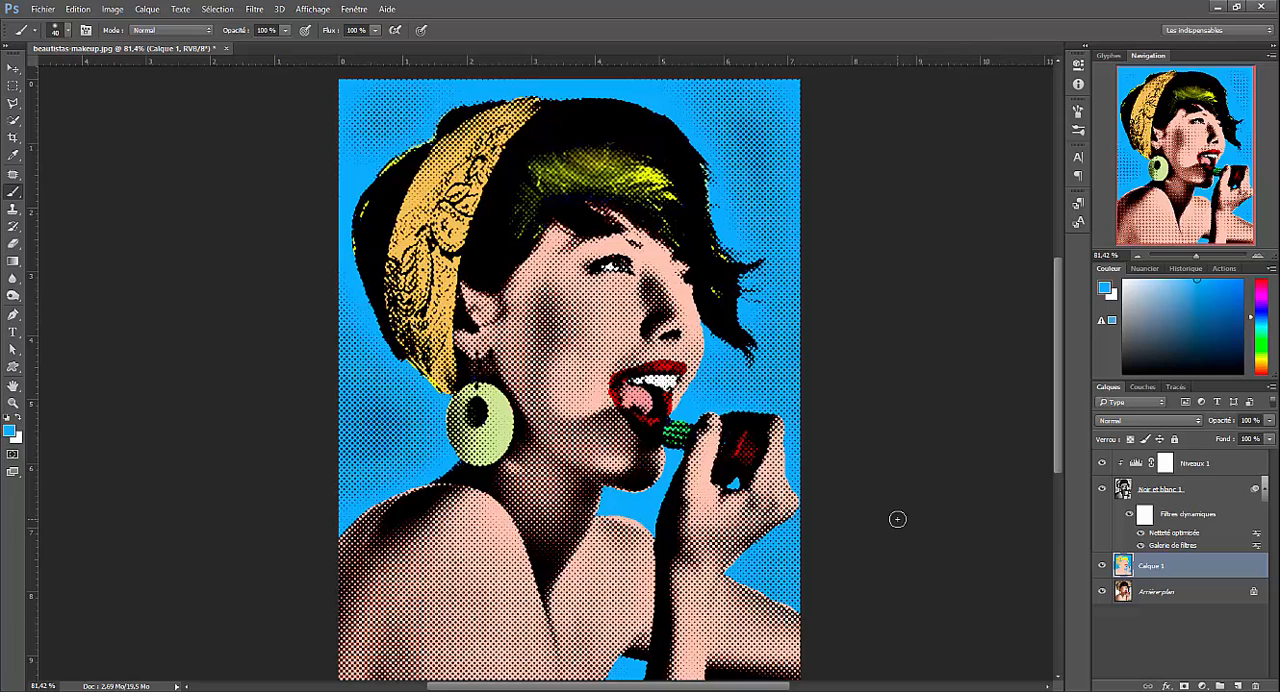